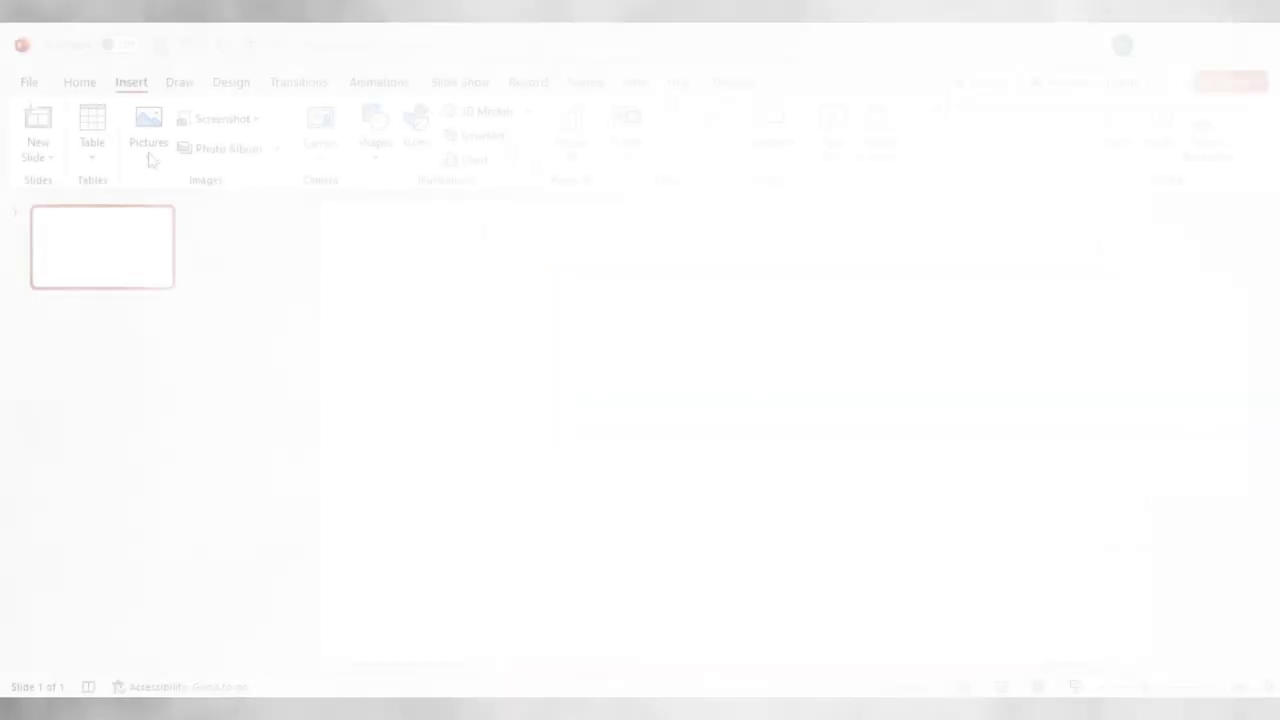
Enlarge the saxophone player picture slightly to 7.5 by 5.24 inches
click(150, 158)
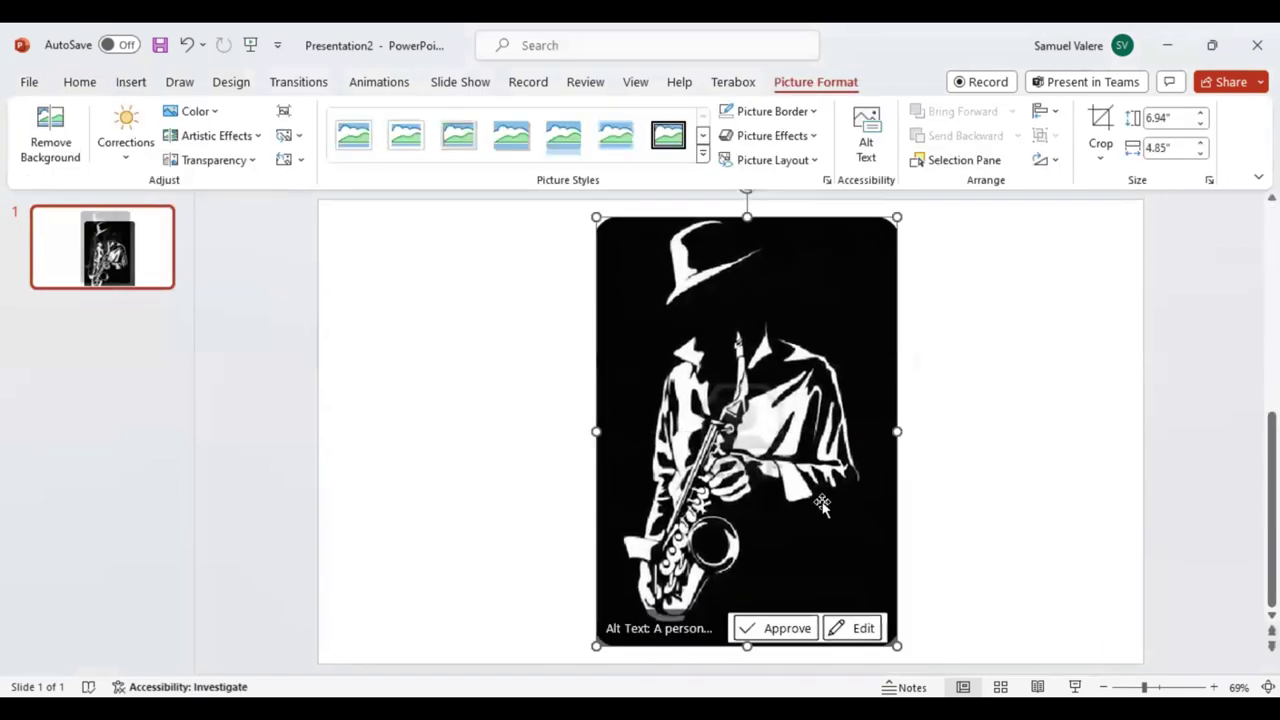
drag(897, 217, 902, 209)
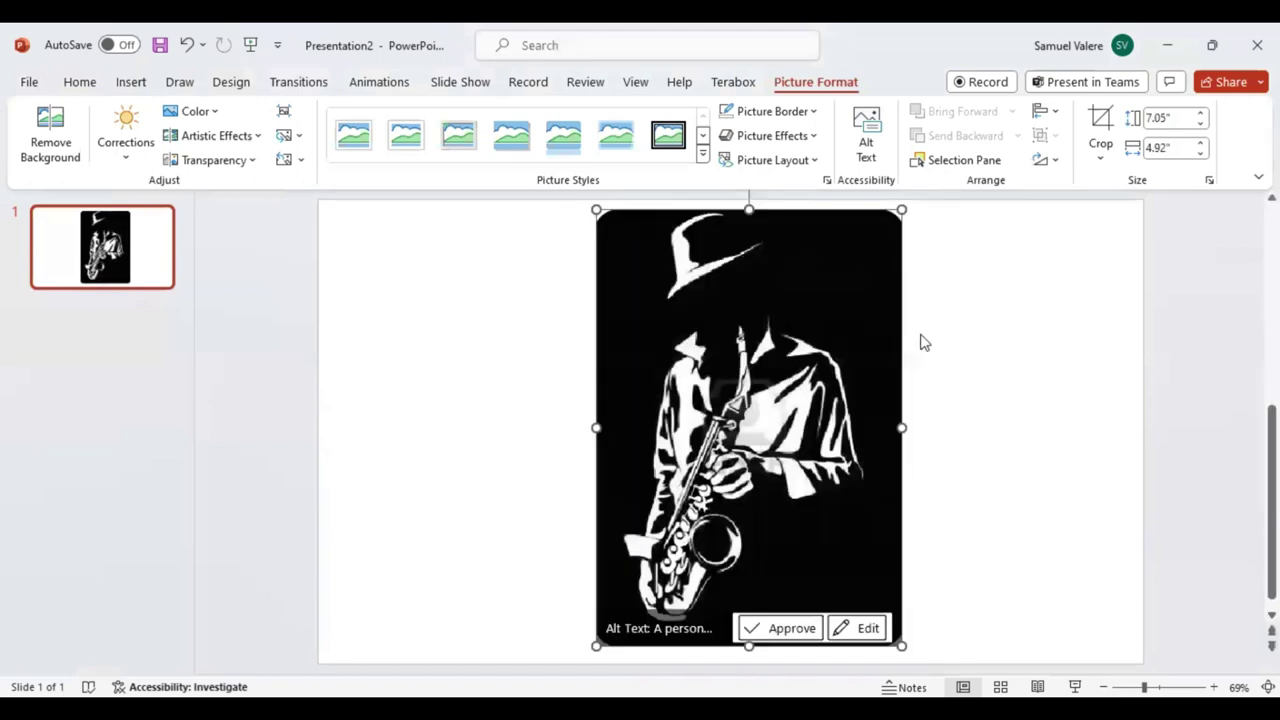
drag(903, 647, 914, 662)
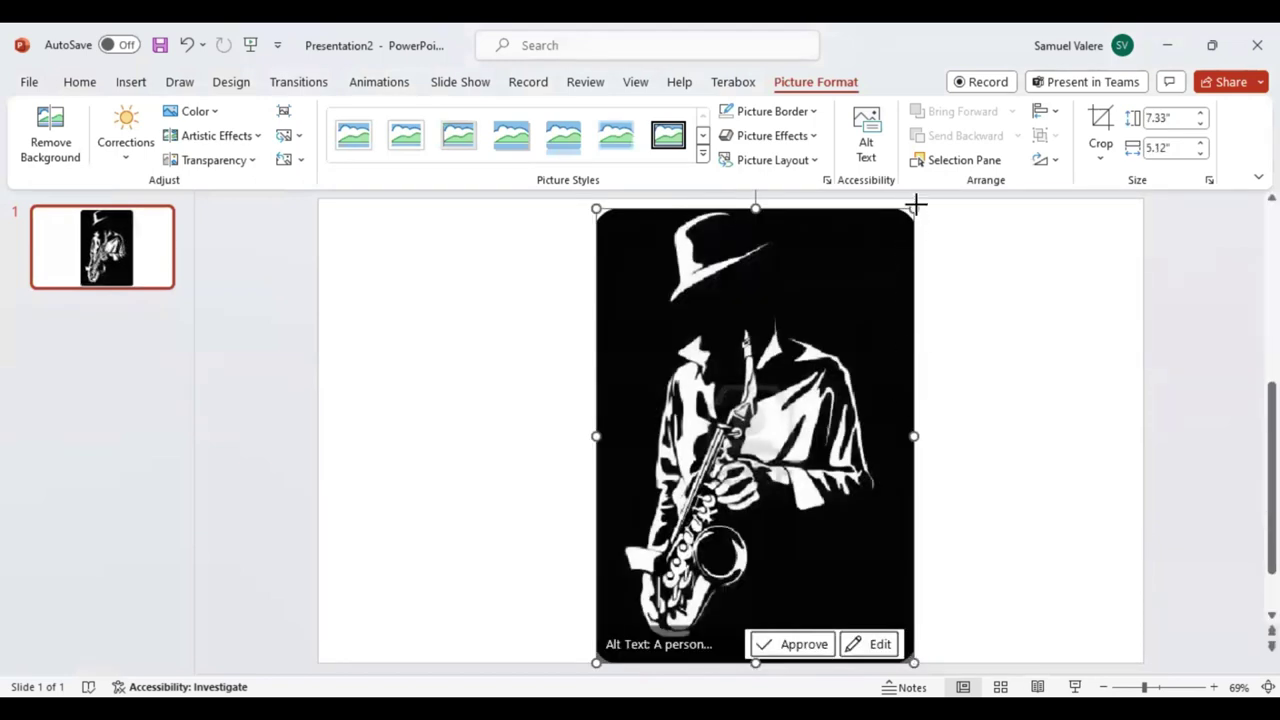
drag(914, 209, 921, 198)
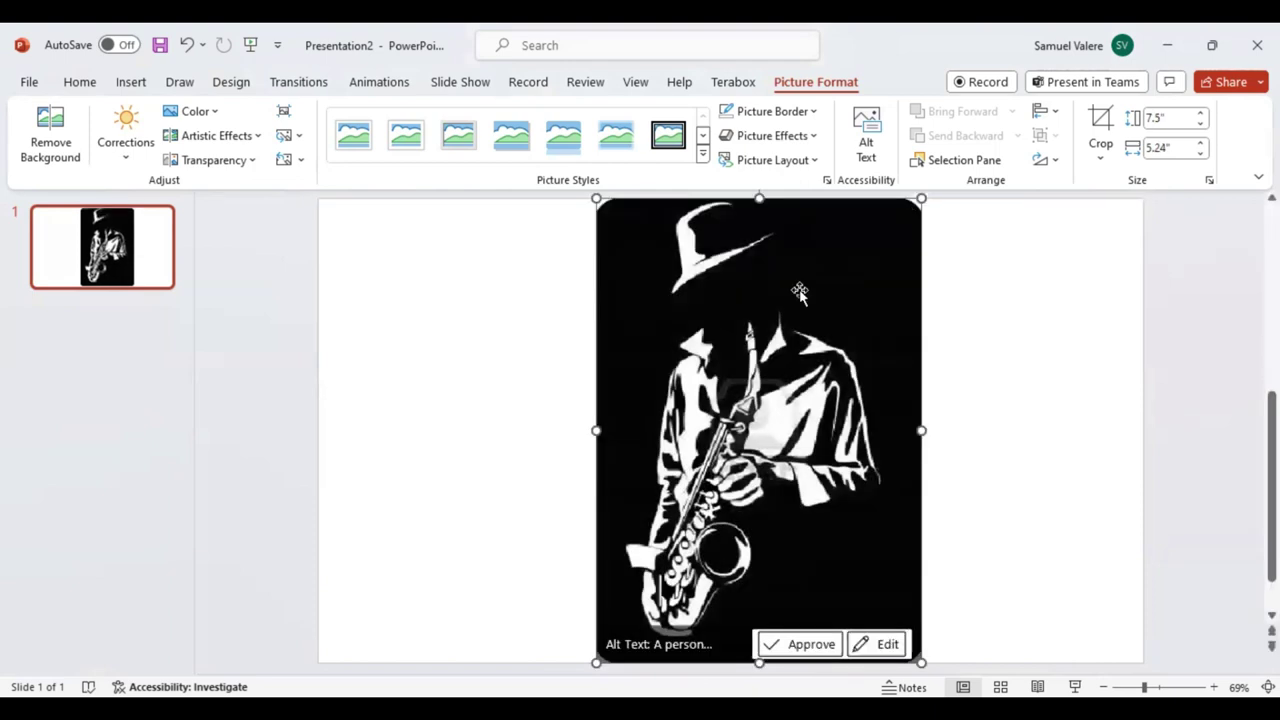
Set the picture's transparency to 18% so the black background turns dark grey
right_click(803, 420)
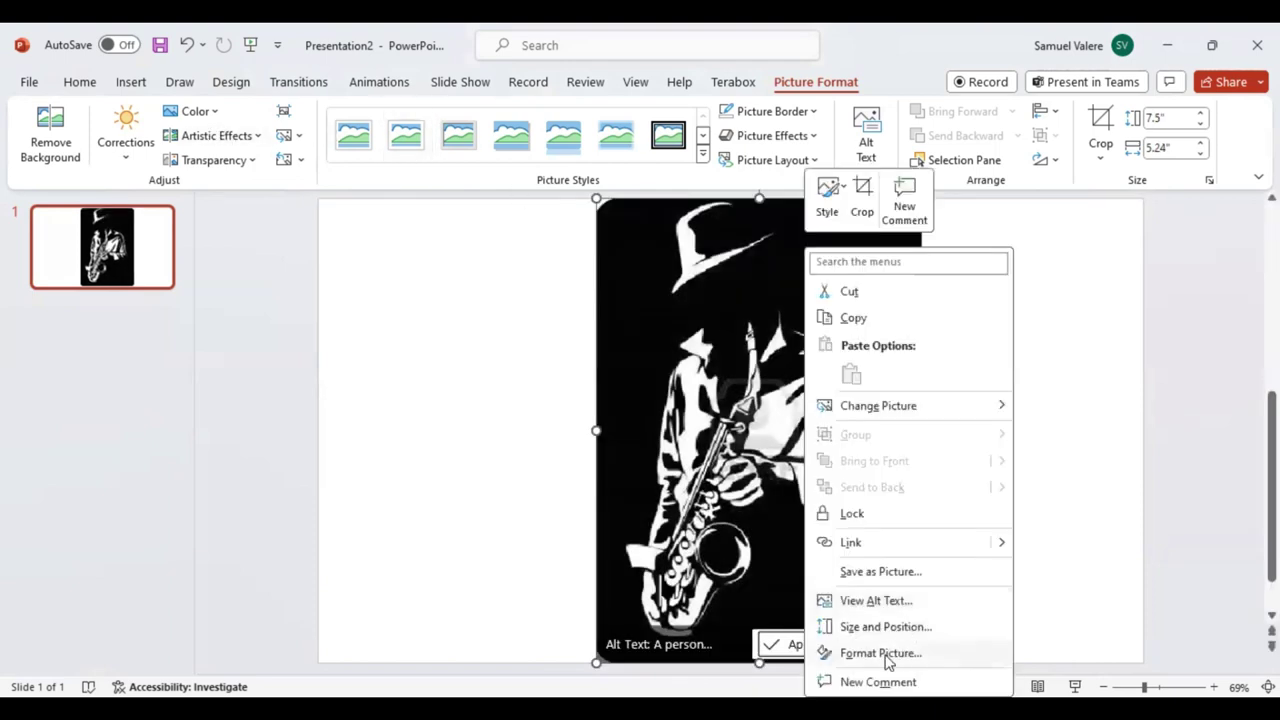
click(880, 652)
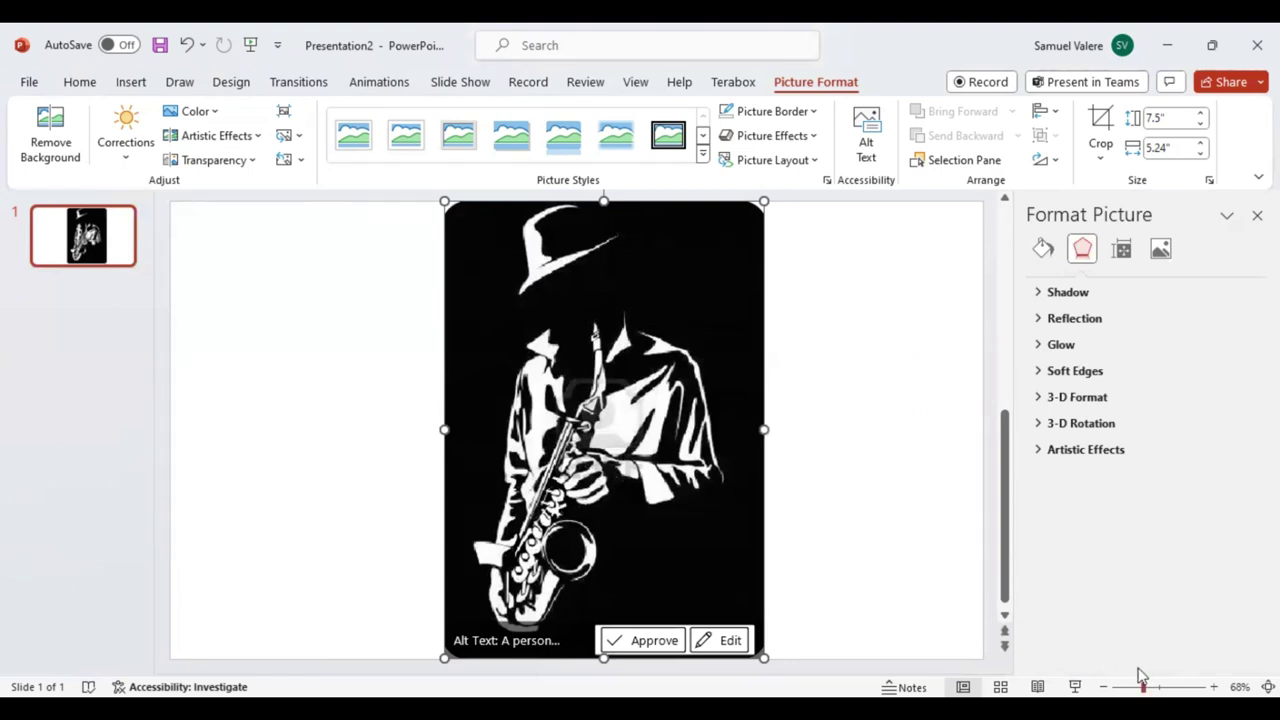
click(1160, 249)
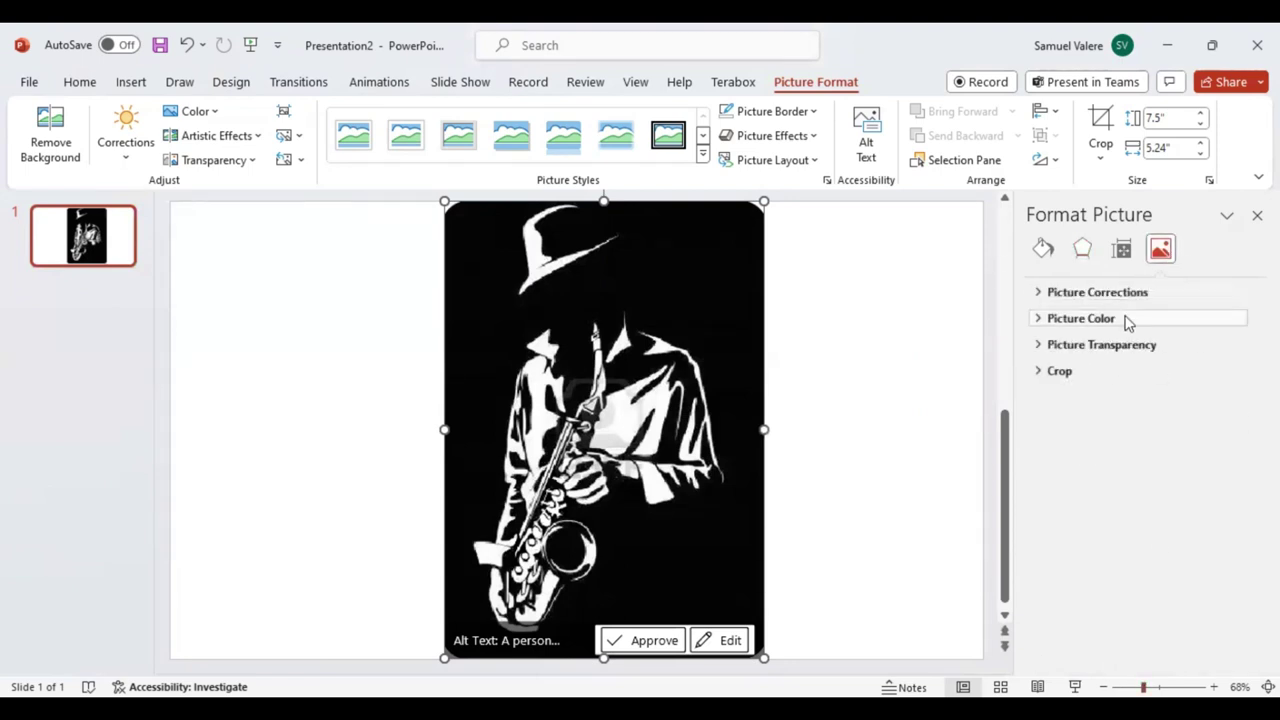
click(1101, 345)
drag(1125, 401, 1133, 401)
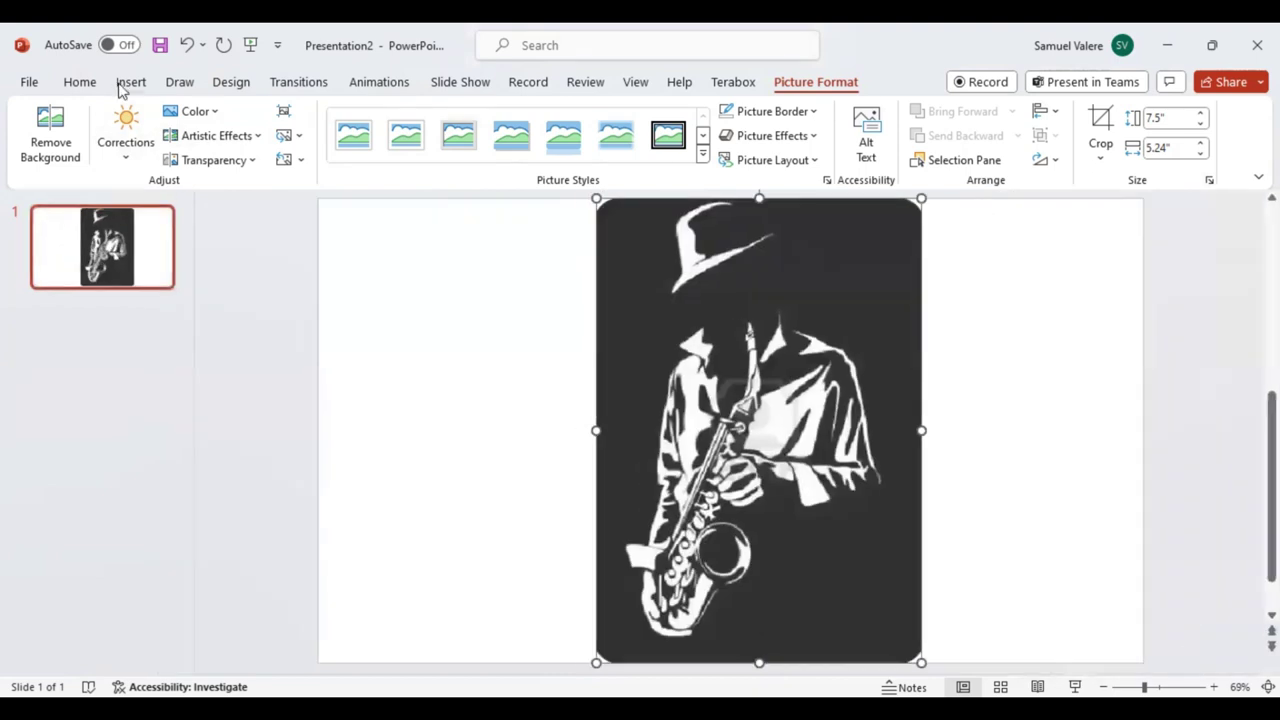
click(130, 82)
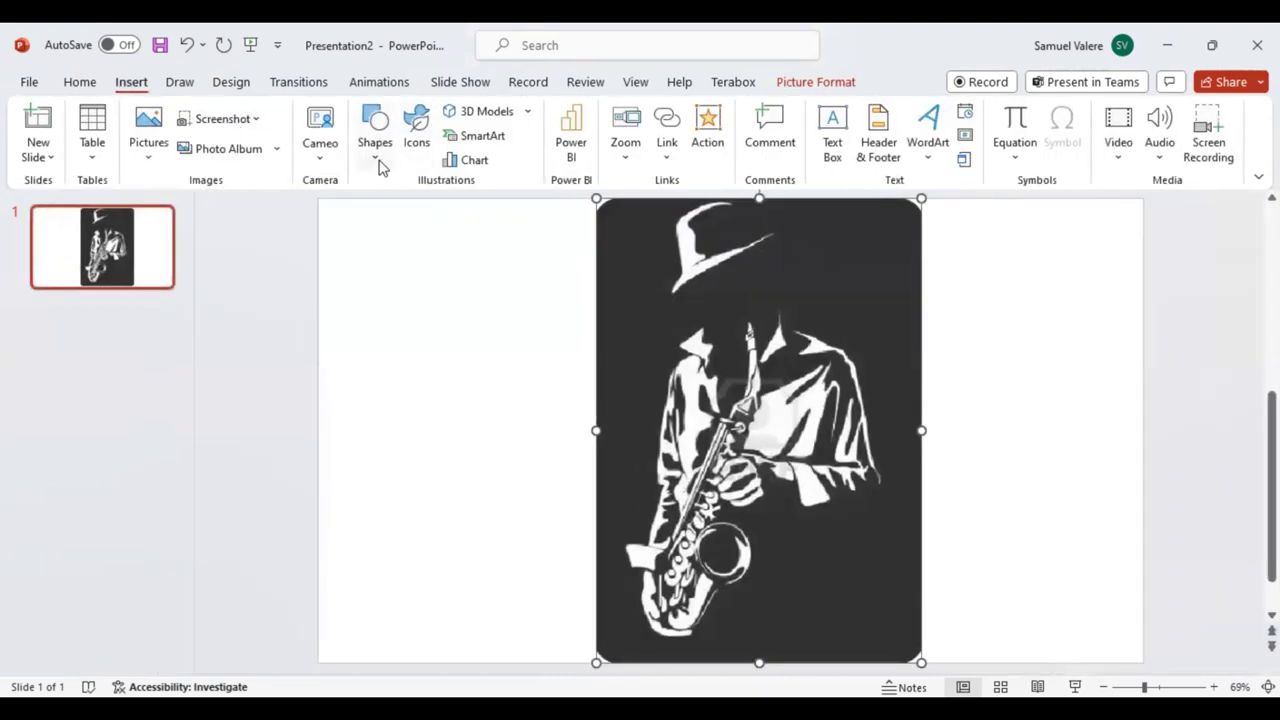
Trace the hat brim as a closed 1.51 by 1.69-inch blue freeform shape, then zoom in around it
click(377, 162)
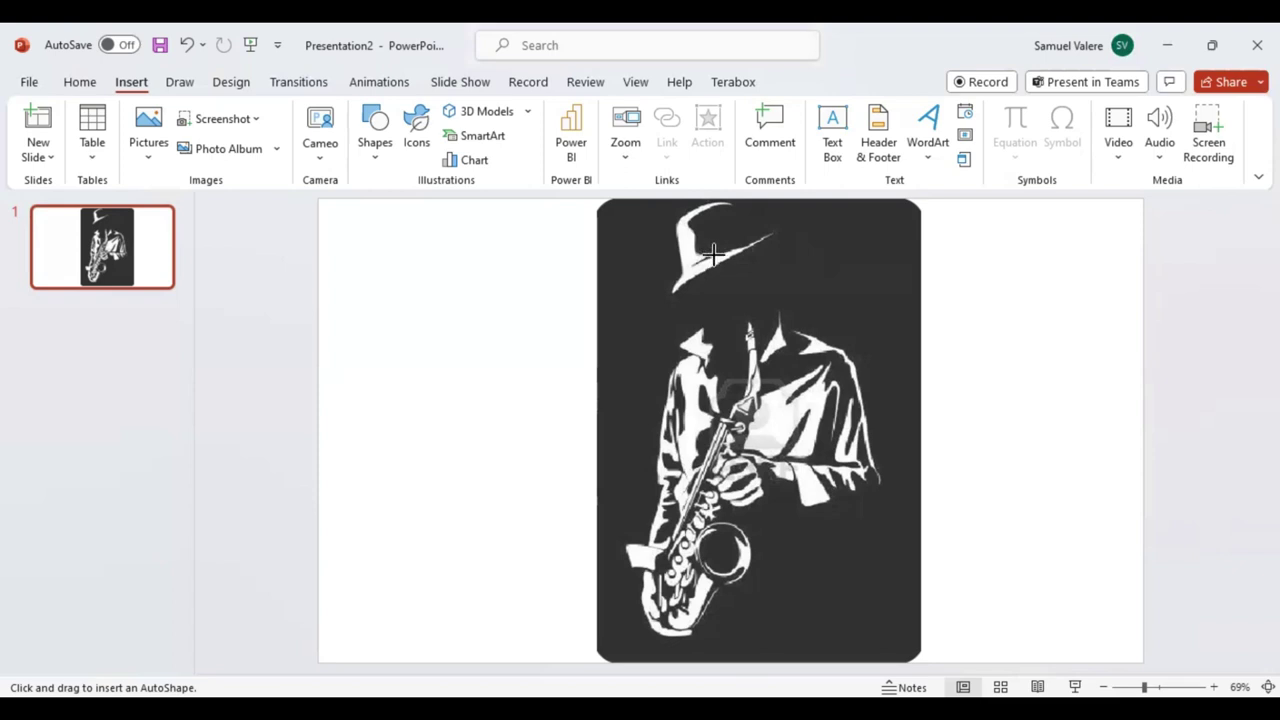
click(768, 232)
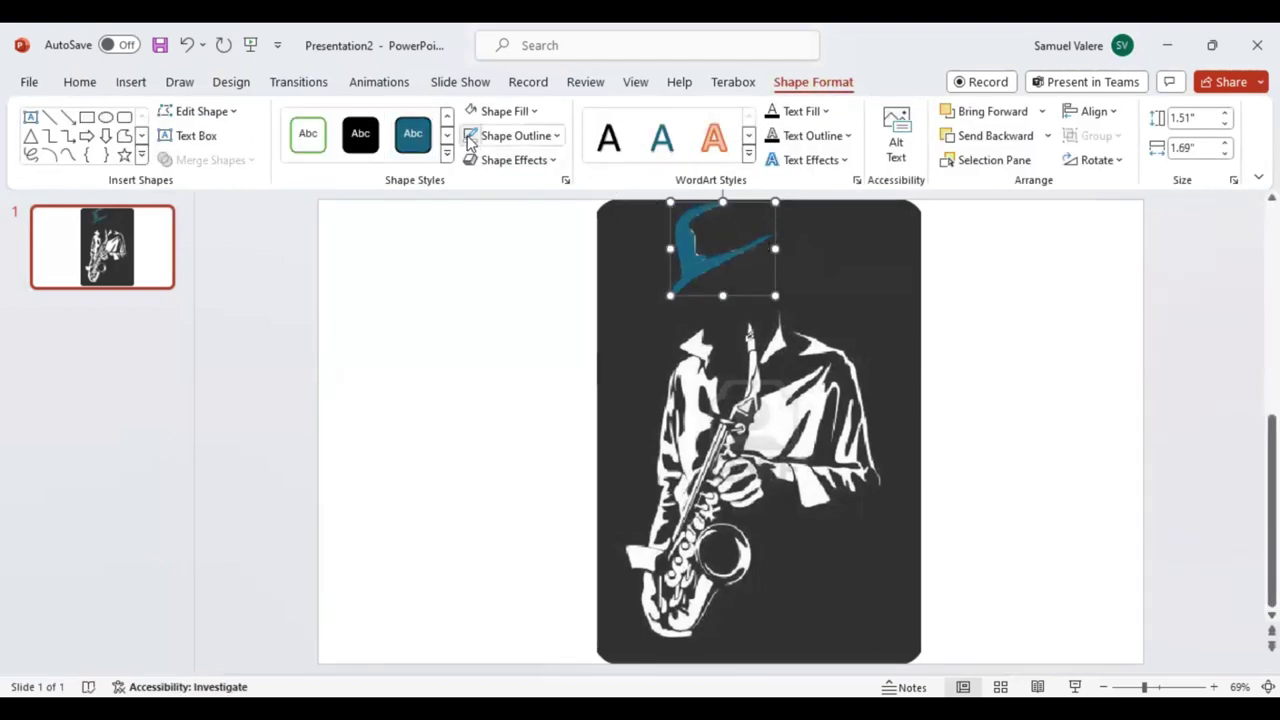
click(1157, 686)
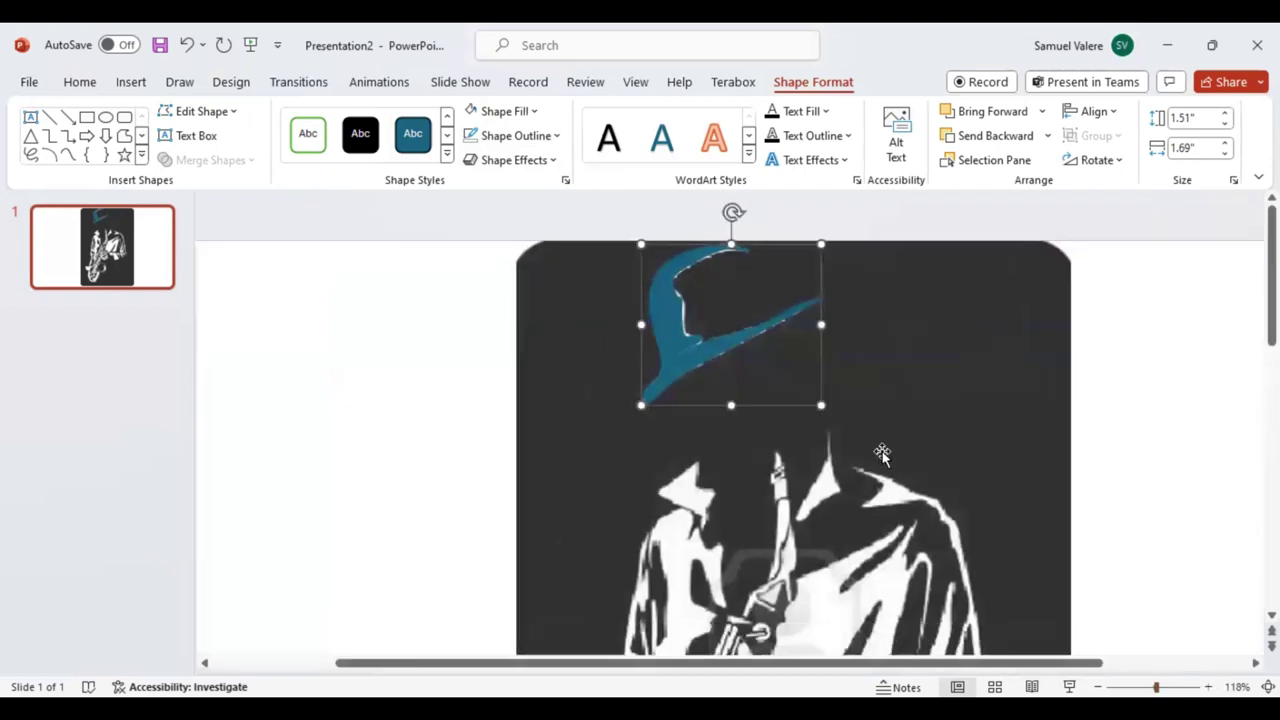
scroll(882, 452, down, 2)
scroll(905, 424, down, 2)
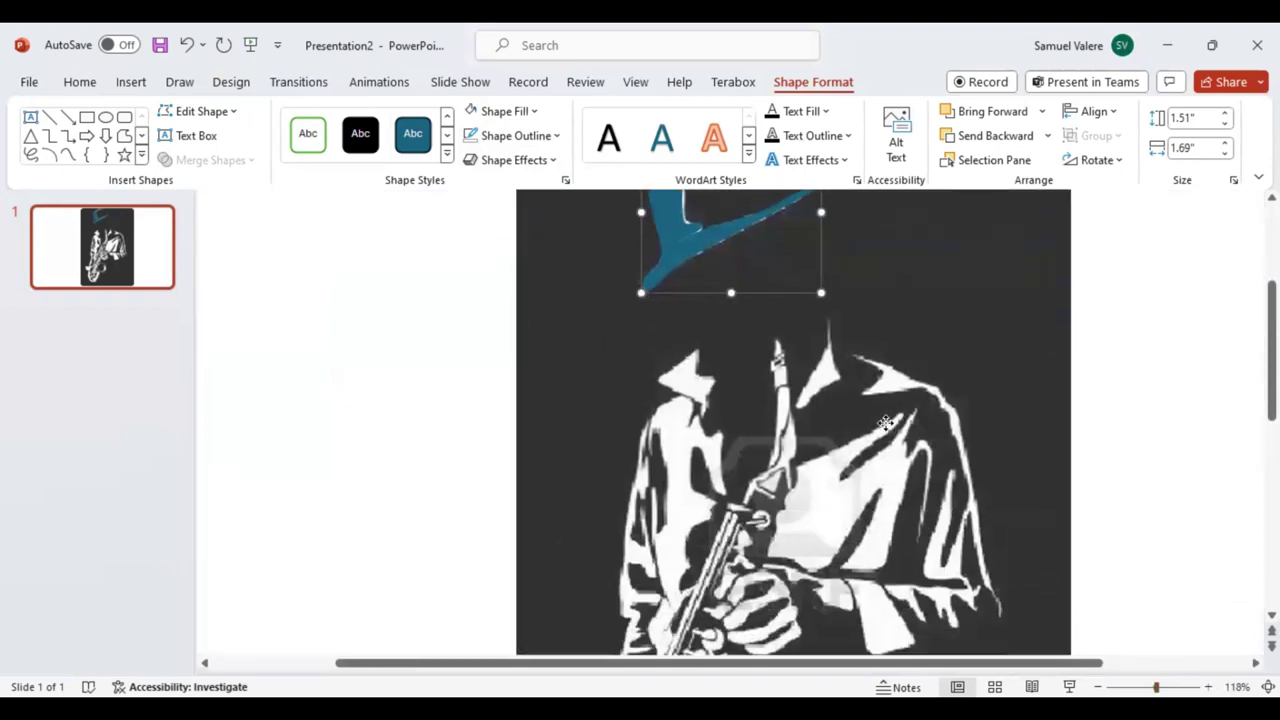
click(885, 422)
Fade the reference picture to 71% transparency
right_click(885, 422)
click(960, 651)
click(1160, 250)
click(1101, 344)
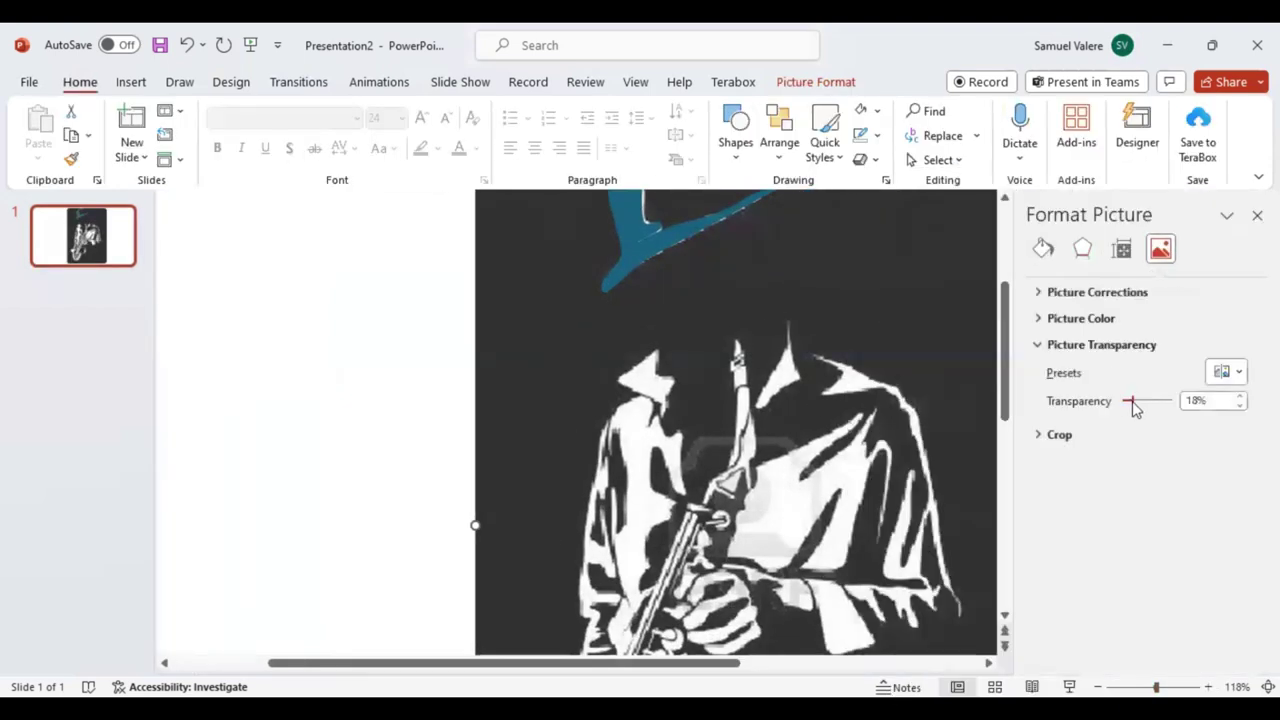
drag(1131, 401, 1159, 406)
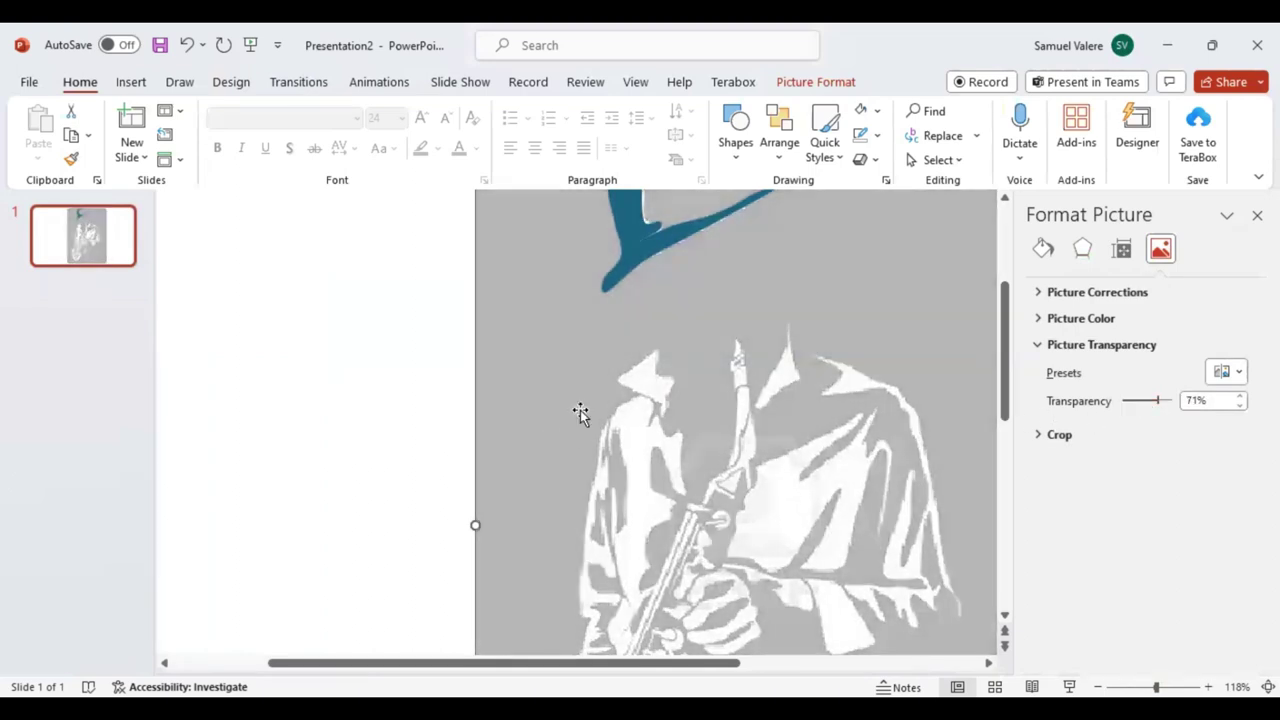
click(131, 82)
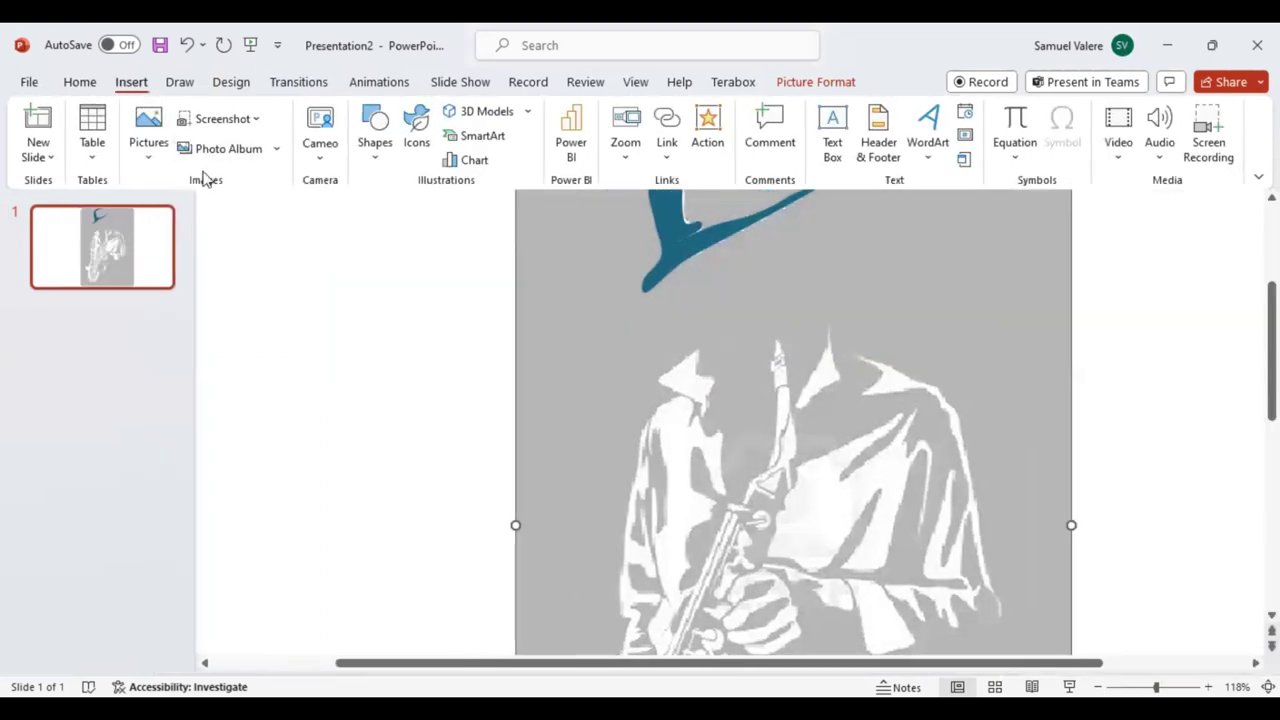
Trace the right and left collar points as blue freeform shapes, one 0.67 by 0.54 inches
click(378, 165)
click(400, 222)
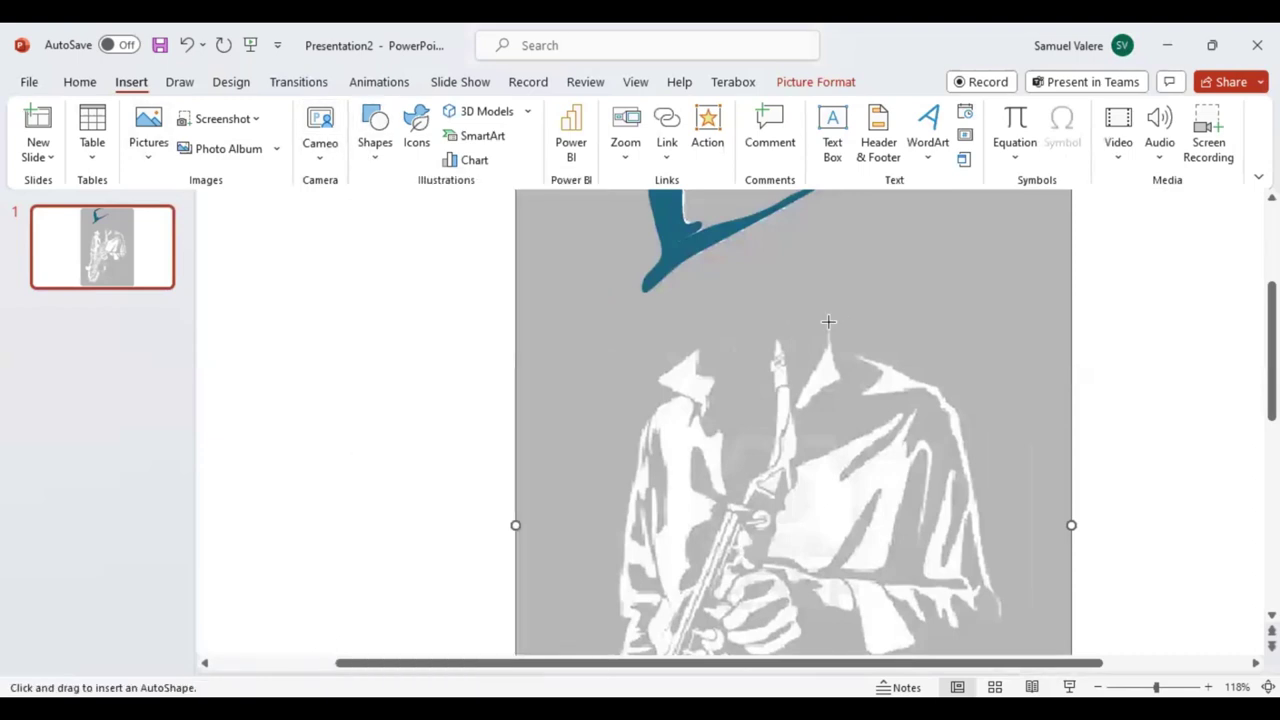
mouse_move(827, 320)
mouse_down()
mouse_move(800, 409)
mouse_move(834, 374)
mouse_move(828, 322)
mouse_up()
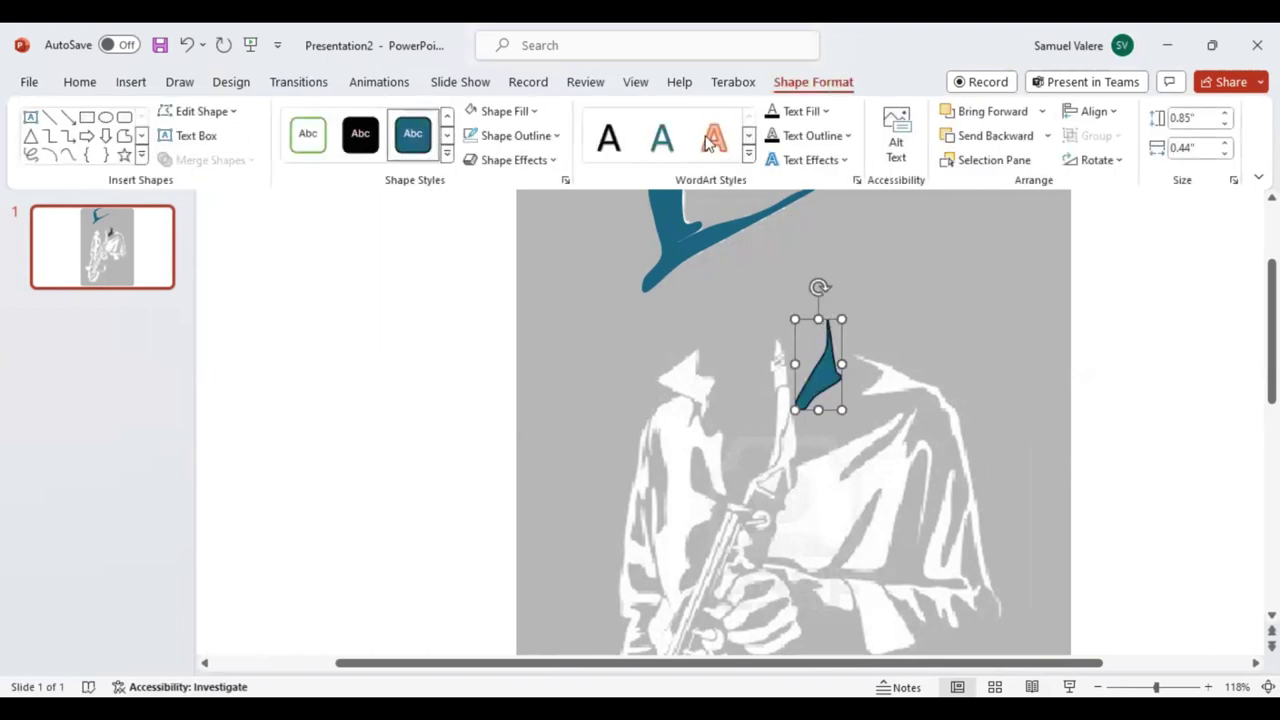
click(68, 155)
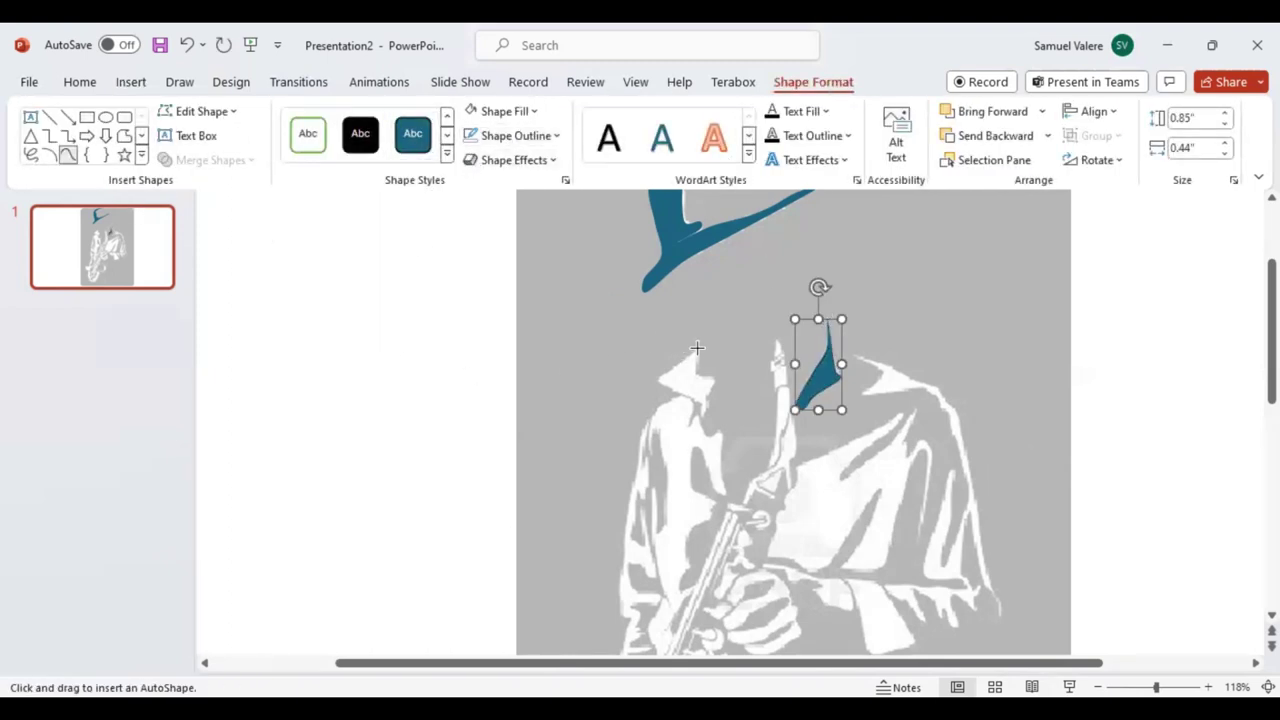
click(697, 347)
drag(694, 374, 705, 397)
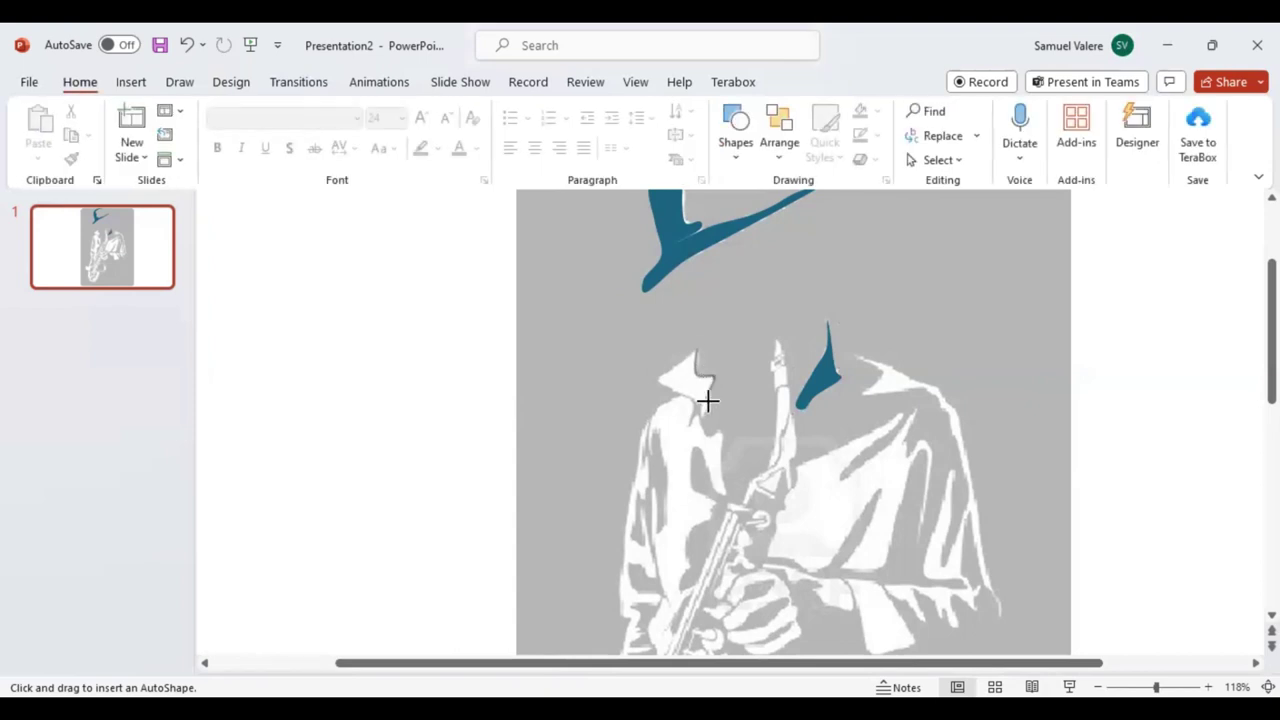
drag(707, 405, 663, 371)
drag(663, 371, 698, 346)
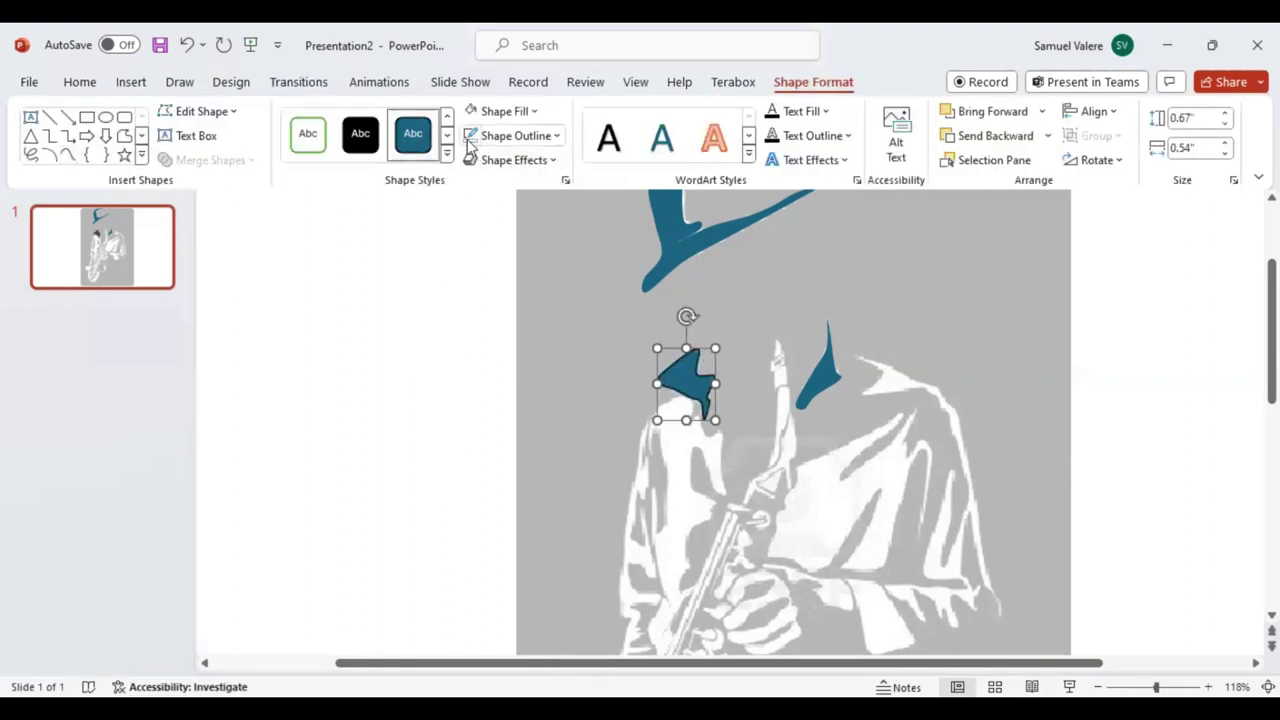
click(69, 155)
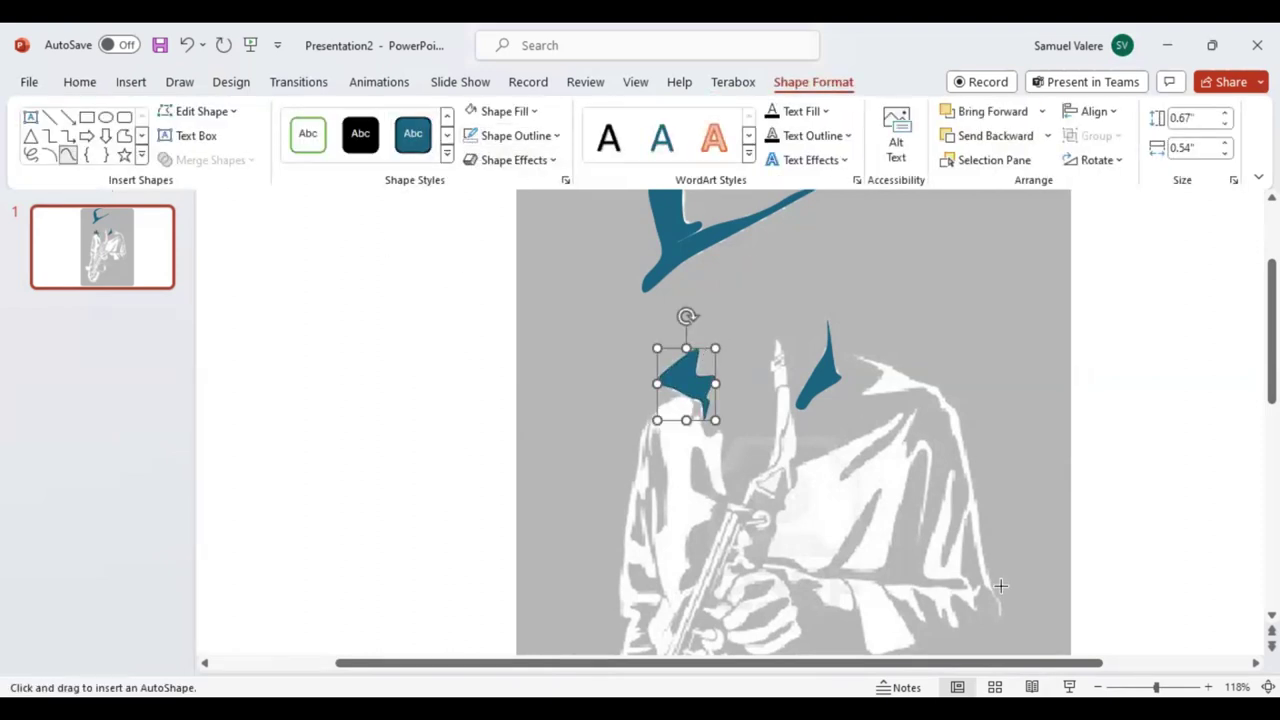
key(Escape)
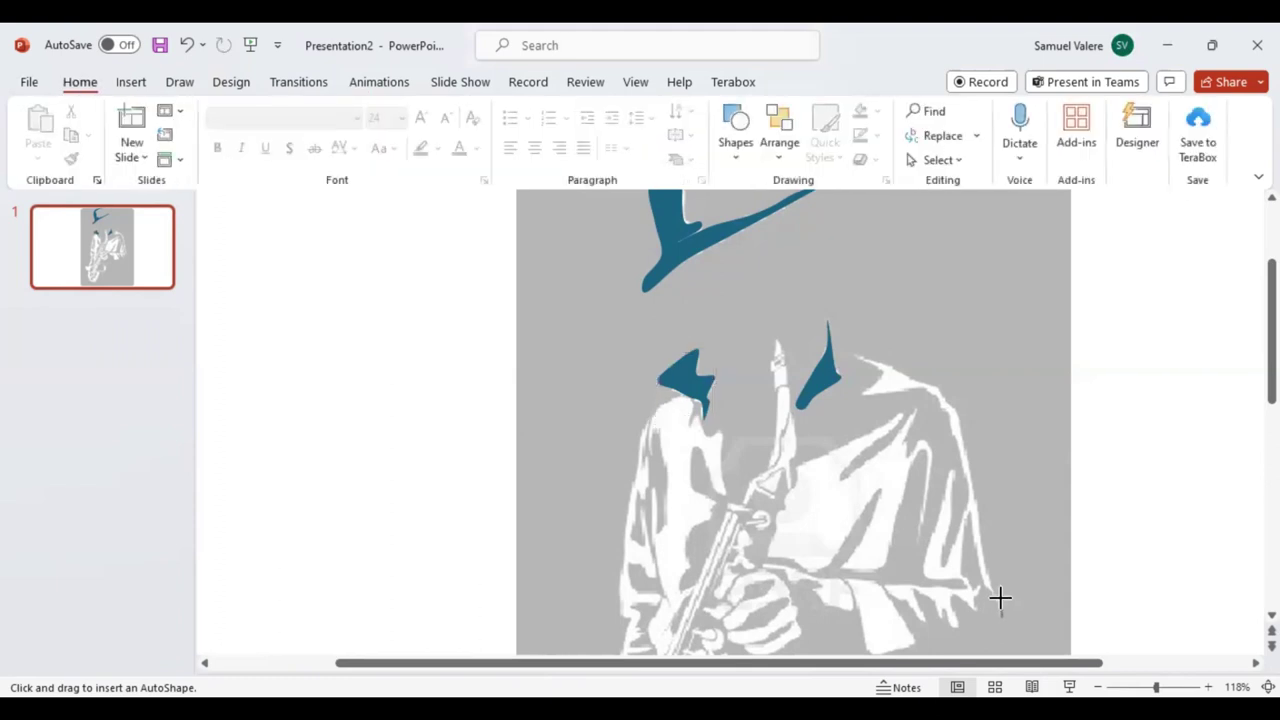
Trace the right shoulder and coat edge as a 2.58 by 1.4-inch freeform with no outline
mouse_move(992, 593)
mouse_down()
mouse_move(958, 422)
mouse_move(931, 382)
mouse_move(849, 351)
mouse_move(880, 374)
mouse_move(866, 396)
mouse_move(903, 383)
mouse_move(931, 394)
mouse_move(964, 478)
mouse_move(944, 564)
mouse_move(953, 471)
mouse_move(922, 564)
mouse_move(923, 580)
mouse_move(964, 587)
mouse_move(886, 587)
mouse_up()
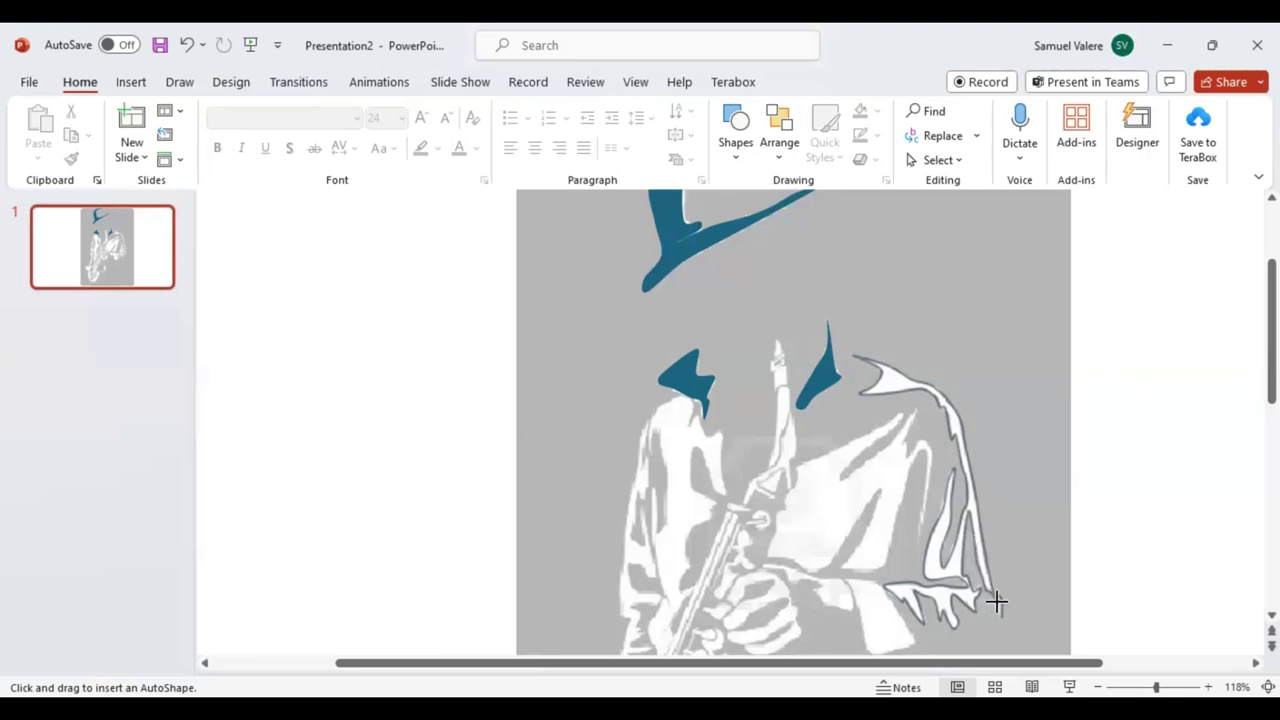
double_click(997, 611)
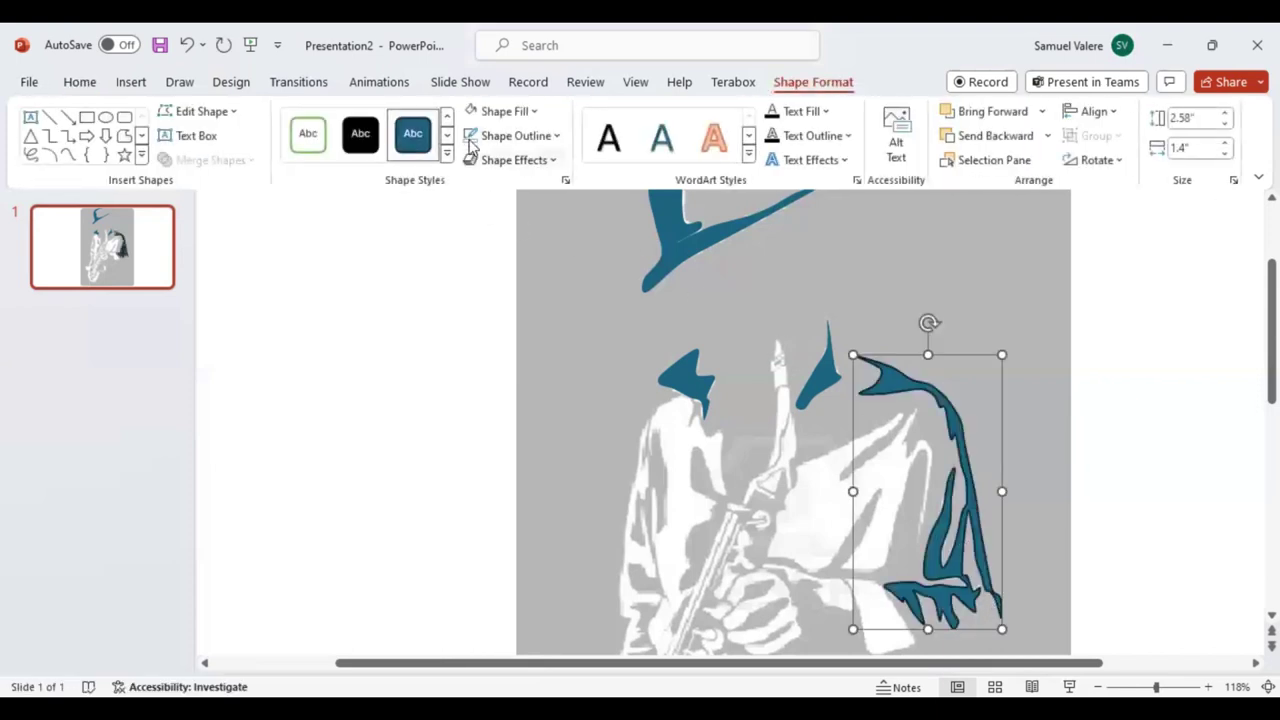
click(472, 140)
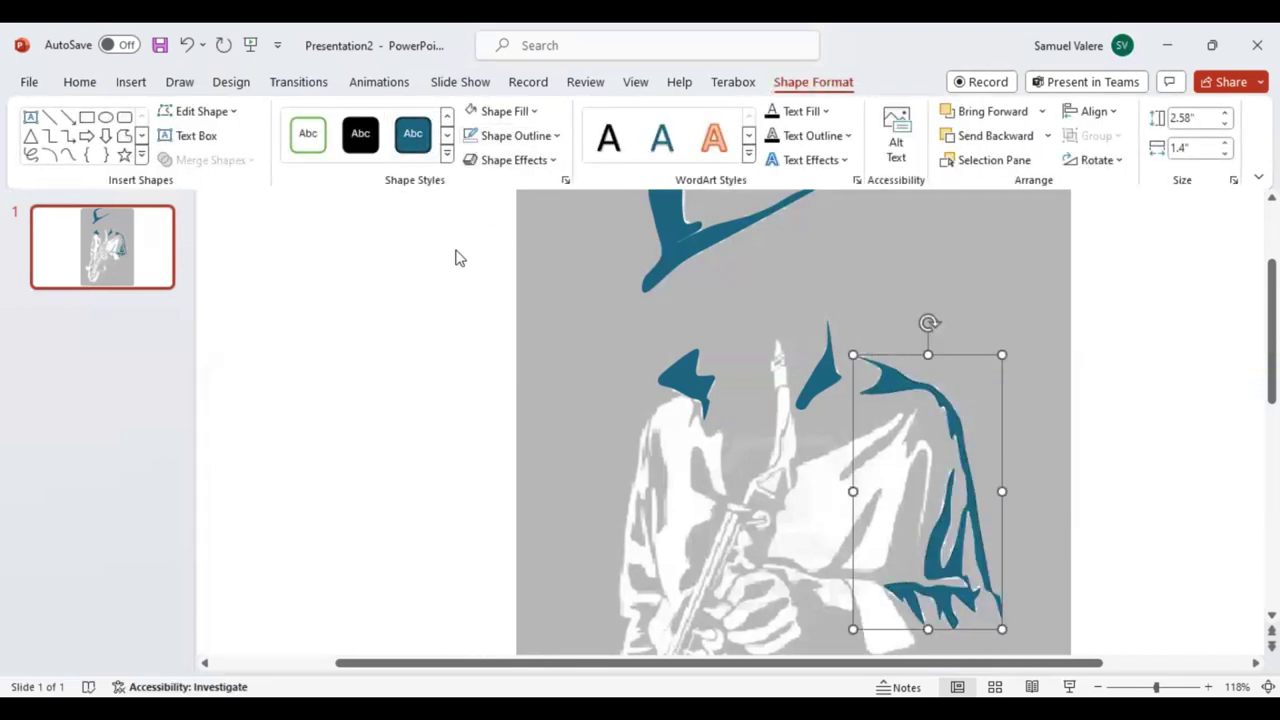
Draw a tiny freeform shape at the saxophone mouthpiece
click(67, 154)
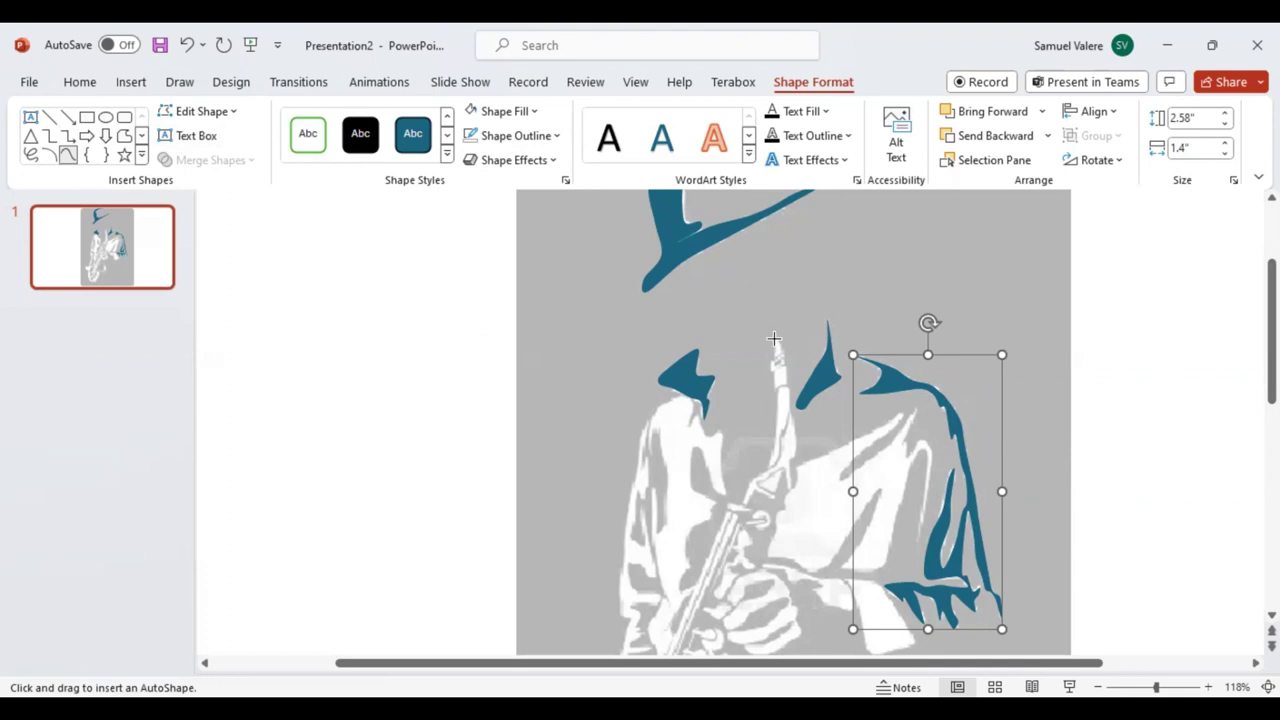
drag(774, 337, 779, 349)
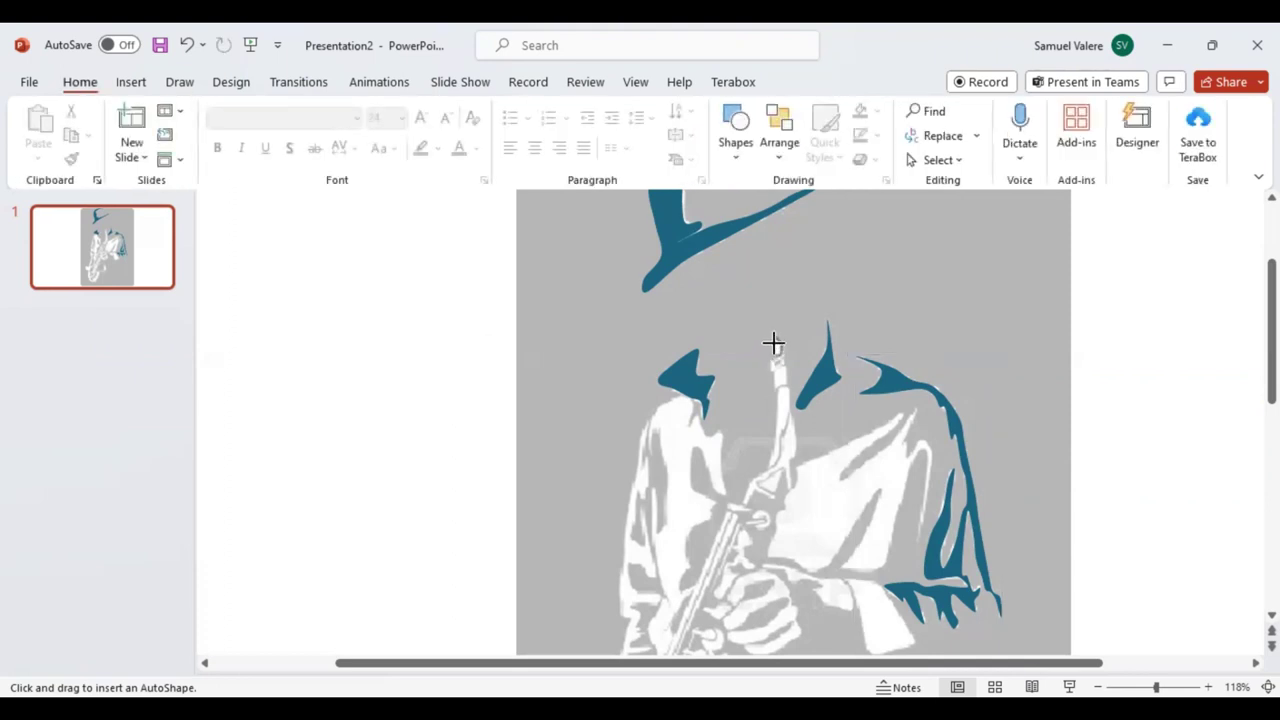
drag(774, 338, 778, 356)
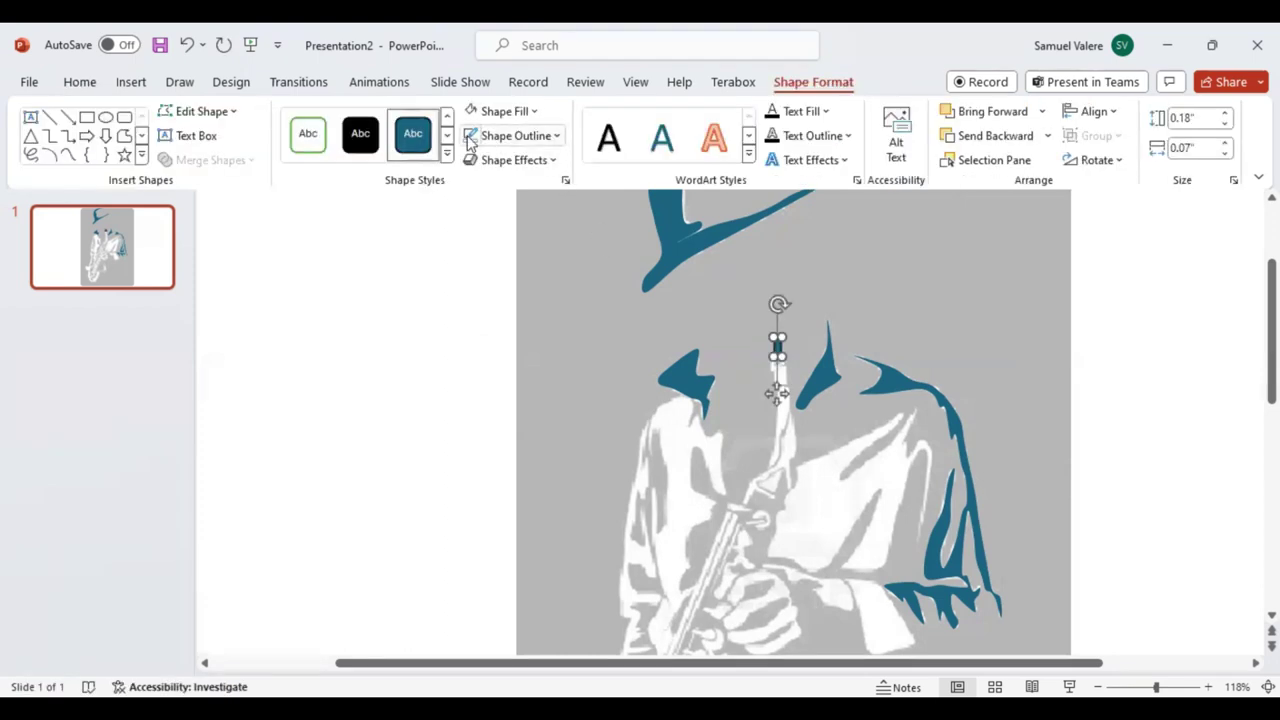
Trace the coat's front lapel area beside the shoulder as a closed freeform shape
click(68, 155)
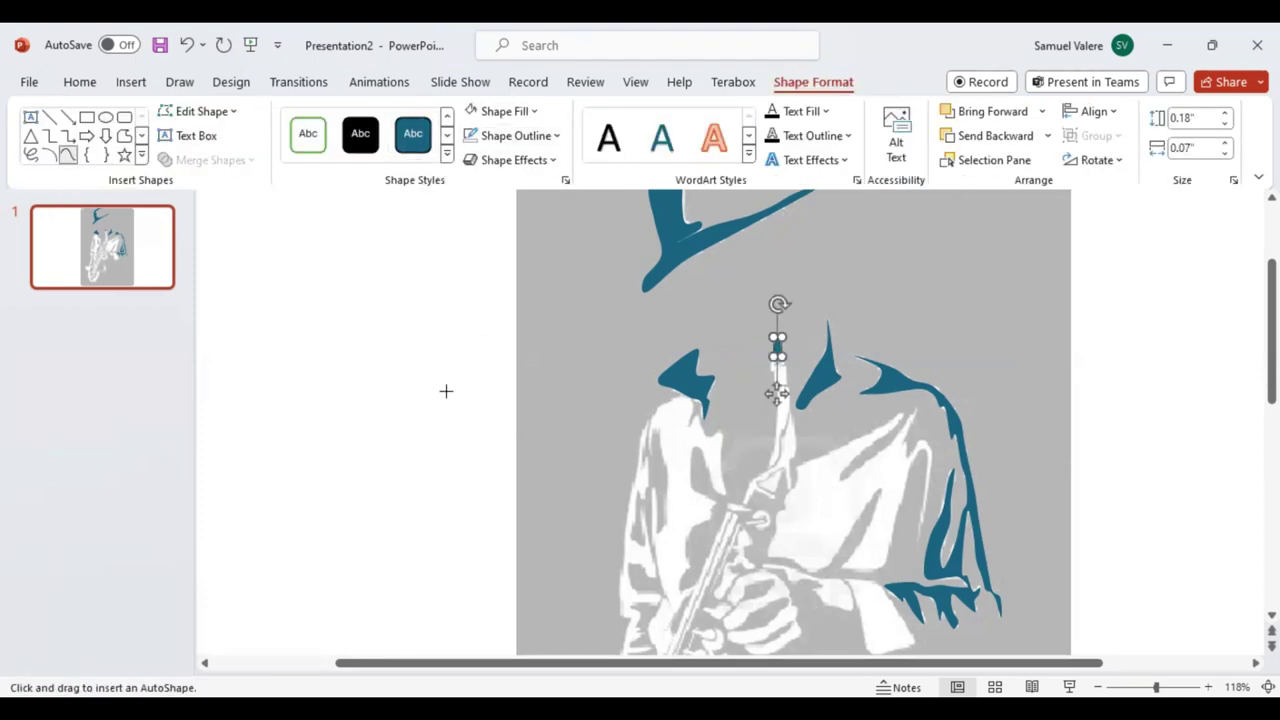
click(896, 413)
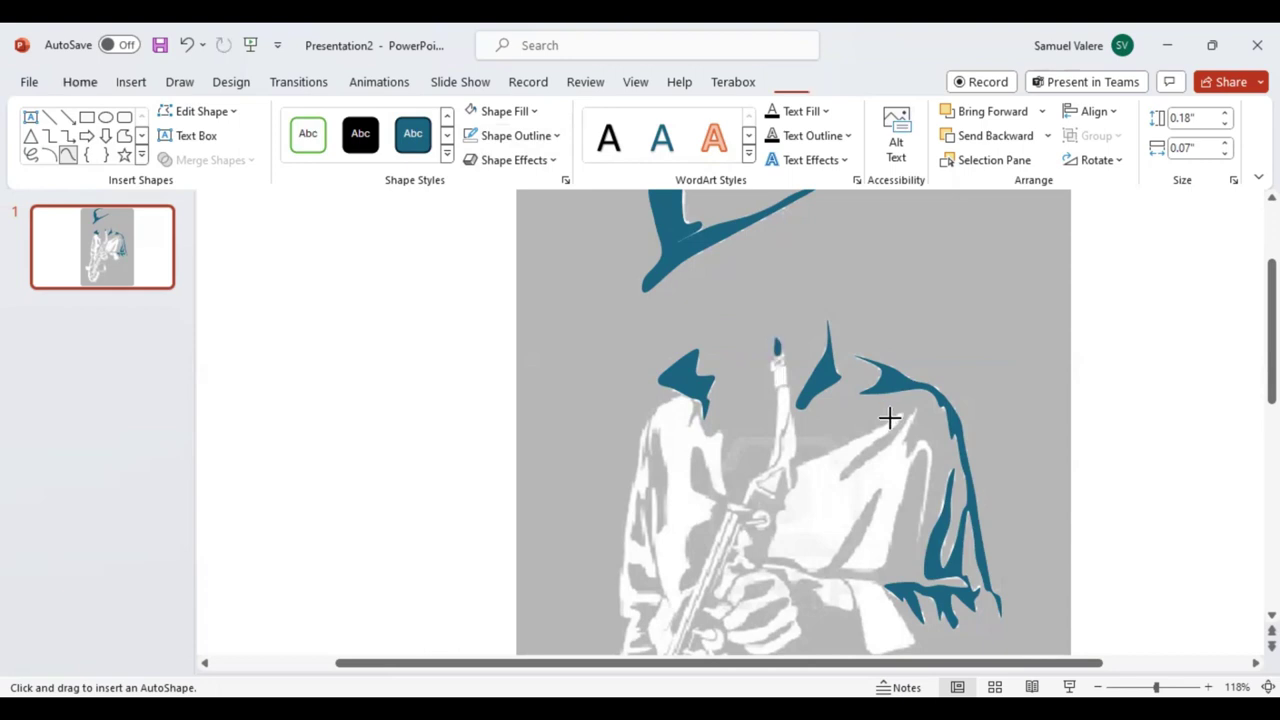
click(796, 467)
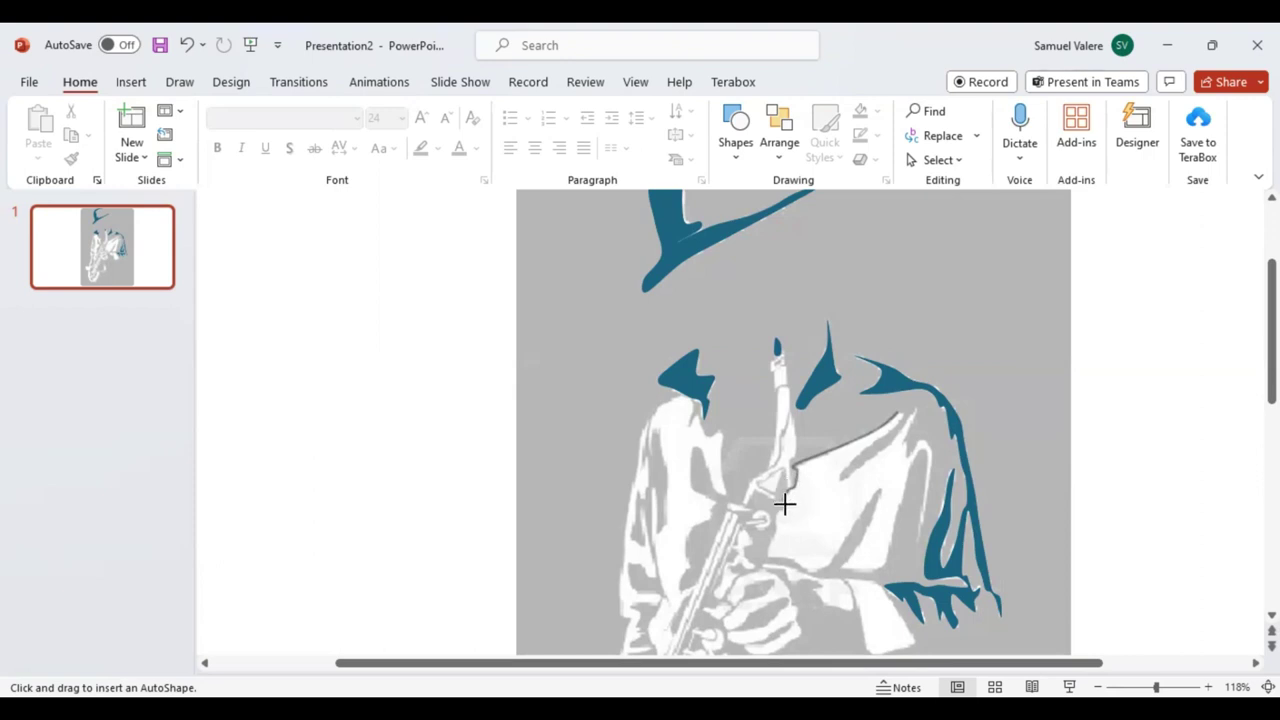
click(777, 514)
click(776, 557)
click(828, 567)
click(879, 488)
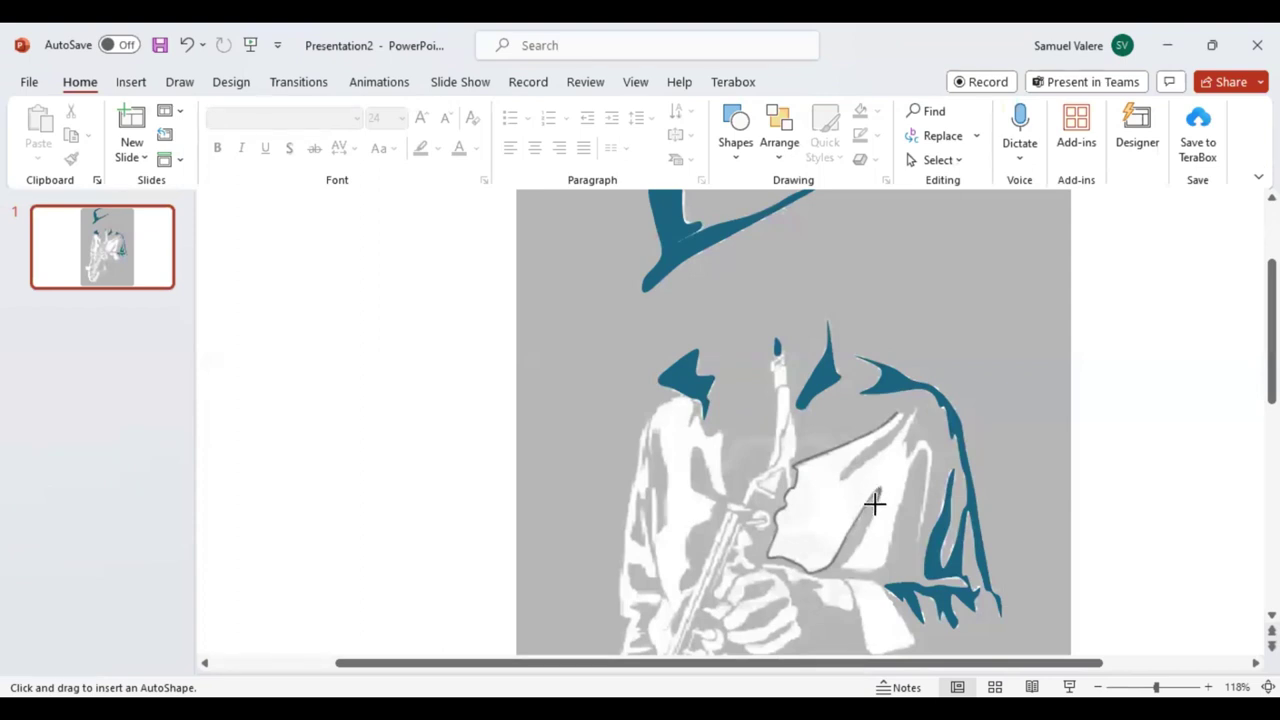
click(849, 566)
click(918, 442)
click(919, 540)
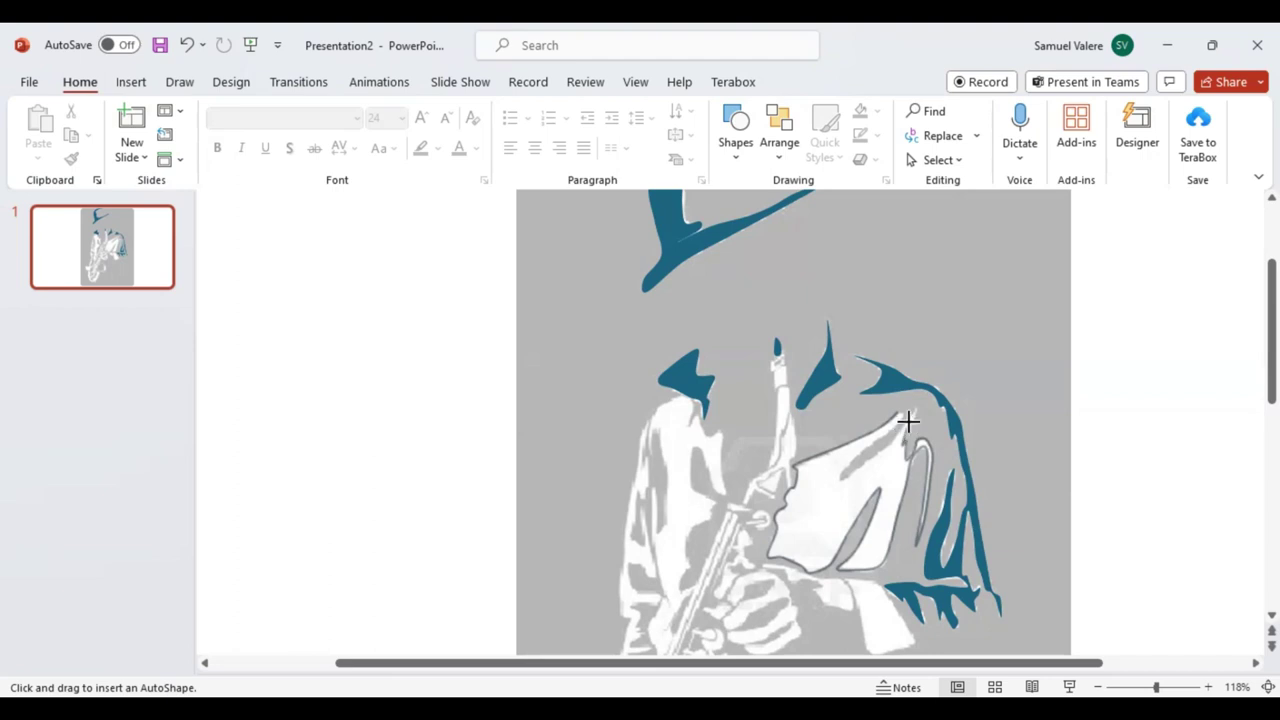
mouse_move(919, 406)
mouse_down()
mouse_move(838, 478)
mouse_move(880, 438)
mouse_up()
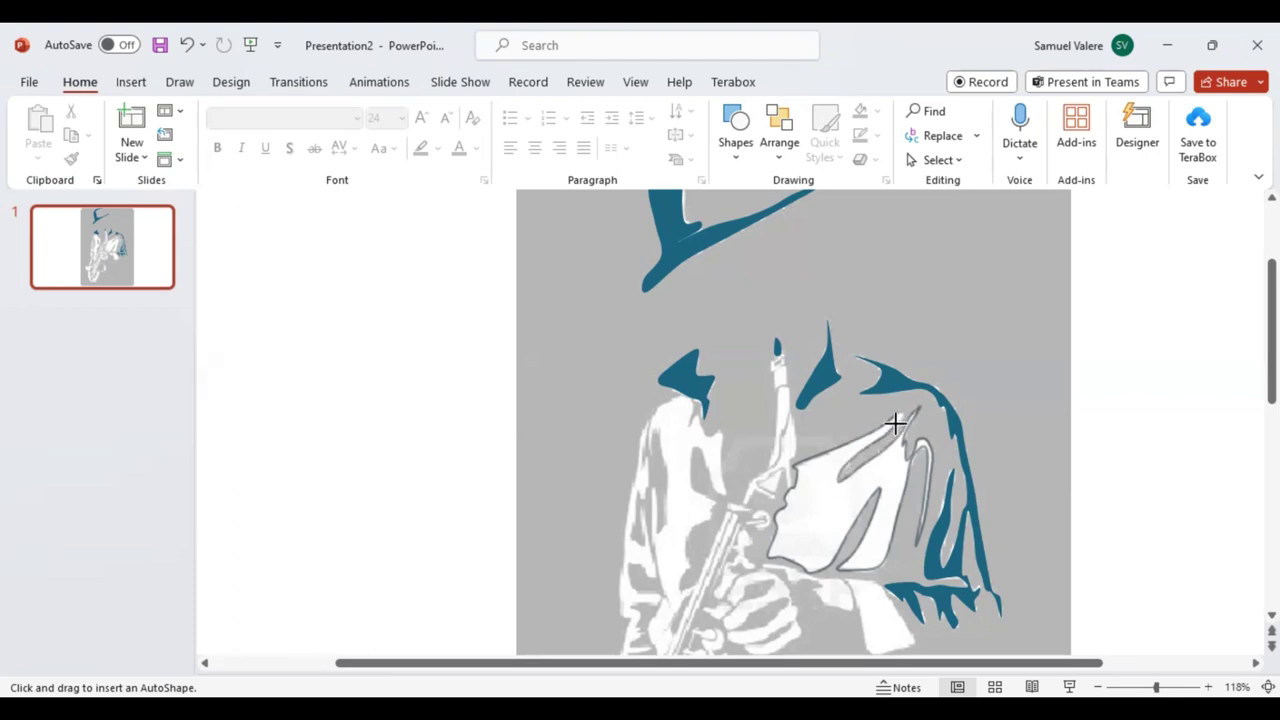
drag(880, 438, 902, 411)
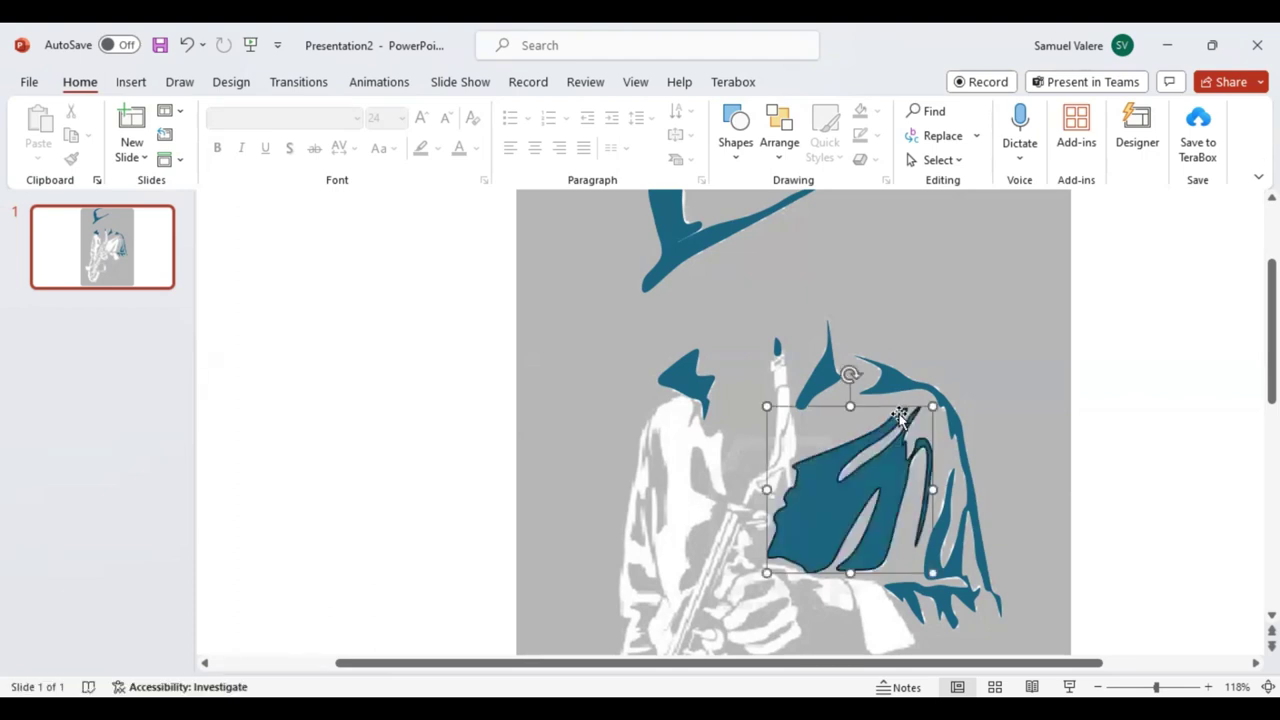
Remove the previous shape's outline and add a 0.69 by 0.69-inch freeform piece at the sleeve cuff
click(478, 140)
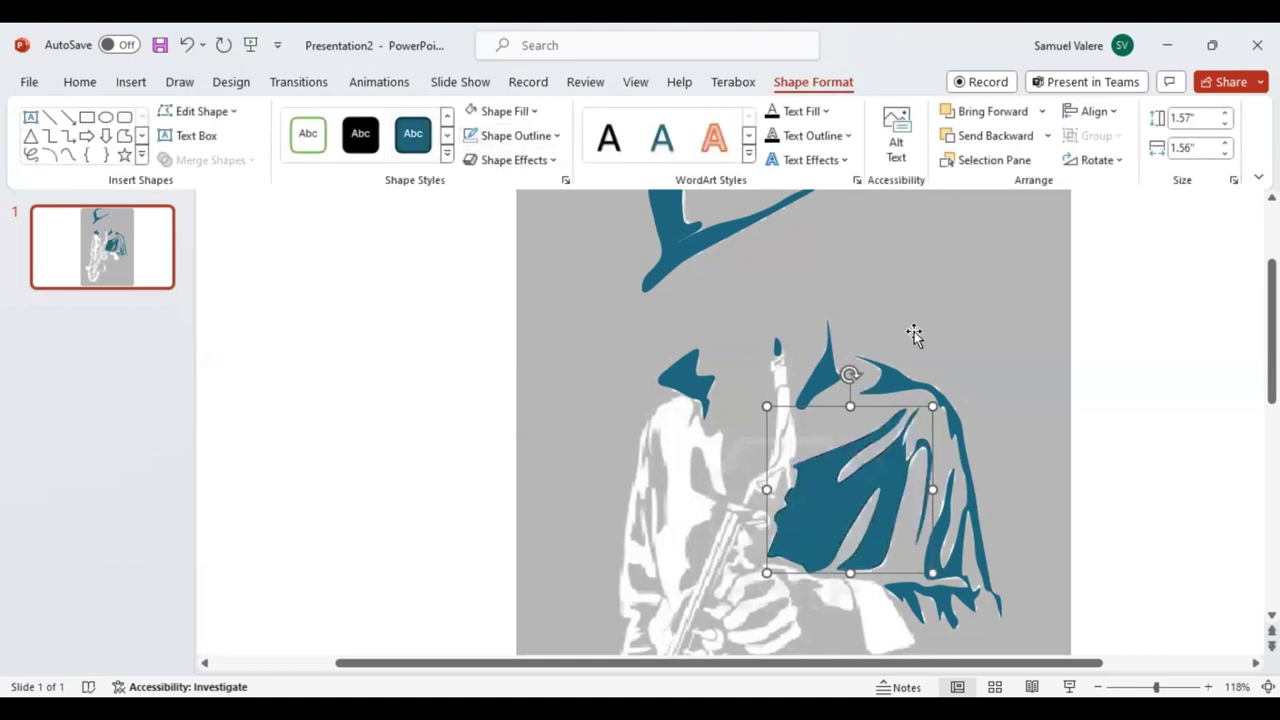
click(1163, 686)
click(67, 155)
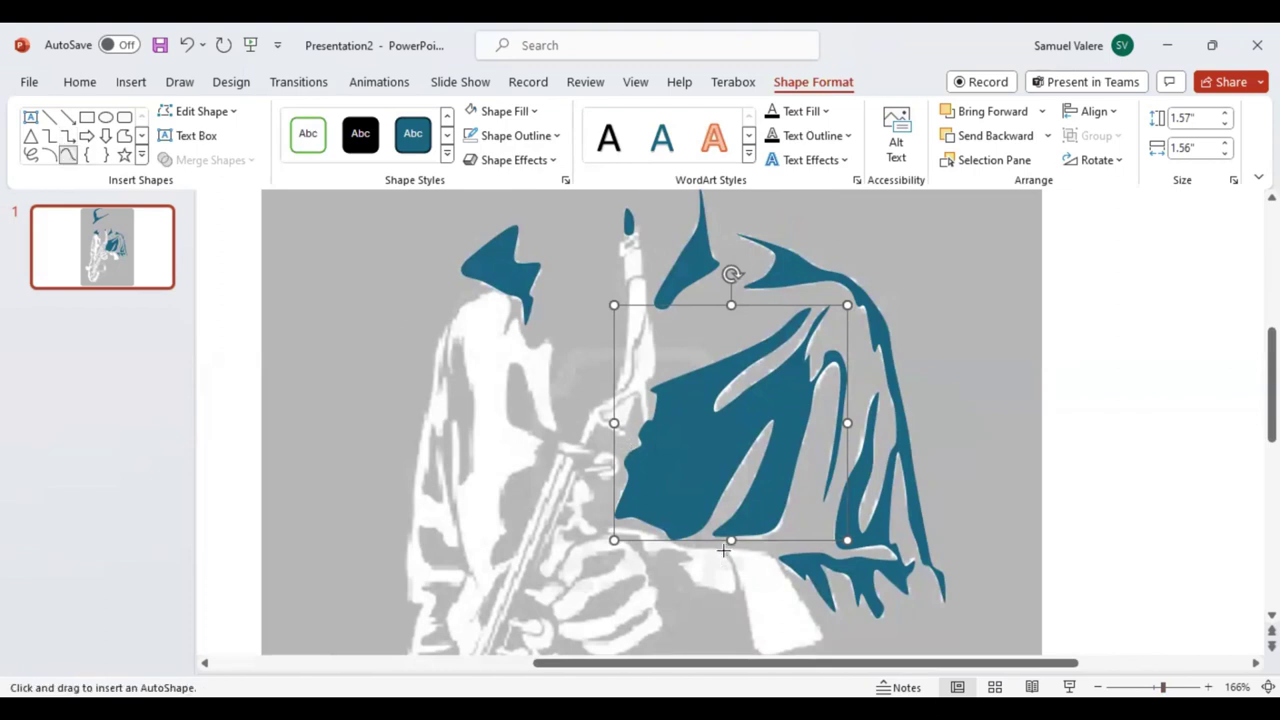
click(723, 549)
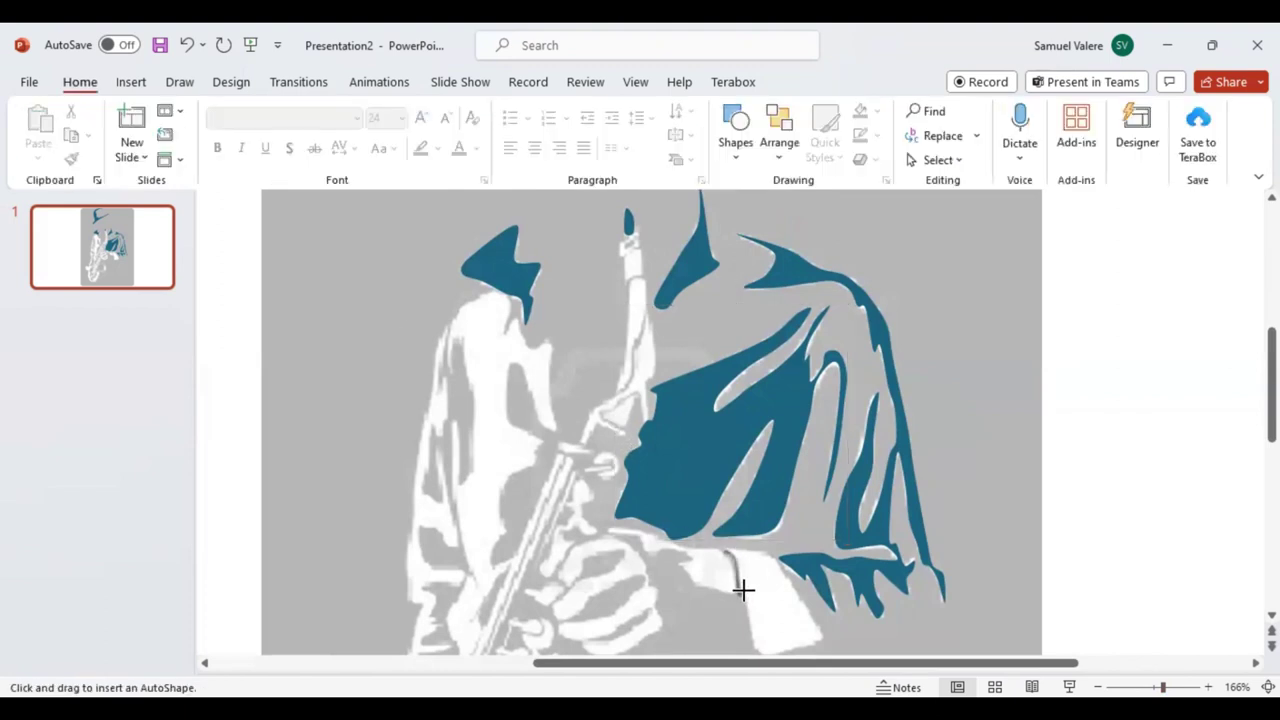
mouse_move(739, 590)
mouse_down()
mouse_move(754, 650)
mouse_move(814, 642)
mouse_move(771, 554)
mouse_move(724, 548)
mouse_up()
click(724, 548)
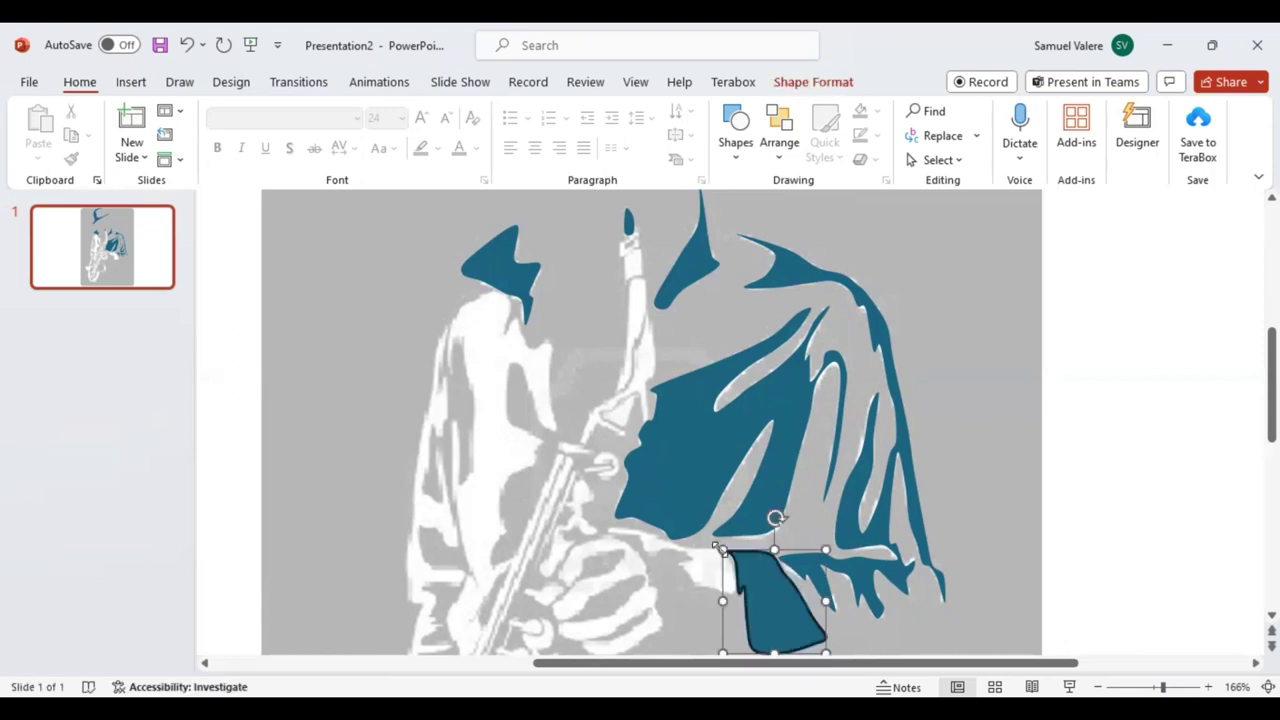
click(1172, 687)
scroll(485, 435, up, 2)
scroll(479, 427, up, 2)
Draw a tiny black-filled freeform spot at the saxophone mouthpiece tip
scroll(552, 399, up, 2)
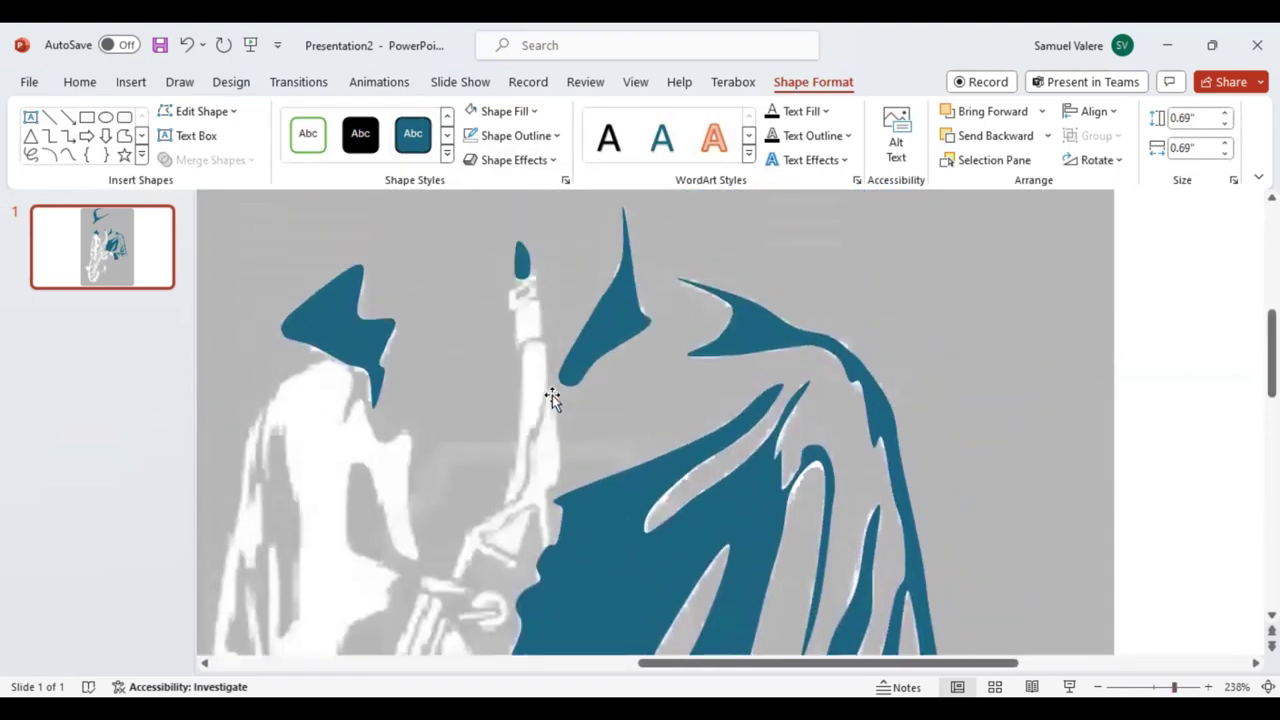
click(67, 155)
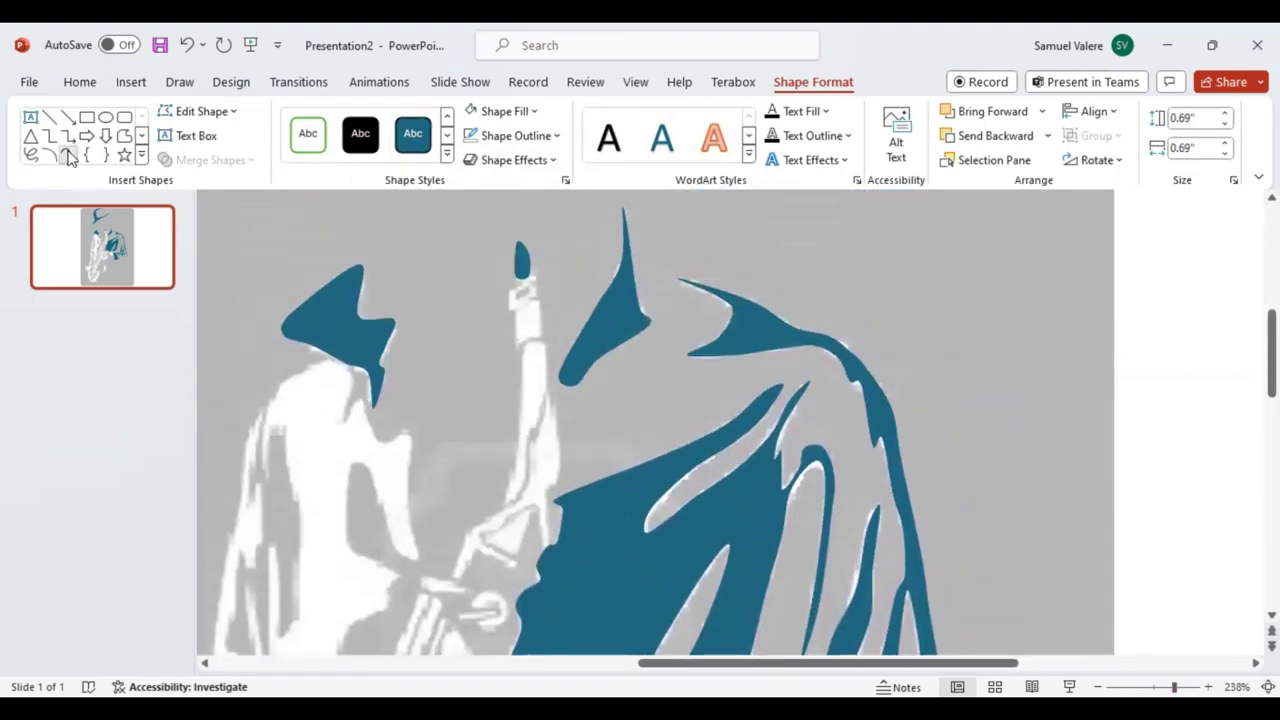
click(515, 293)
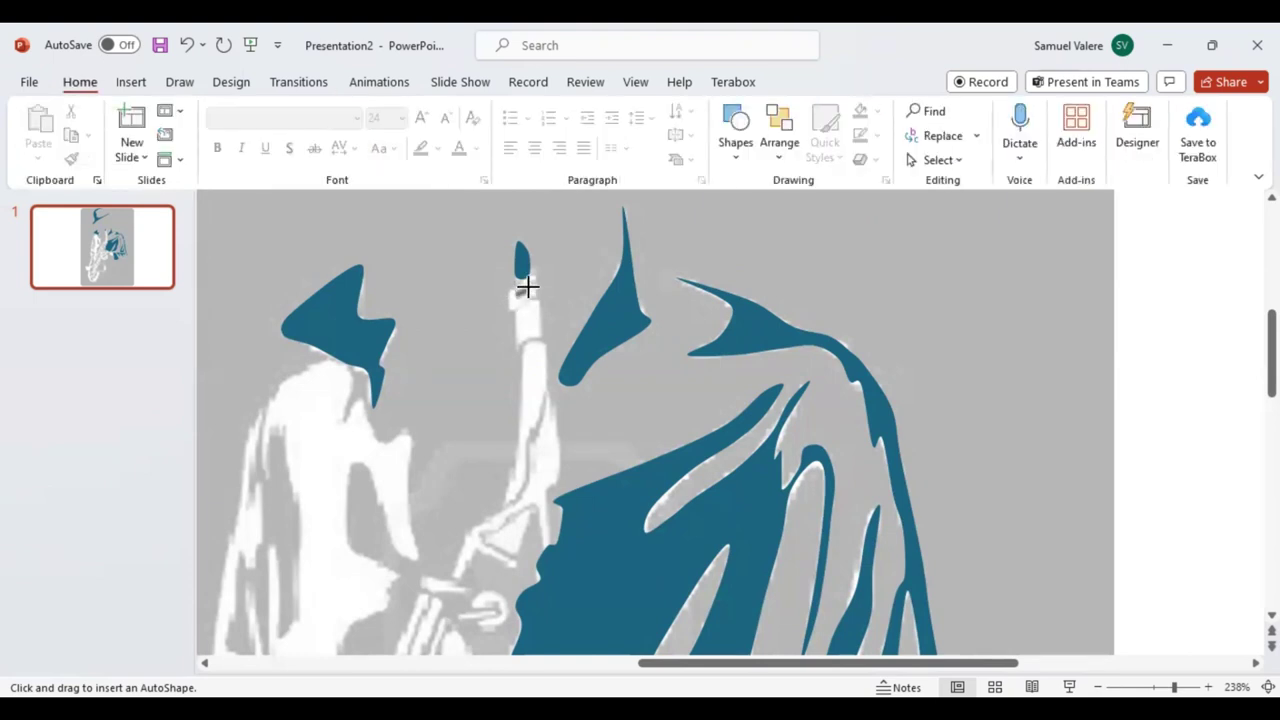
drag(527, 293, 516, 297)
double_click(514, 297)
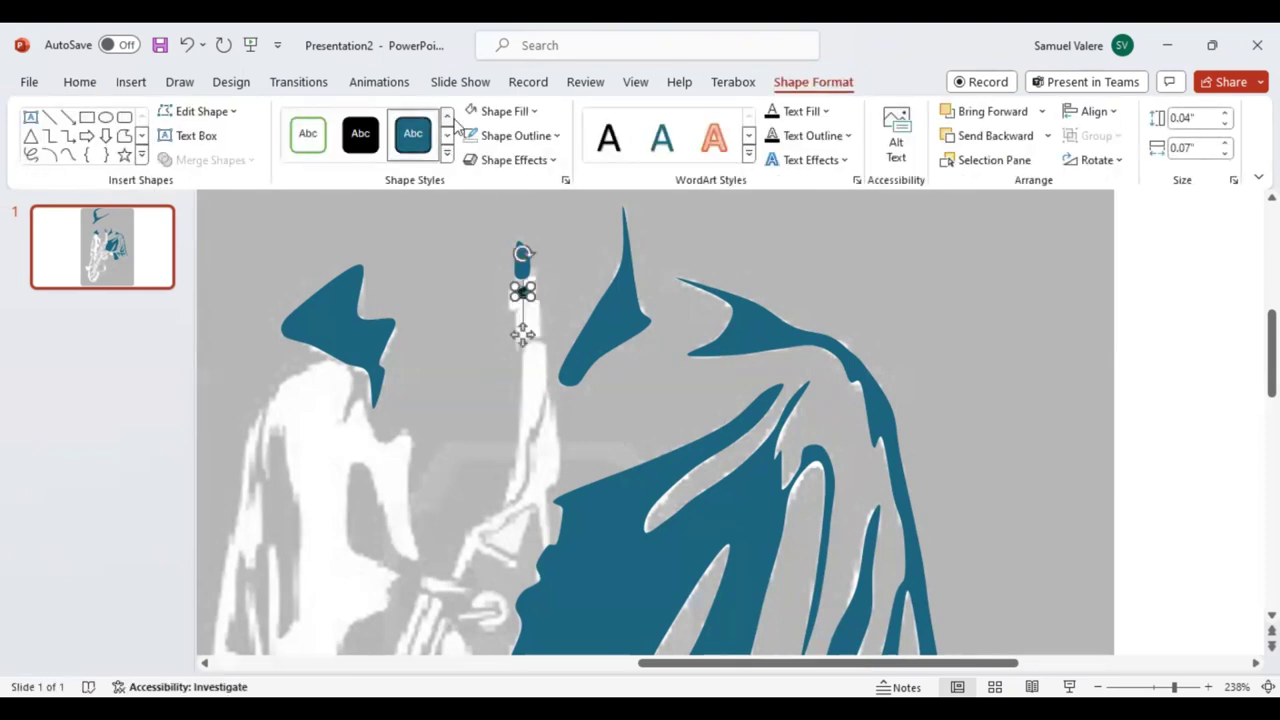
click(536, 116)
click(486, 161)
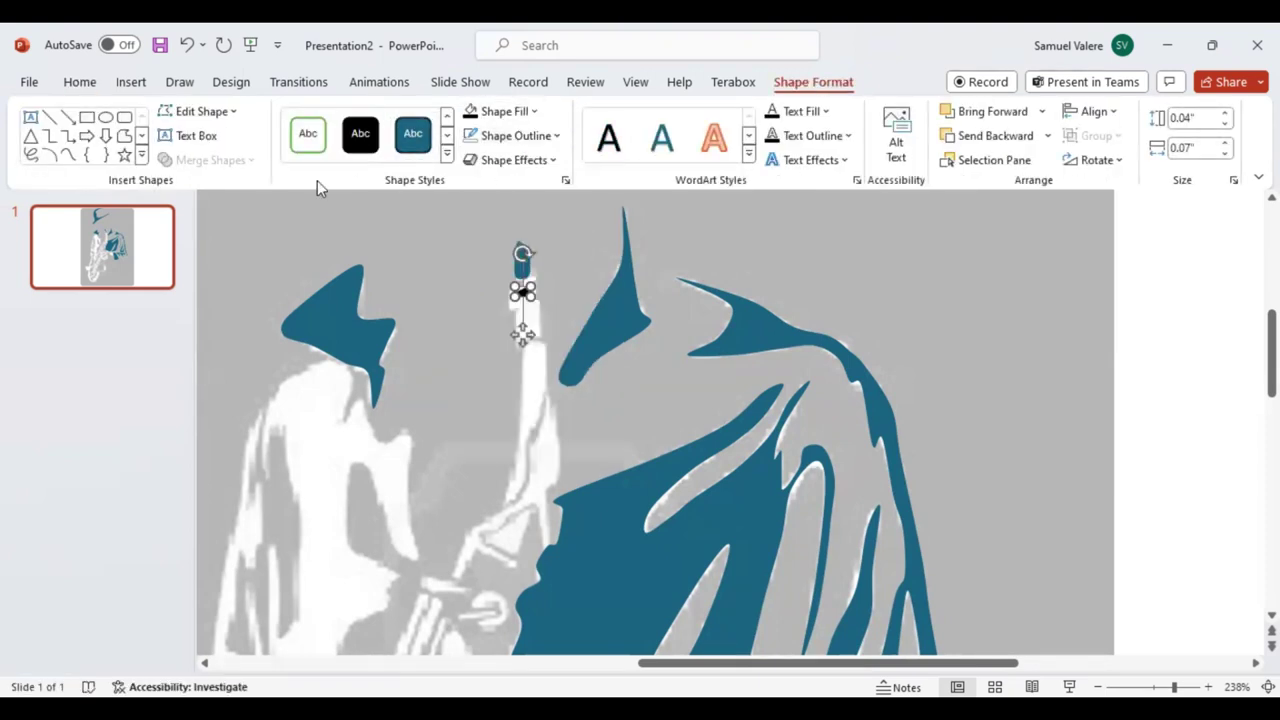
Trace the mouthpiece band around the black spot and send it behind the spot
click(67, 155)
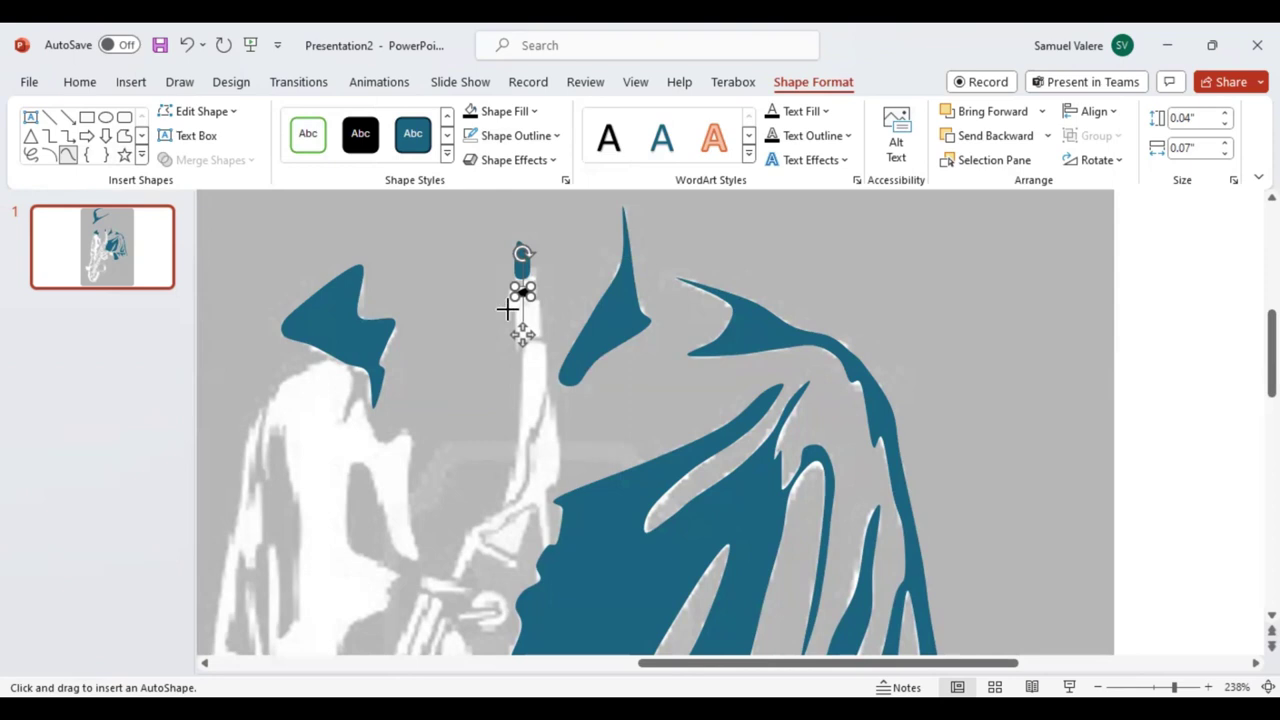
mouse_move(507, 310)
mouse_down()
mouse_move(508, 290)
mouse_move(535, 289)
mouse_up()
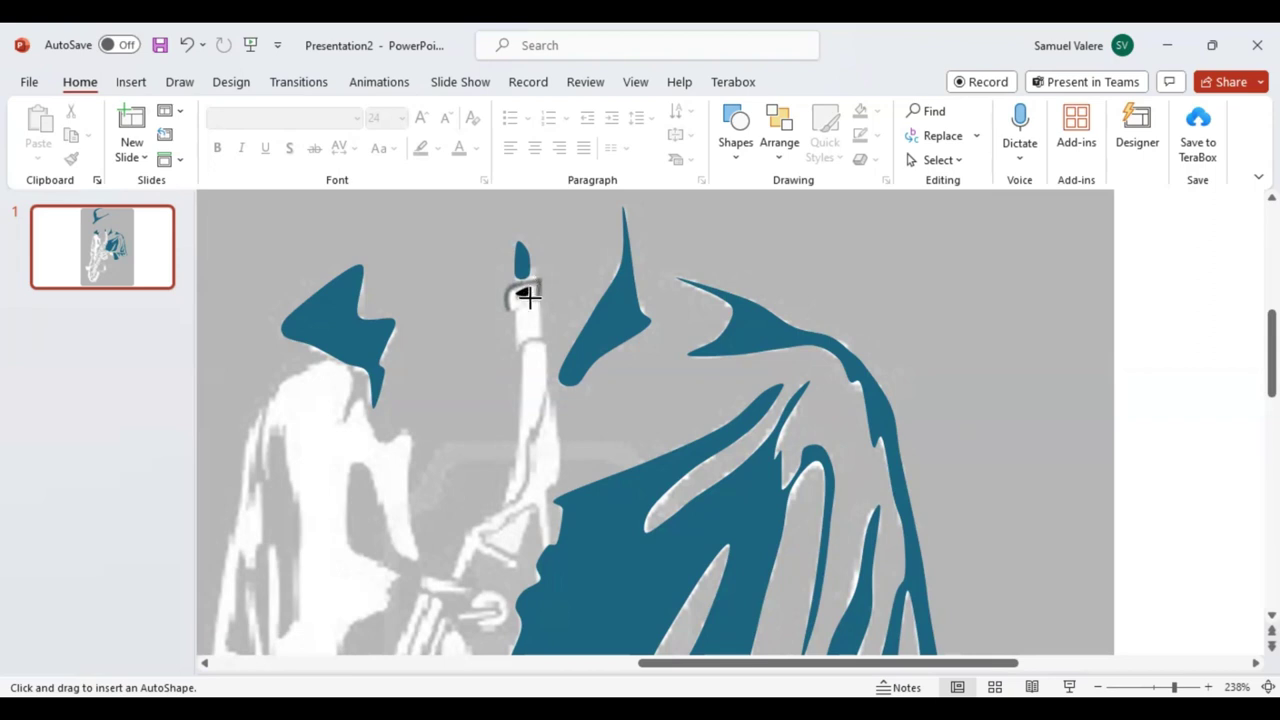
double_click(509, 311)
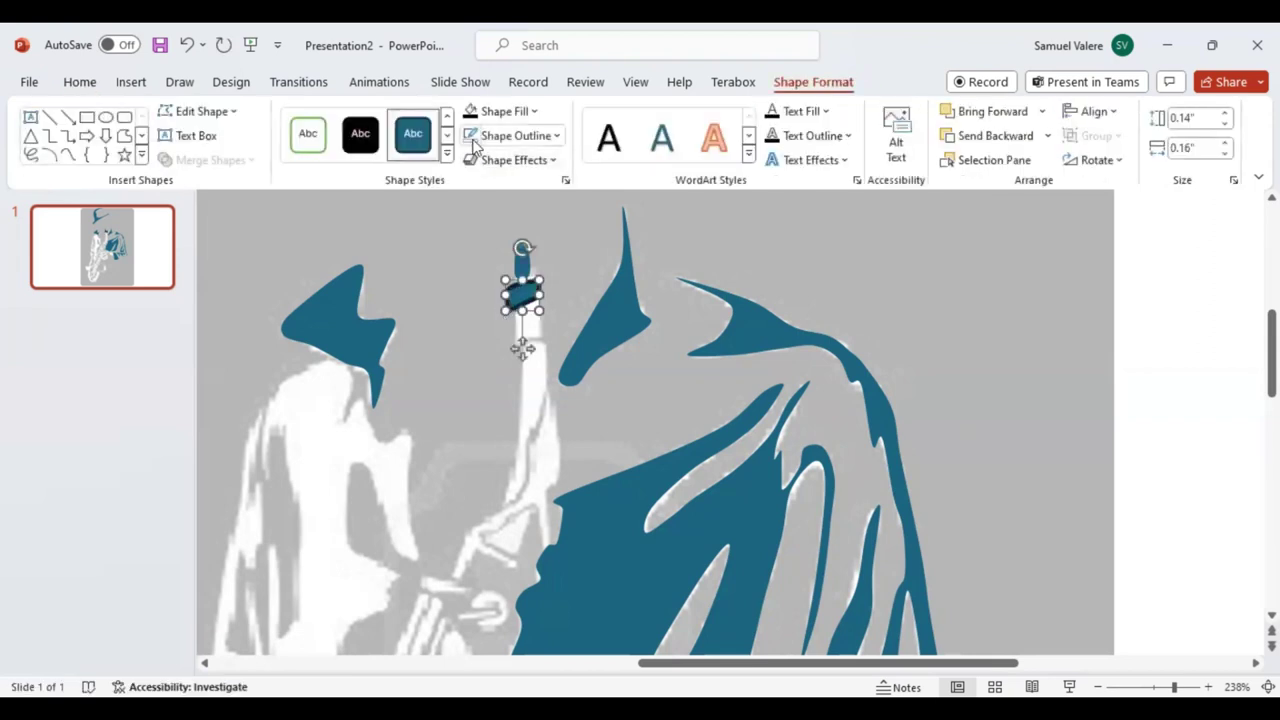
click(990, 135)
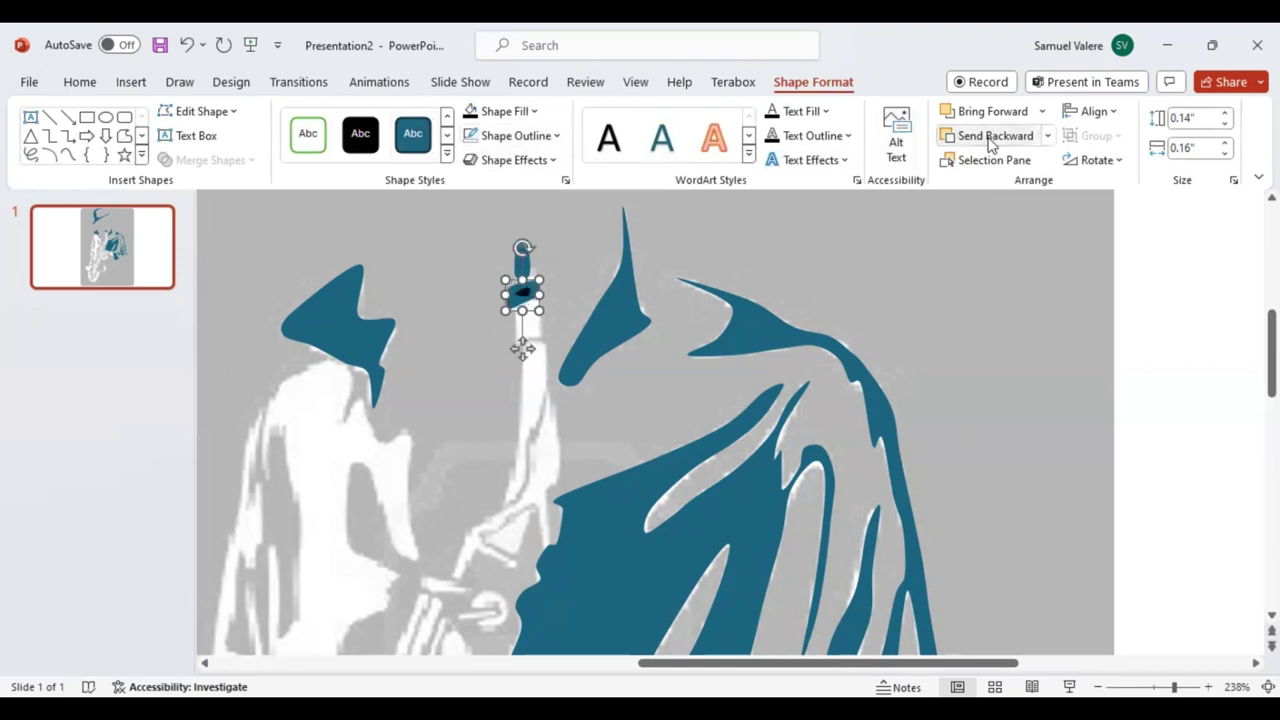
Trace the saxophone neck below the mouthpiece as a 0.77 by 0.2-inch strip
click(67, 155)
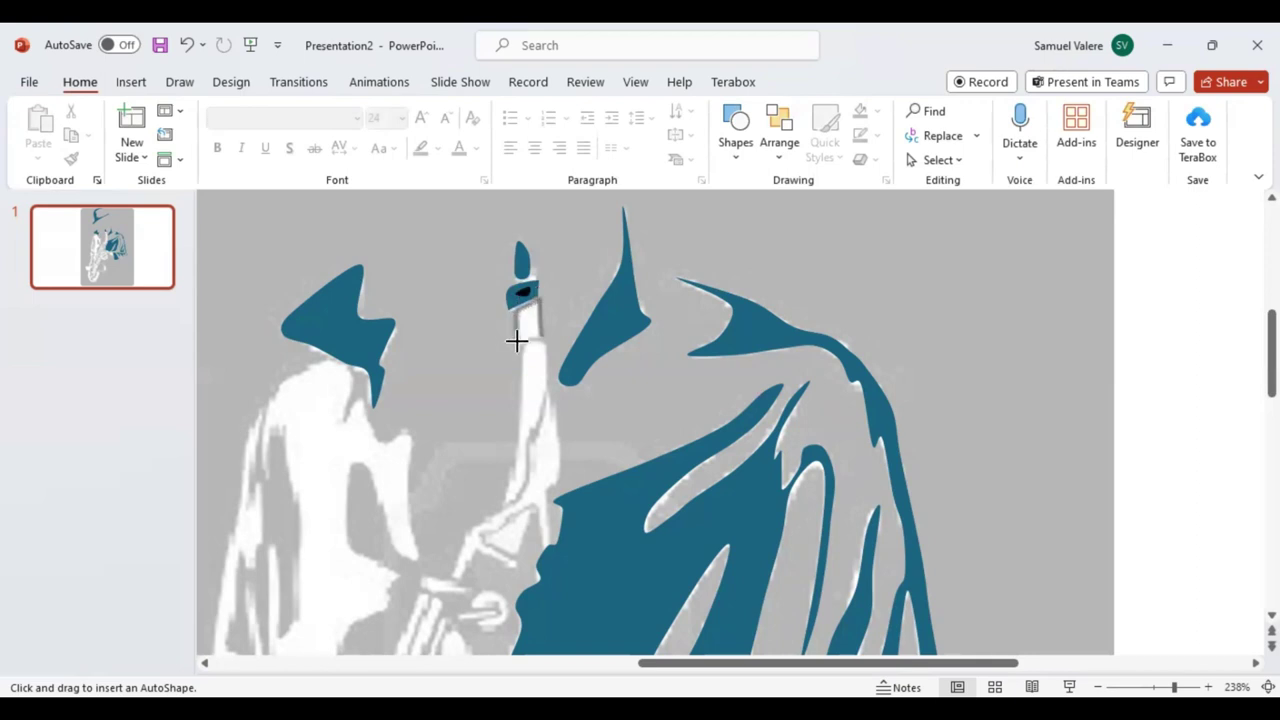
drag(516, 342, 537, 336)
double_click(540, 336)
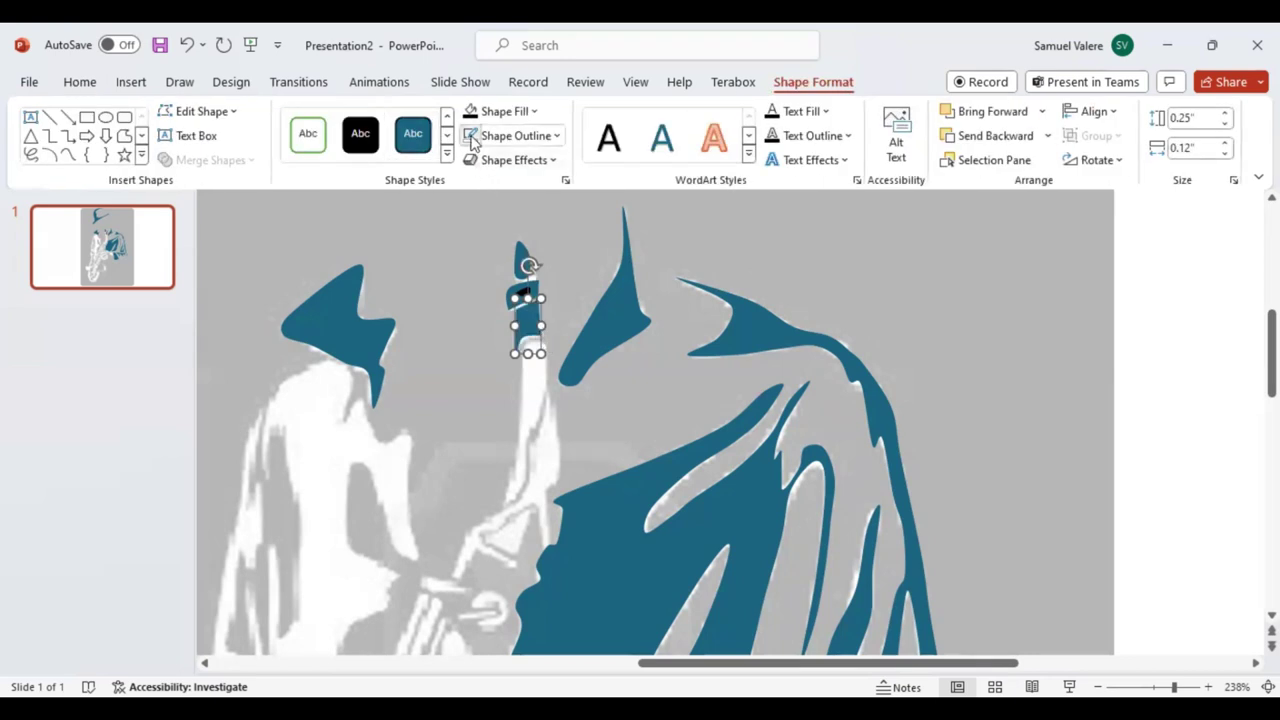
click(67, 155)
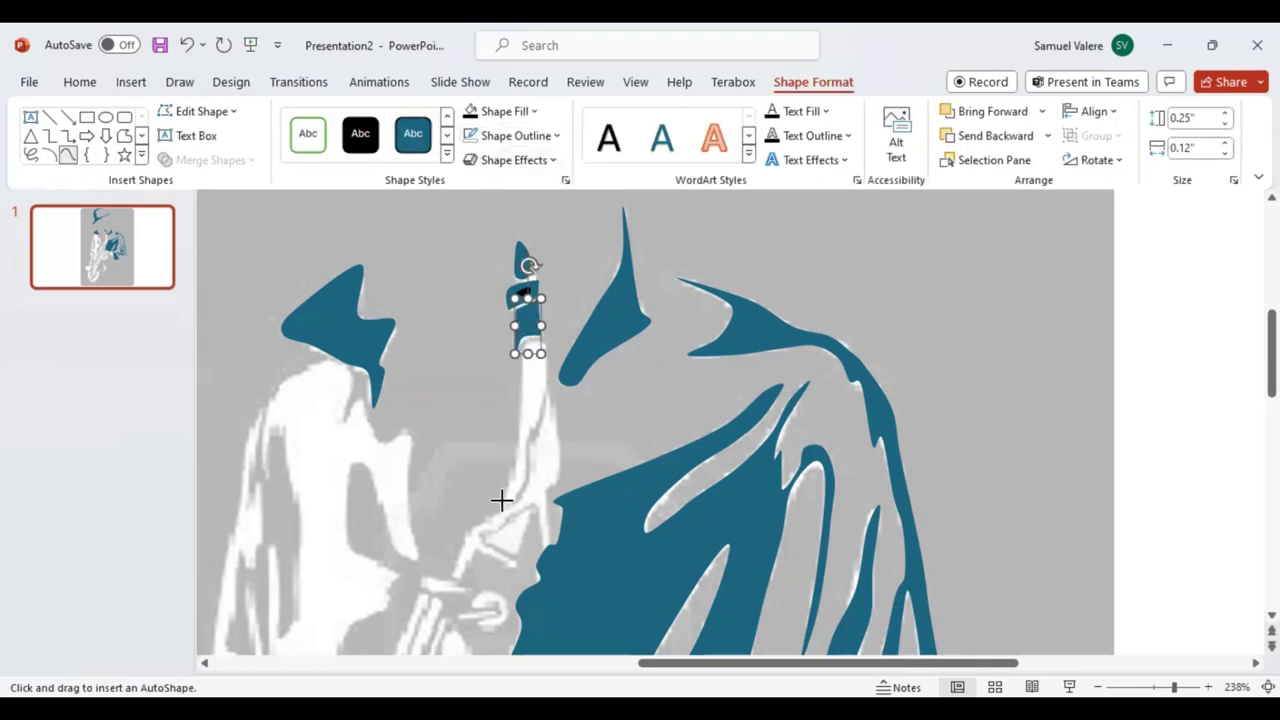
mouse_move(501, 500)
mouse_down()
mouse_move(539, 343)
mouse_move(526, 474)
mouse_move(497, 503)
mouse_up()
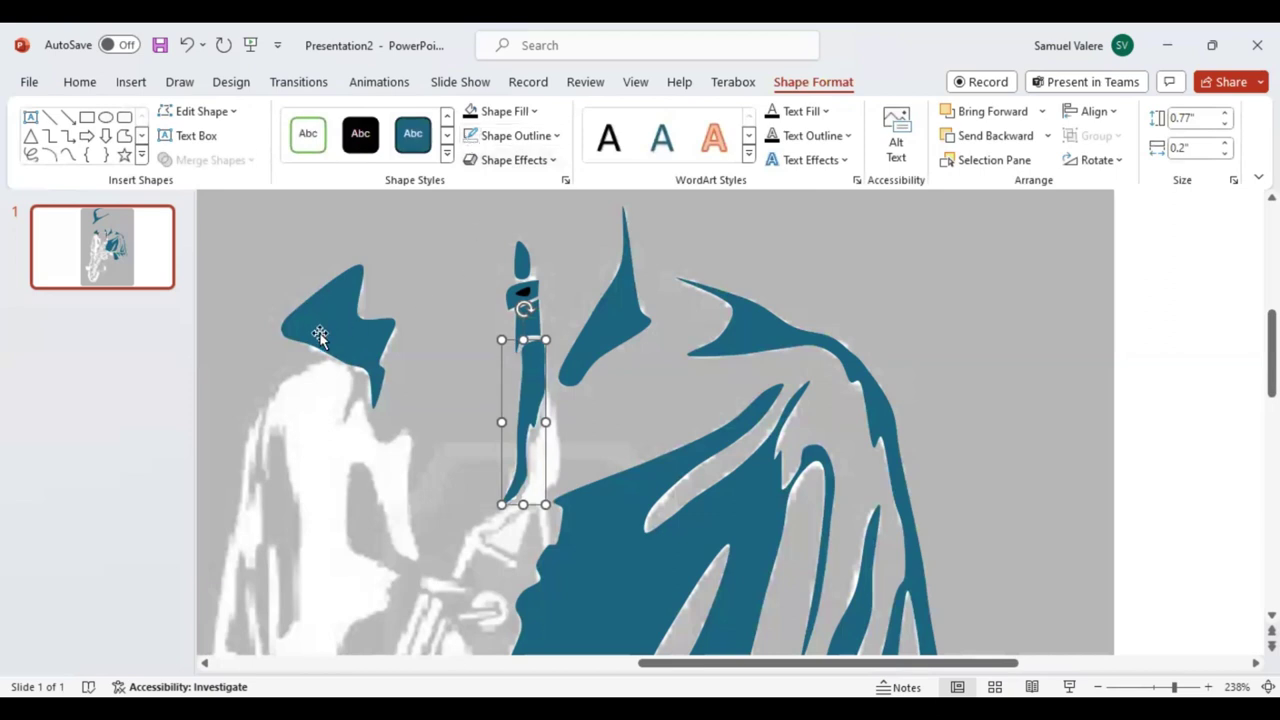
Trace the saxophone's lower body as a 0.95 by 0.66-inch piece with no outline
click(67, 154)
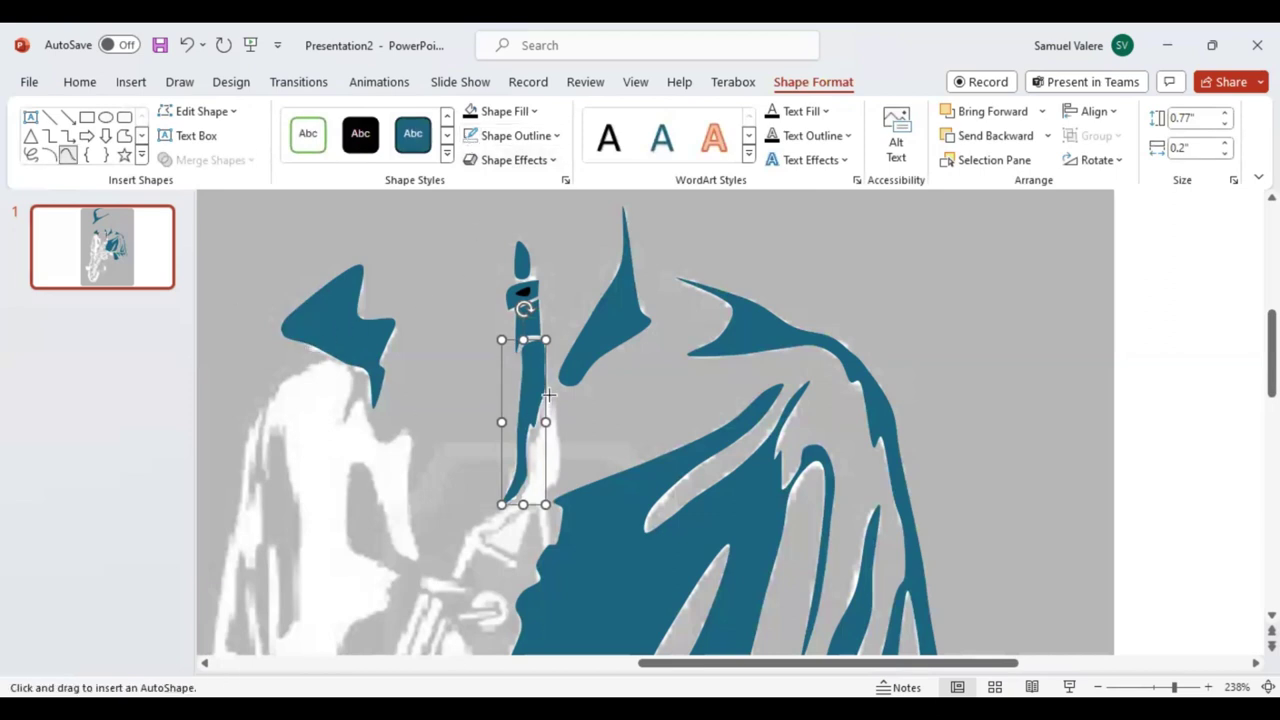
mouse_move(548, 393)
mouse_down()
mouse_move(560, 446)
mouse_move(544, 487)
mouse_move(548, 540)
mouse_move(534, 506)
mouse_move(505, 511)
mouse_move(477, 533)
mouse_move(507, 567)
mouse_move(491, 545)
mouse_move(453, 580)
mouse_move(463, 589)
mouse_move(420, 586)
mouse_move(443, 582)
mouse_move(462, 537)
mouse_move(530, 482)
mouse_move(542, 406)
mouse_up()
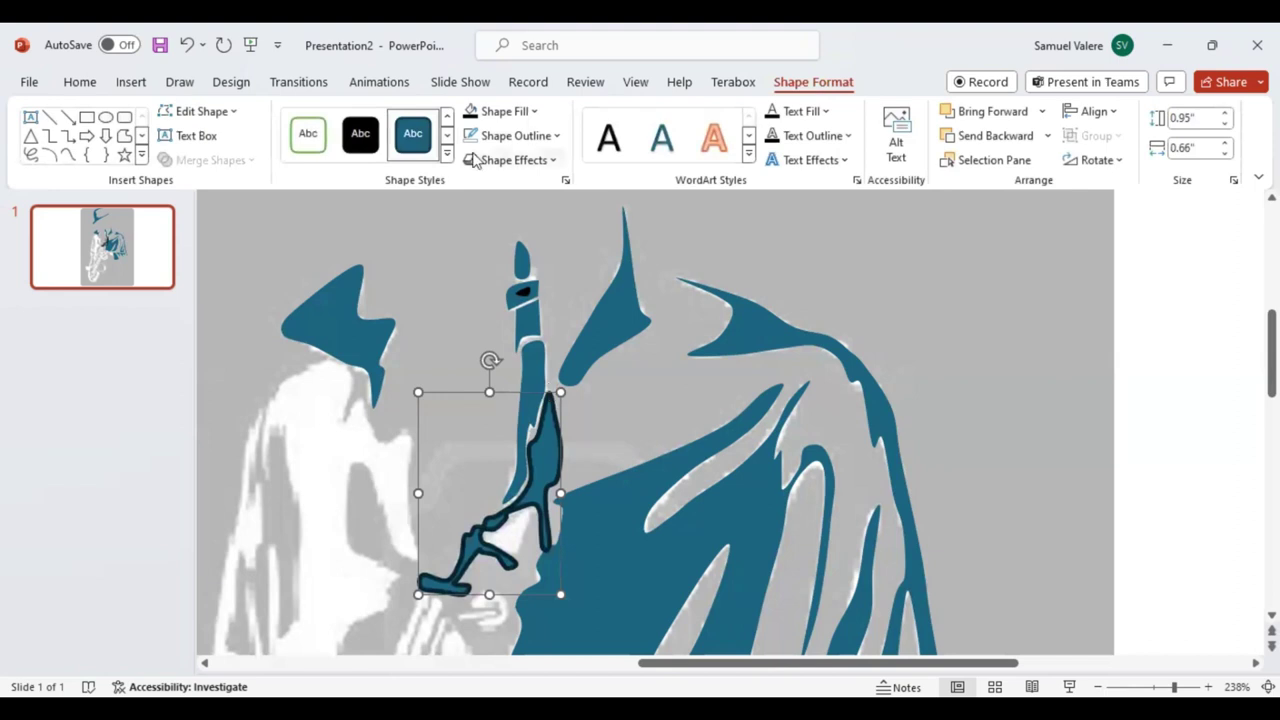
click(474, 136)
Add a small 0.2 by 0.21-inch triangle where the saxophone meets the hands
click(70, 155)
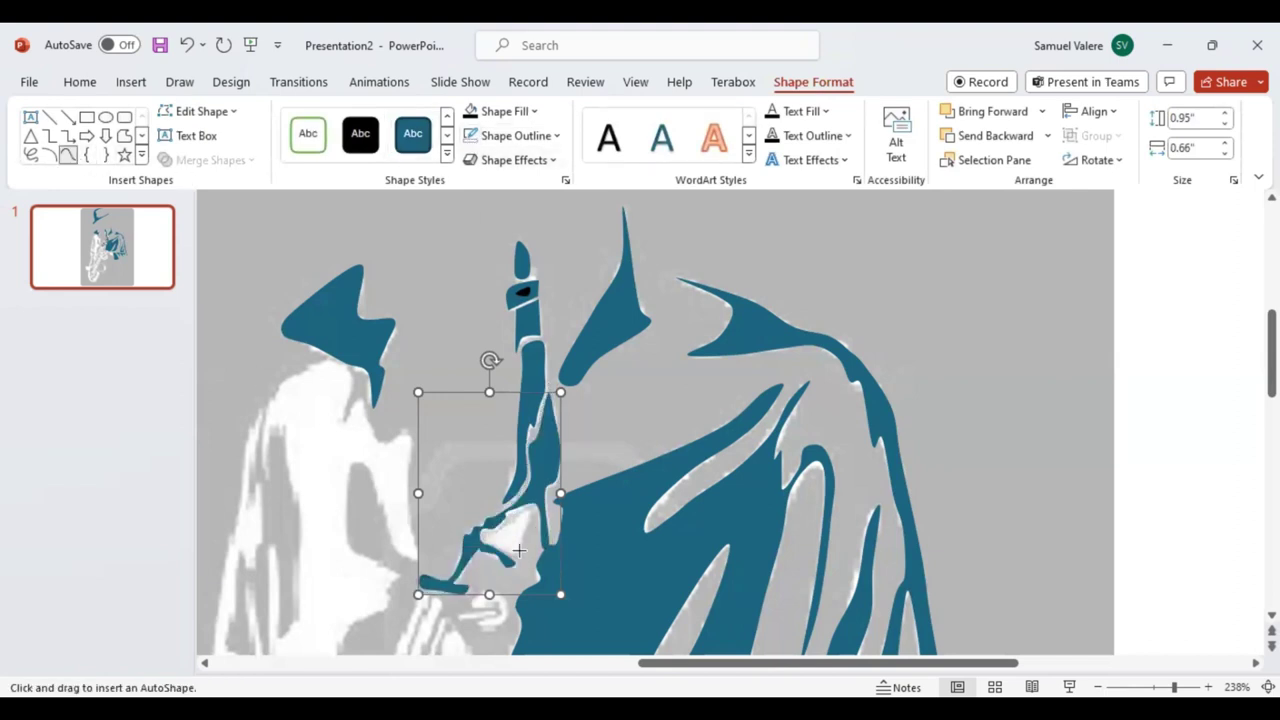
click(529, 516)
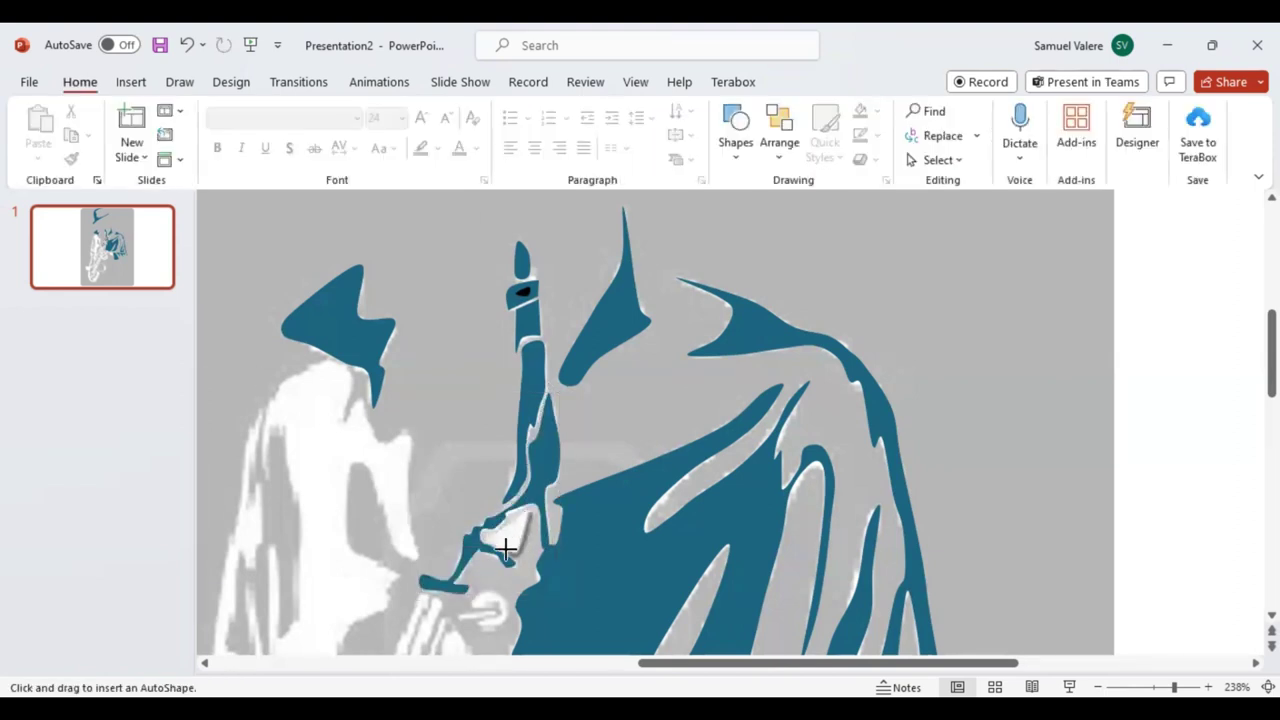
click(484, 539)
click(522, 516)
click(530, 507)
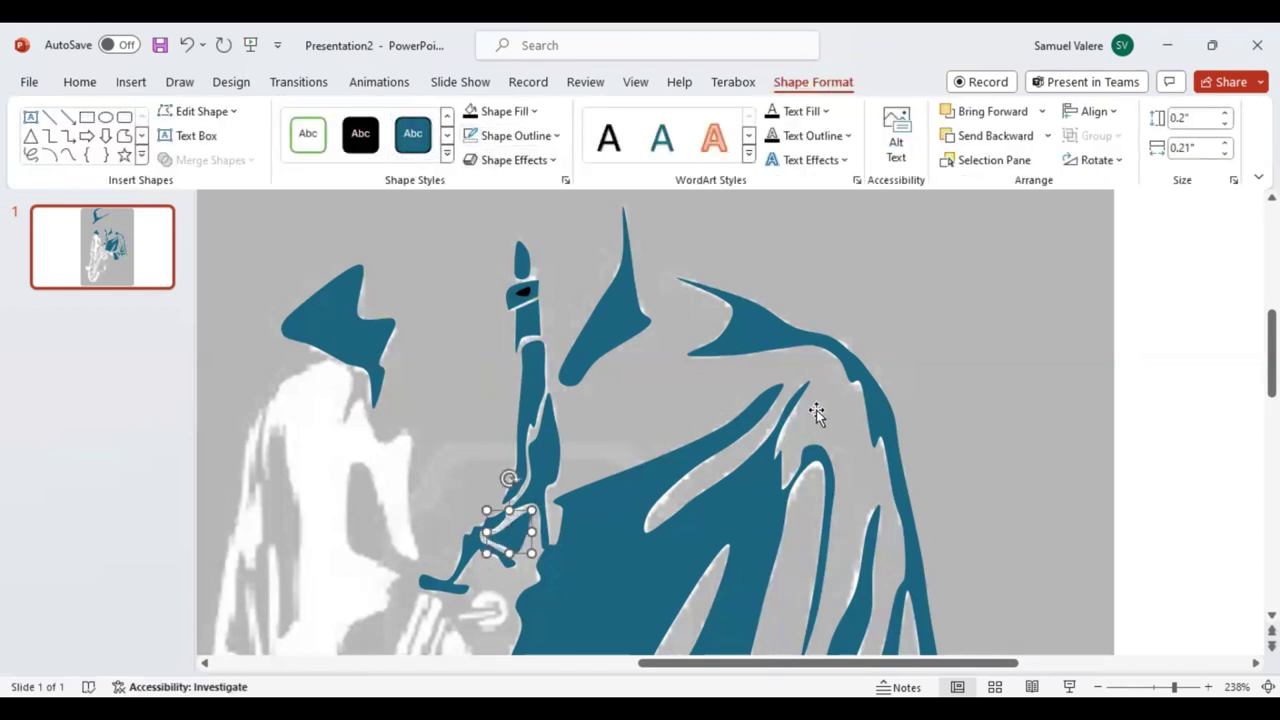
Add an outline-free 0.43 by 0.86-inch jaw piece and a tiny 0.14 by 0.24-inch finger piece
scroll(814, 412, down, 5)
scroll(816, 404, down, 2)
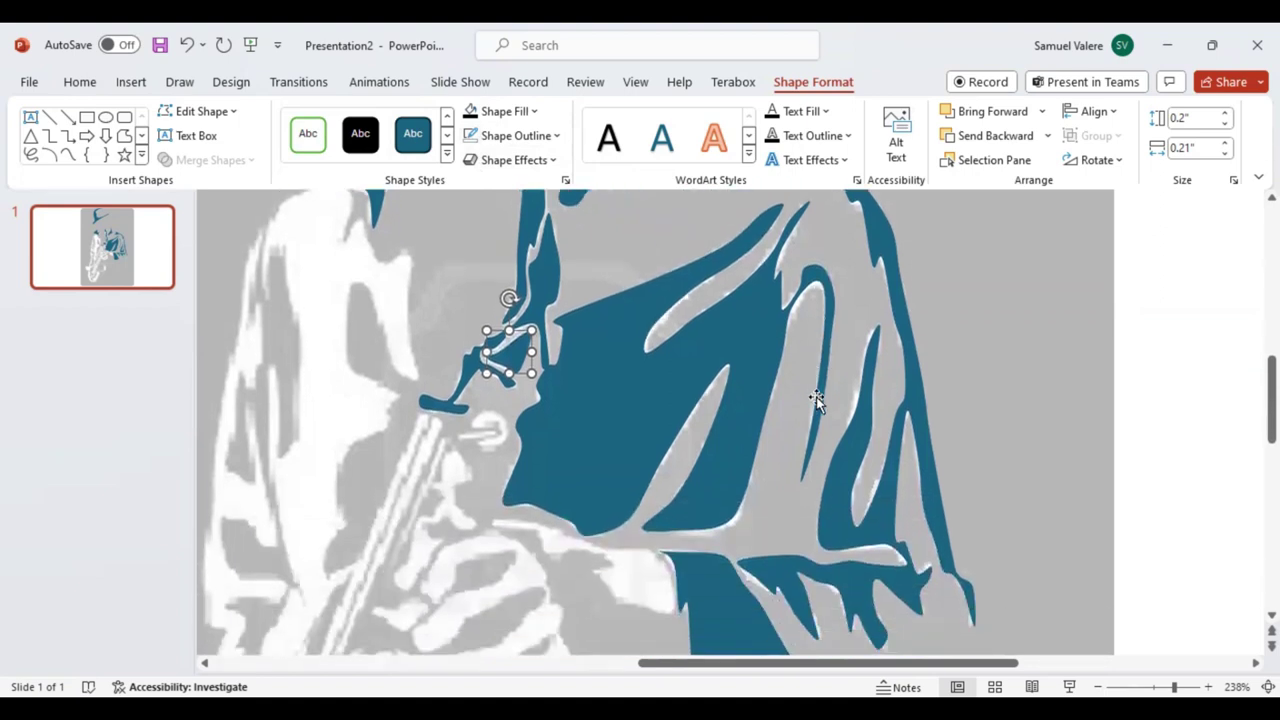
scroll(816, 395, down, 1)
click(67, 155)
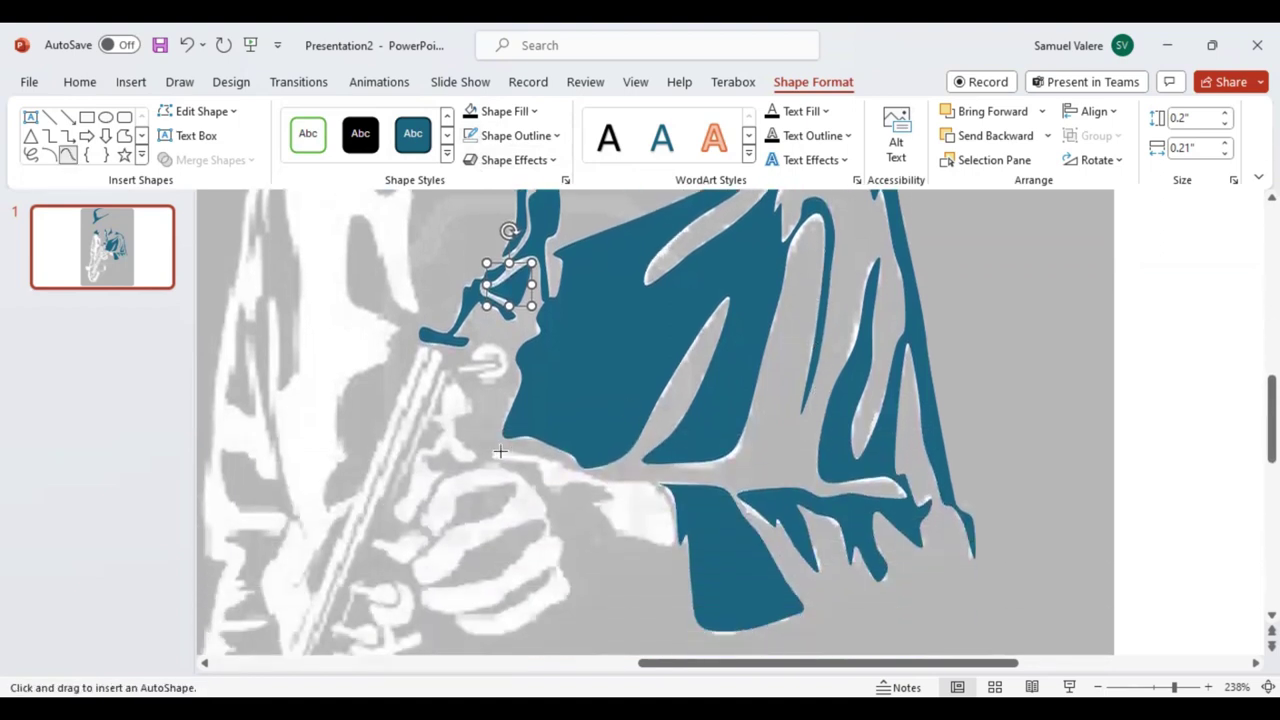
mouse_move(492, 453)
mouse_down()
mouse_move(652, 488)
mouse_move(674, 537)
mouse_move(609, 531)
mouse_move(597, 502)
mouse_up()
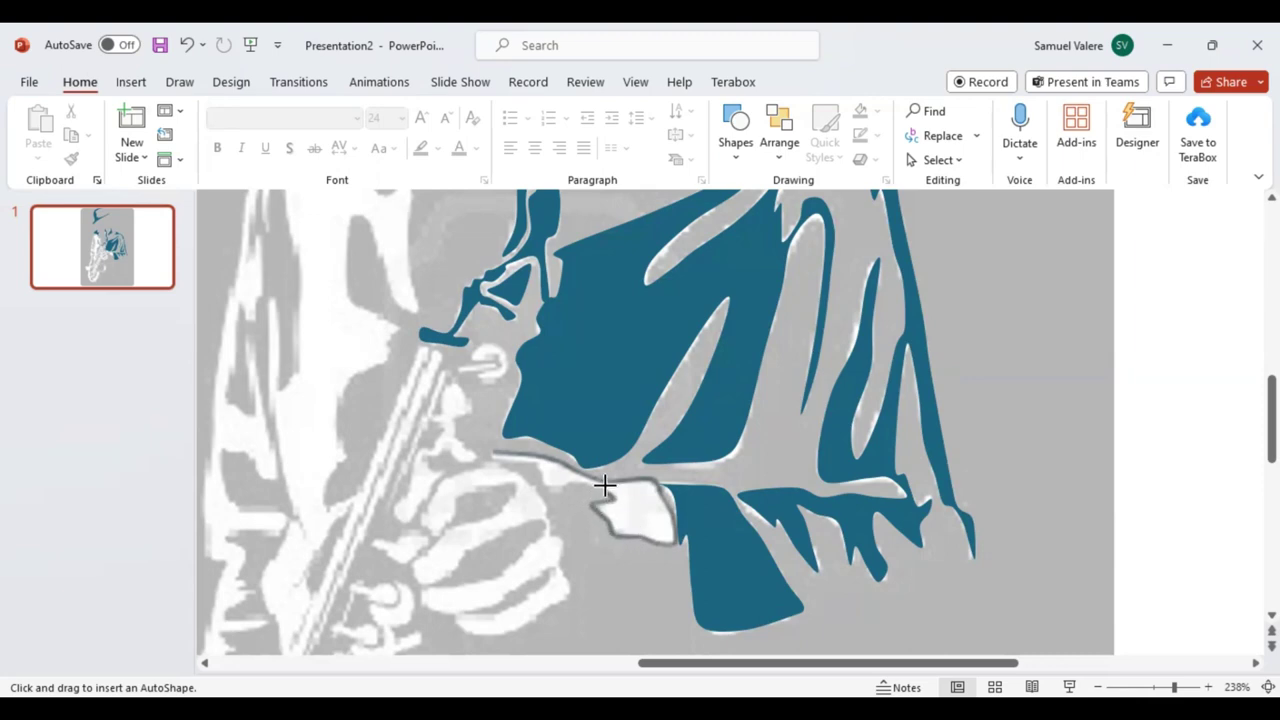
mouse_move(604, 485)
mouse_down()
mouse_move(546, 485)
mouse_move(487, 452)
mouse_up()
click(470, 138)
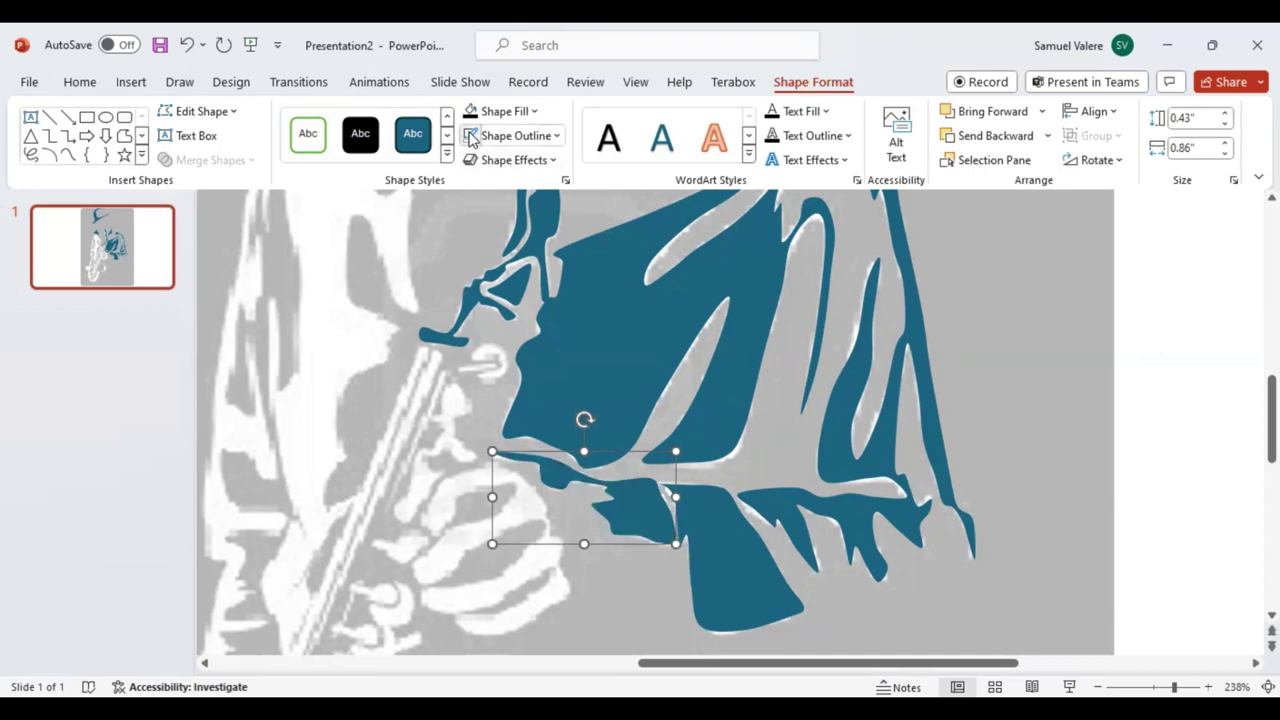
click(67, 155)
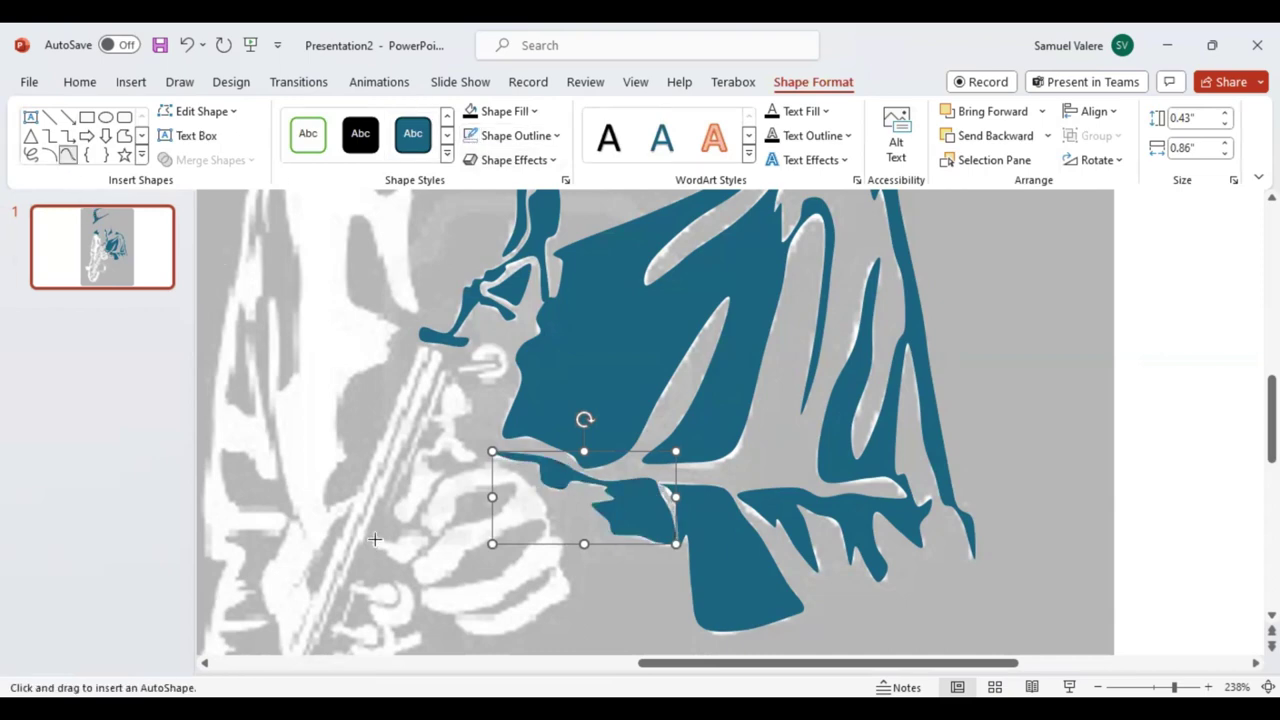
mouse_move(375, 540)
mouse_down()
mouse_move(423, 543)
mouse_move(409, 559)
mouse_move(371, 543)
mouse_up()
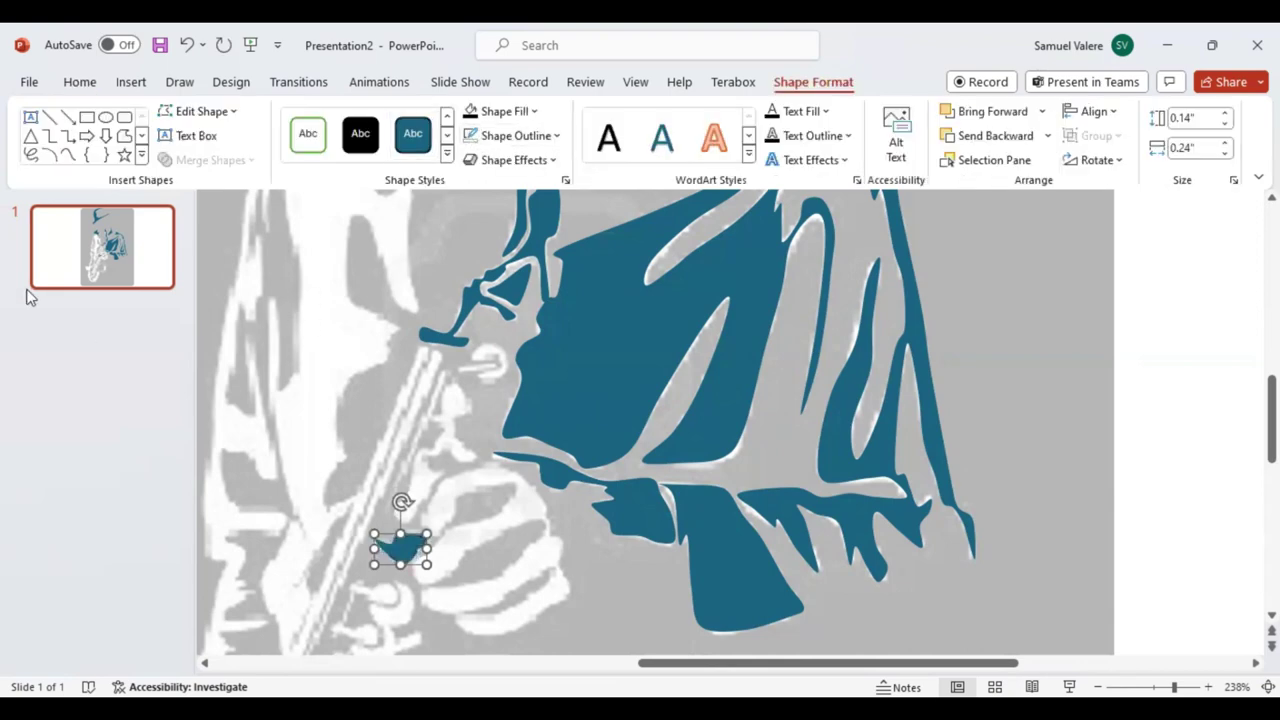
Trace the hand gripping the saxophone as a 0.81 by 0.74-inch freeform with no outline
click(67, 155)
mouse_move(455, 620)
mouse_down()
mouse_move(550, 610)
mouse_move(566, 583)
mouse_move(561, 538)
mouse_move(534, 490)
mouse_move(501, 468)
mouse_move(460, 466)
mouse_move(423, 509)
mouse_up()
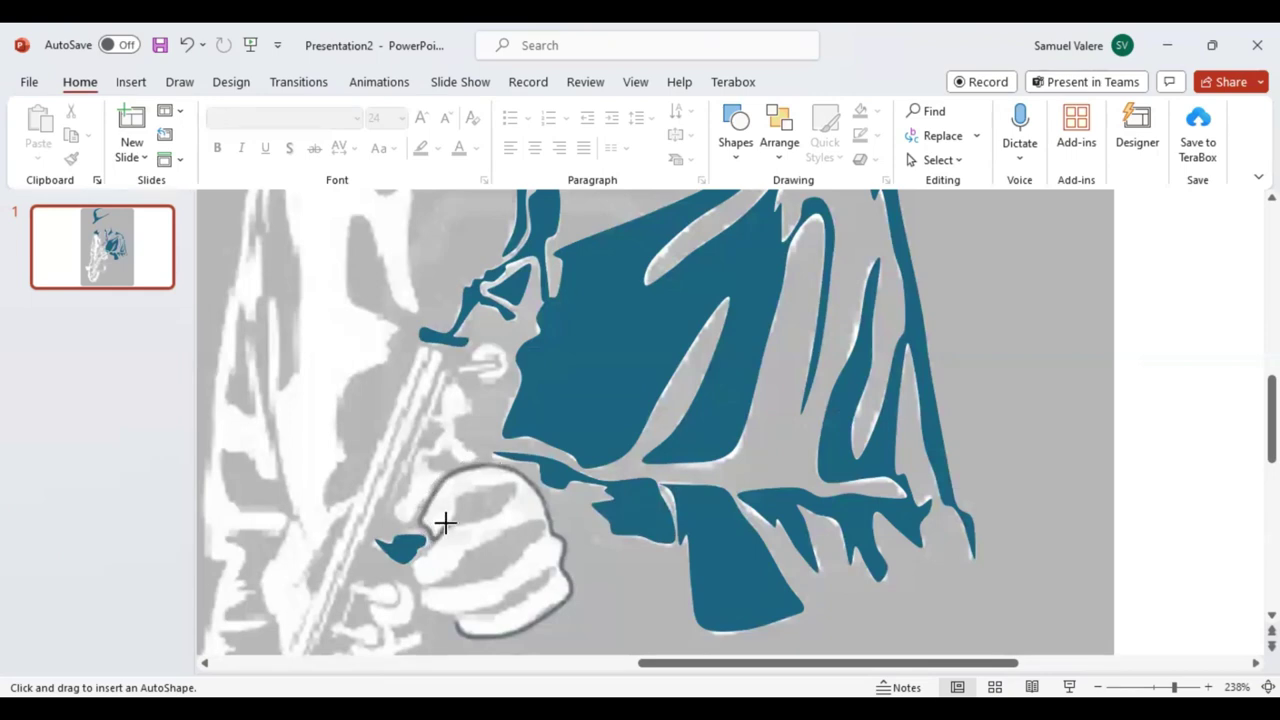
mouse_move(455, 500)
mouse_down()
mouse_move(509, 486)
mouse_move(509, 502)
mouse_move(436, 540)
mouse_move(417, 580)
mouse_move(494, 534)
mouse_move(543, 528)
mouse_move(494, 576)
mouse_move(418, 592)
mouse_move(494, 603)
mouse_move(539, 573)
mouse_move(549, 580)
mouse_move(488, 614)
mouse_move(443, 614)
mouse_move(481, 617)
mouse_up()
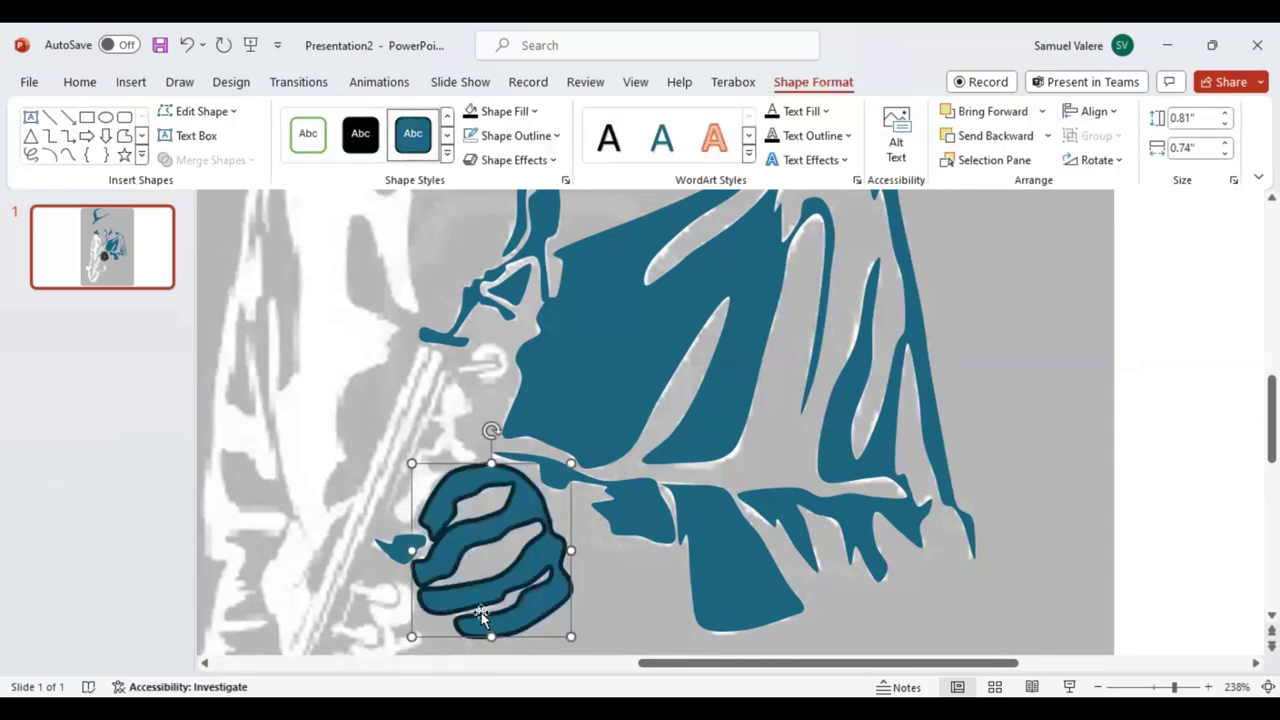
click(468, 139)
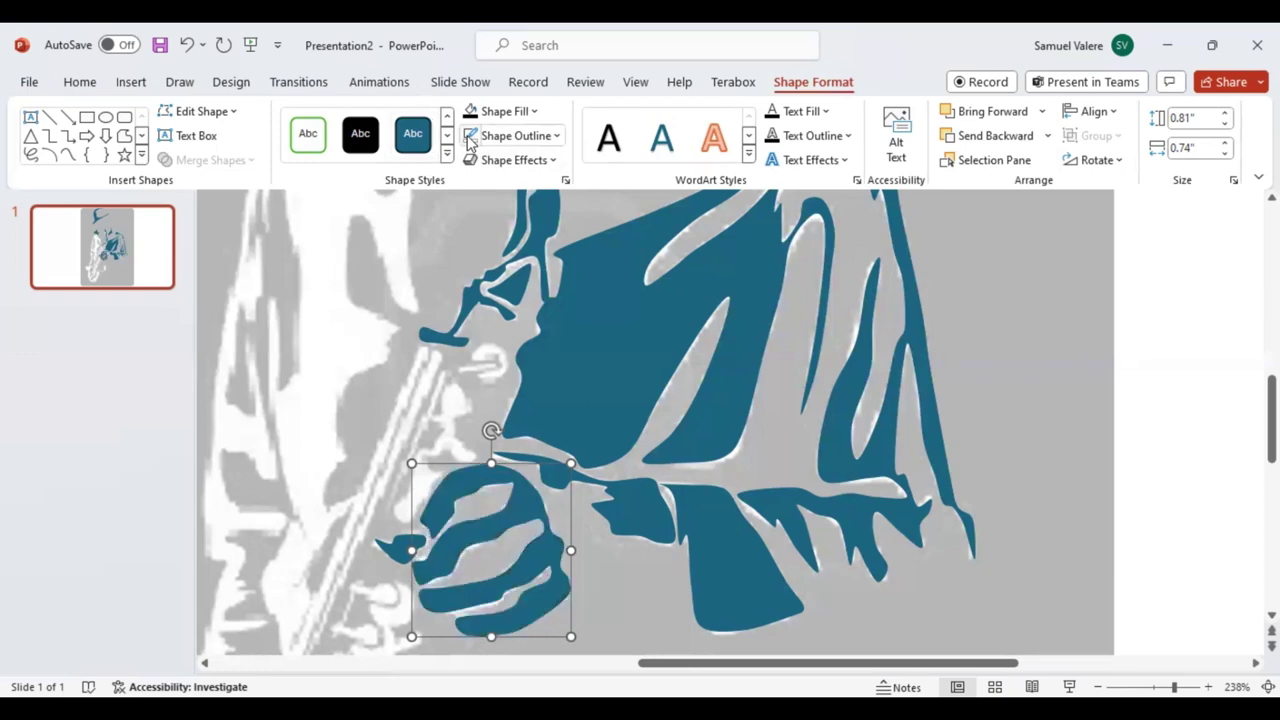
click(69, 155)
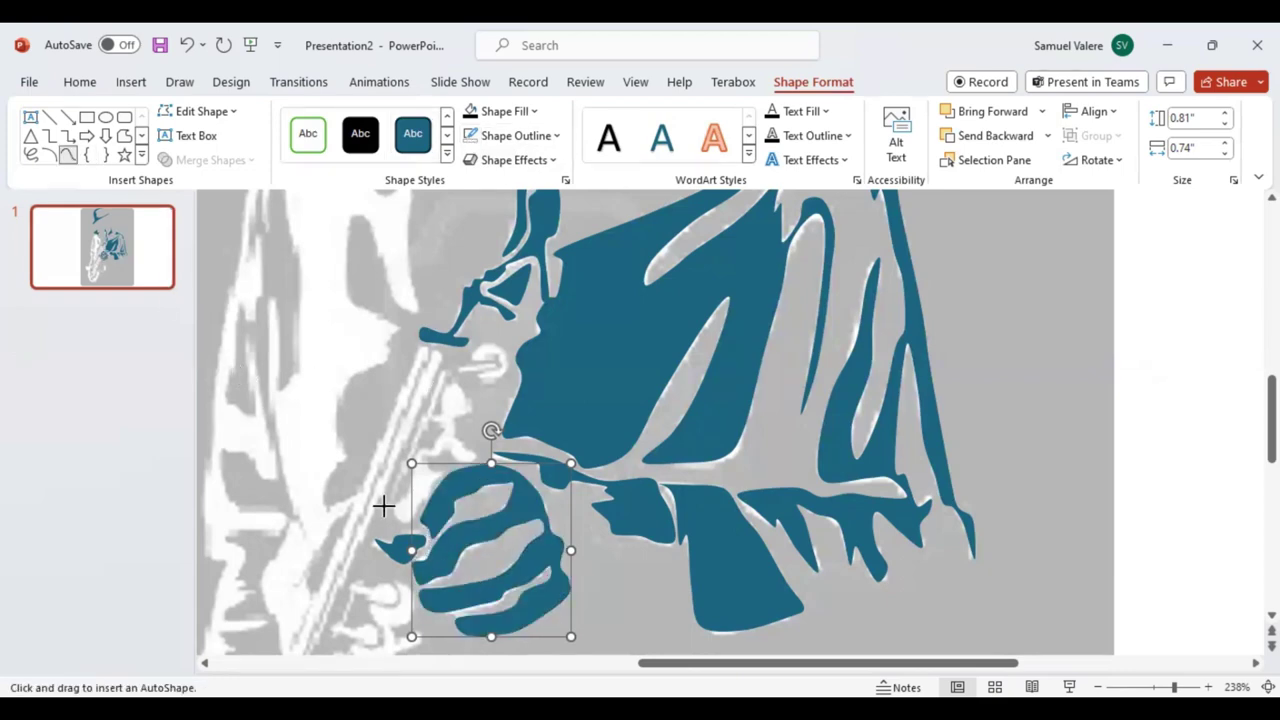
Trace the saxophone neck and keys just above the gripping hand as a 0.73 by 0.42-inch freeform
mouse_move(384, 505)
mouse_down()
mouse_move(437, 371)
mouse_move(440, 402)
mouse_move(460, 398)
mouse_move(450, 407)
mouse_move(471, 452)
mouse_move(432, 456)
mouse_up()
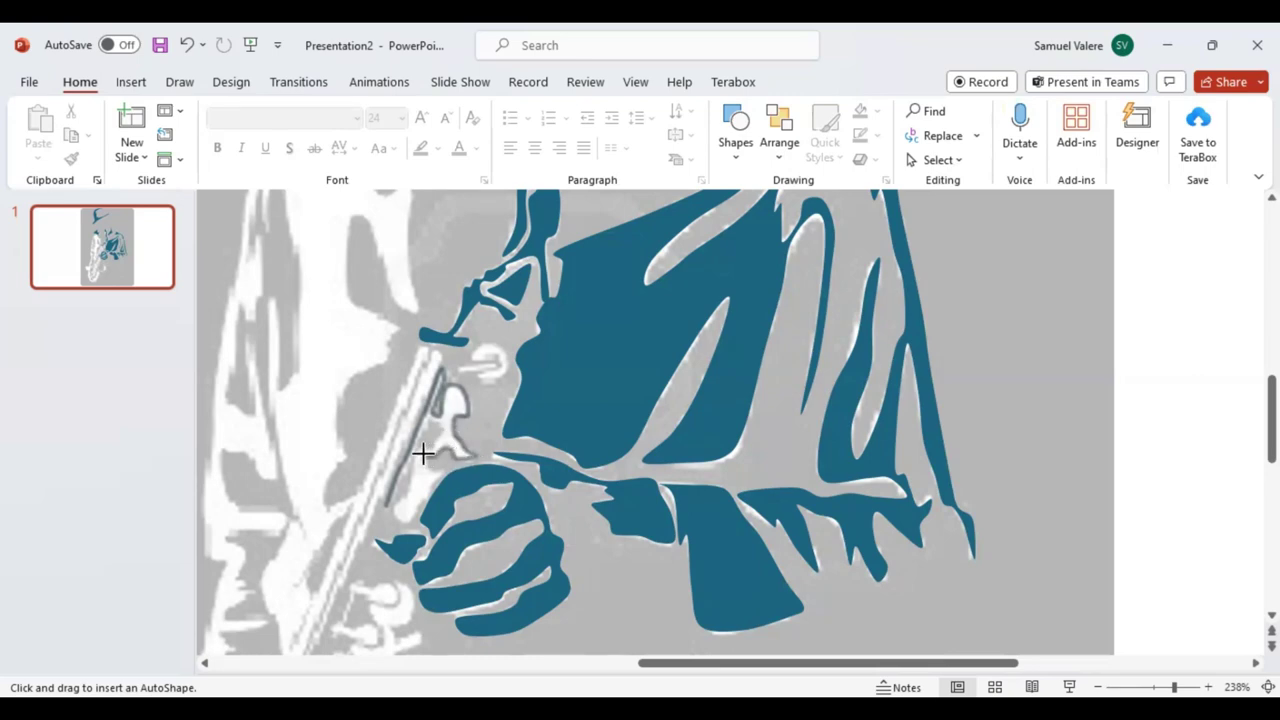
drag(440, 467, 428, 483)
drag(418, 497, 392, 508)
drag(395, 487, 389, 509)
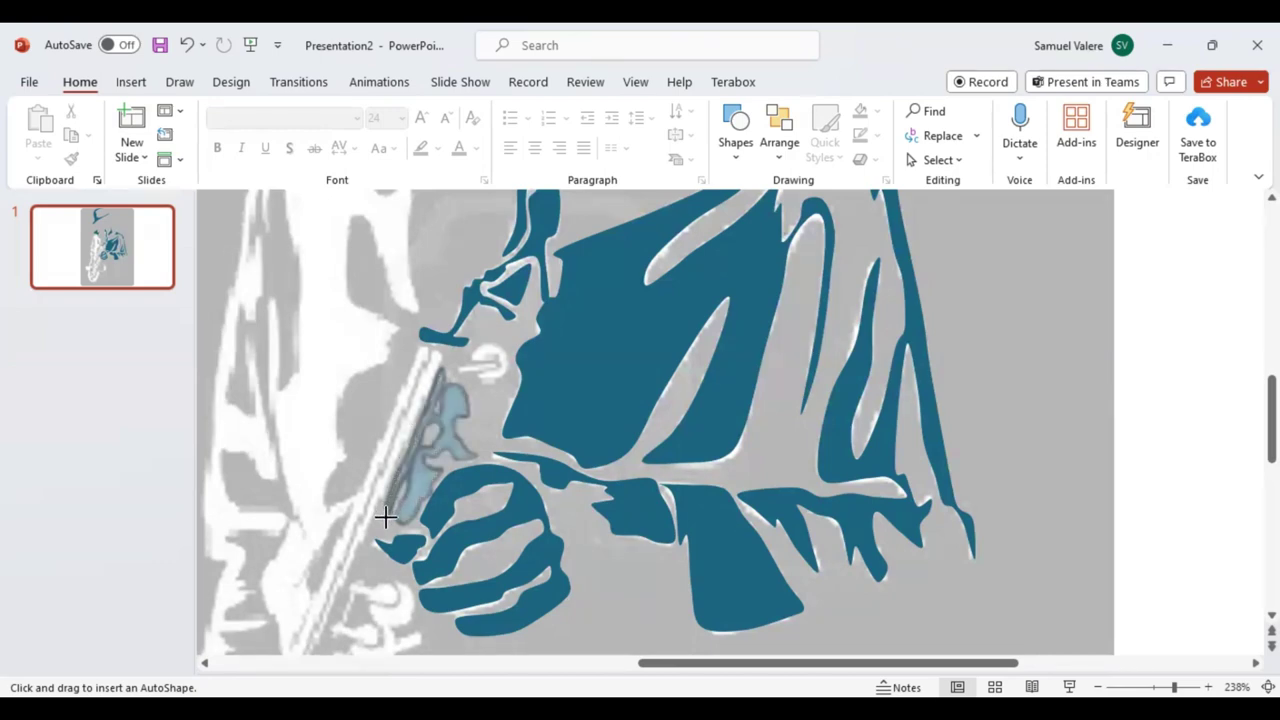
click(385, 516)
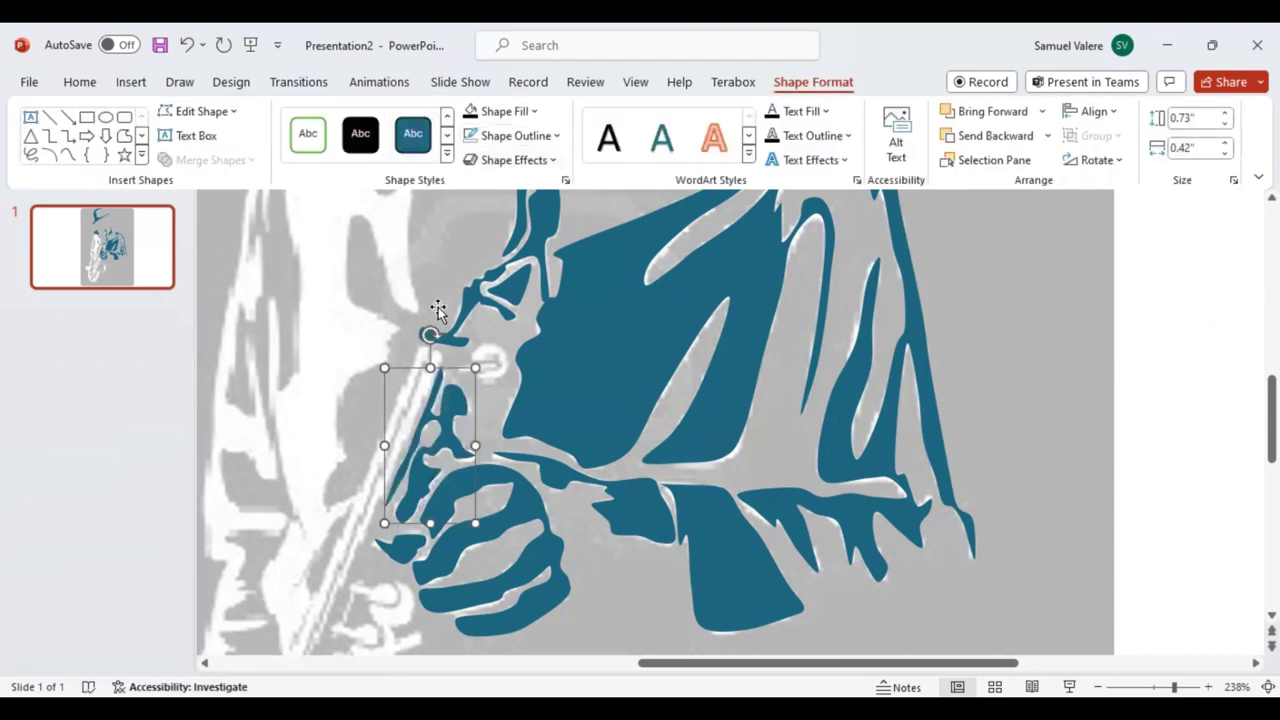
Lower on the slide, trace the saxophone's bell rim and neighbouring keys as a 1.06 by 1.4-inch freeform
scroll(576, 392, down, 1)
scroll(582, 382, down, 2)
scroll(582, 382, down, 2)
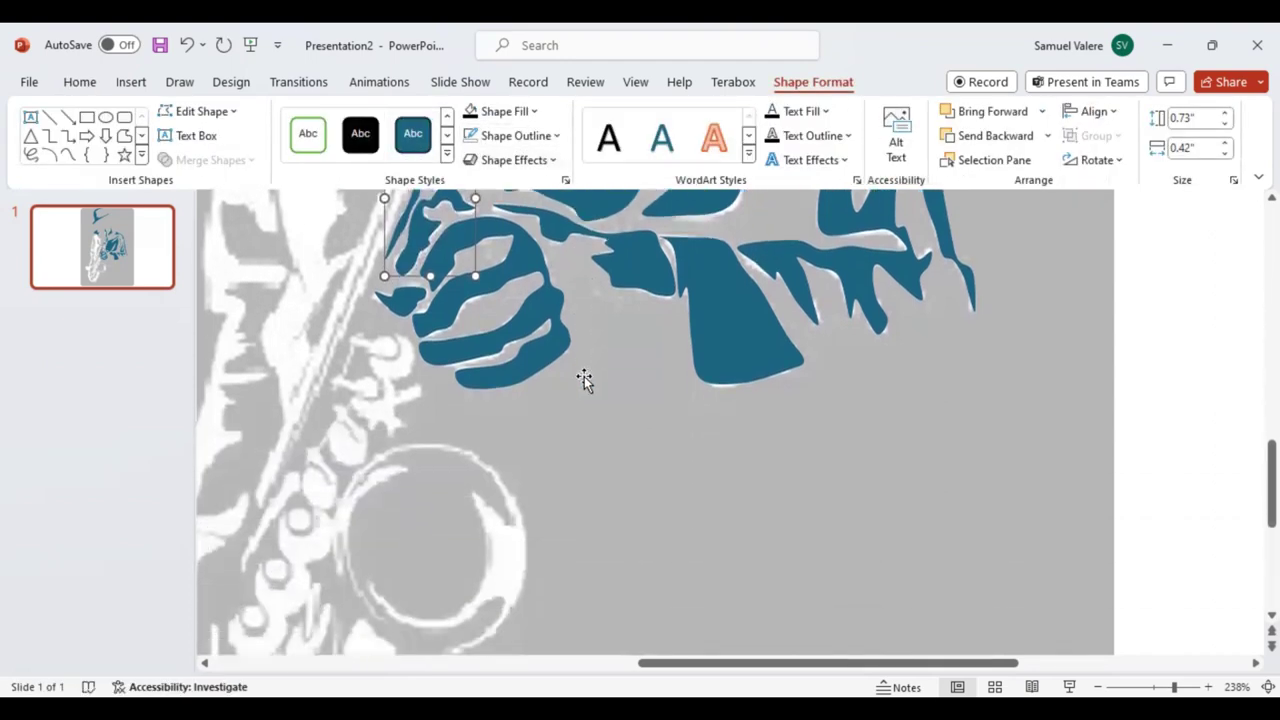
scroll(584, 378, down, 1)
scroll(587, 371, down, 1)
scroll(588, 368, down, 1)
scroll(590, 363, down, 1)
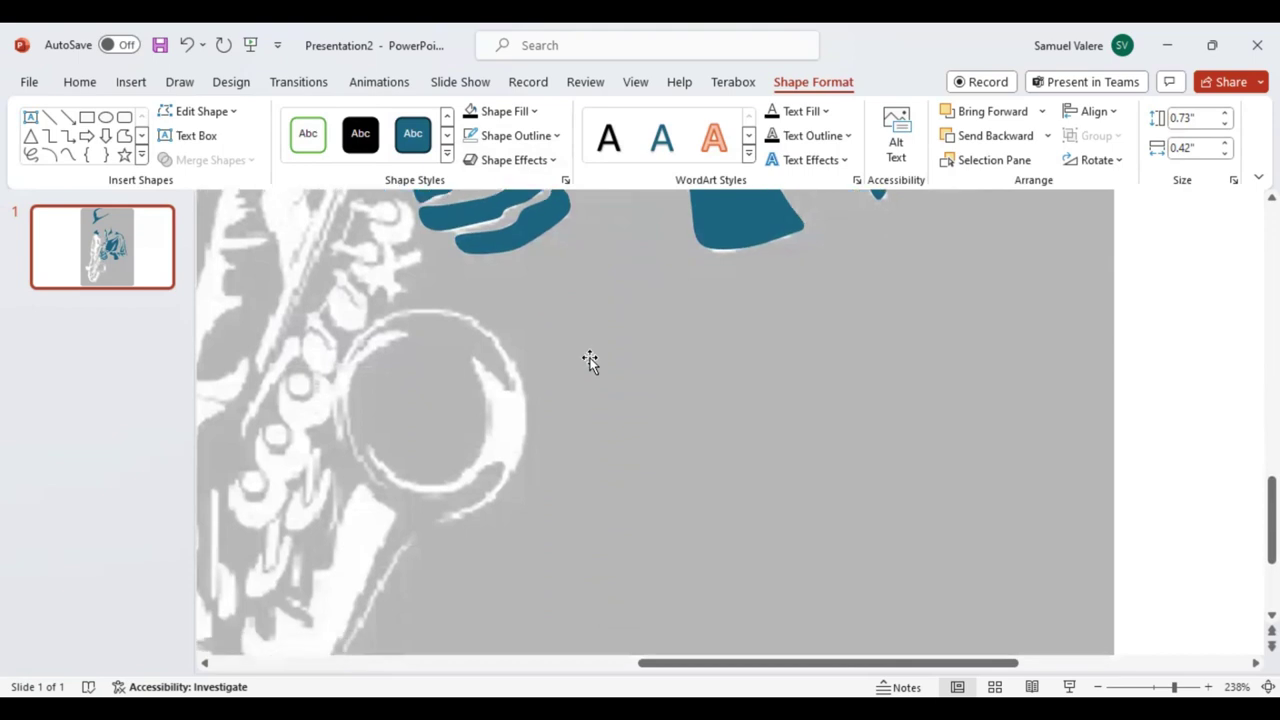
scroll(590, 362, down, 1)
click(67, 155)
click(438, 478)
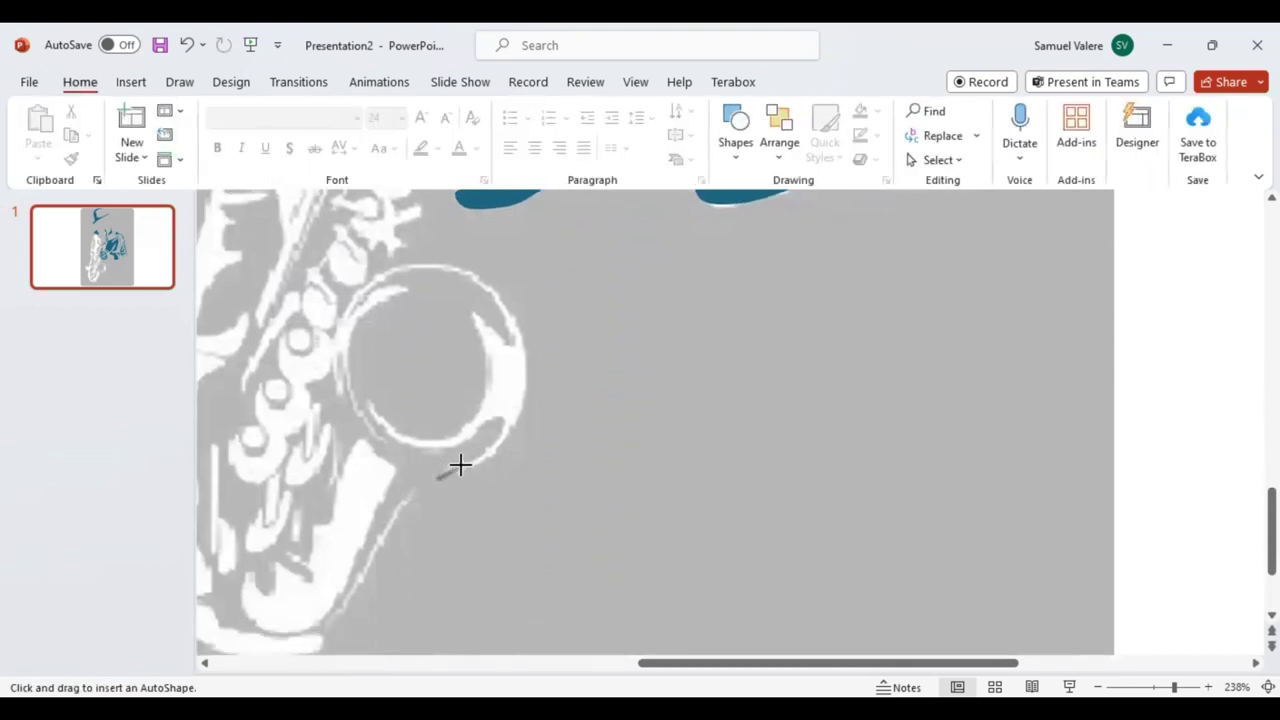
mouse_move(460, 463)
mouse_down()
mouse_move(460, 443)
mouse_move(397, 440)
mouse_move(369, 420)
mouse_move(363, 394)
mouse_move(394, 429)
mouse_move(463, 429)
mouse_move(486, 377)
mouse_move(471, 317)
mouse_move(496, 339)
mouse_move(506, 323)
mouse_move(491, 289)
mouse_move(413, 269)
mouse_move(369, 277)
mouse_move(348, 311)
mouse_move(406, 291)
mouse_move(349, 309)
mouse_move(349, 373)
mouse_move(386, 443)
mouse_move(366, 431)
mouse_move(345, 378)
mouse_move(340, 400)
mouse_move(329, 353)
mouse_move(312, 379)
mouse_move(310, 448)
mouse_move(306, 423)
mouse_move(250, 478)
mouse_move(228, 444)
mouse_move(267, 436)
mouse_move(254, 386)
mouse_move(266, 407)
mouse_move(284, 406)
mouse_move(278, 338)
mouse_move(289, 349)
mouse_move(326, 337)
mouse_move(345, 300)
mouse_move(397, 260)
mouse_move(442, 260)
mouse_move(491, 289)
mouse_move(514, 317)
mouse_move(526, 394)
mouse_move(496, 451)
mouse_move(434, 489)
mouse_up()
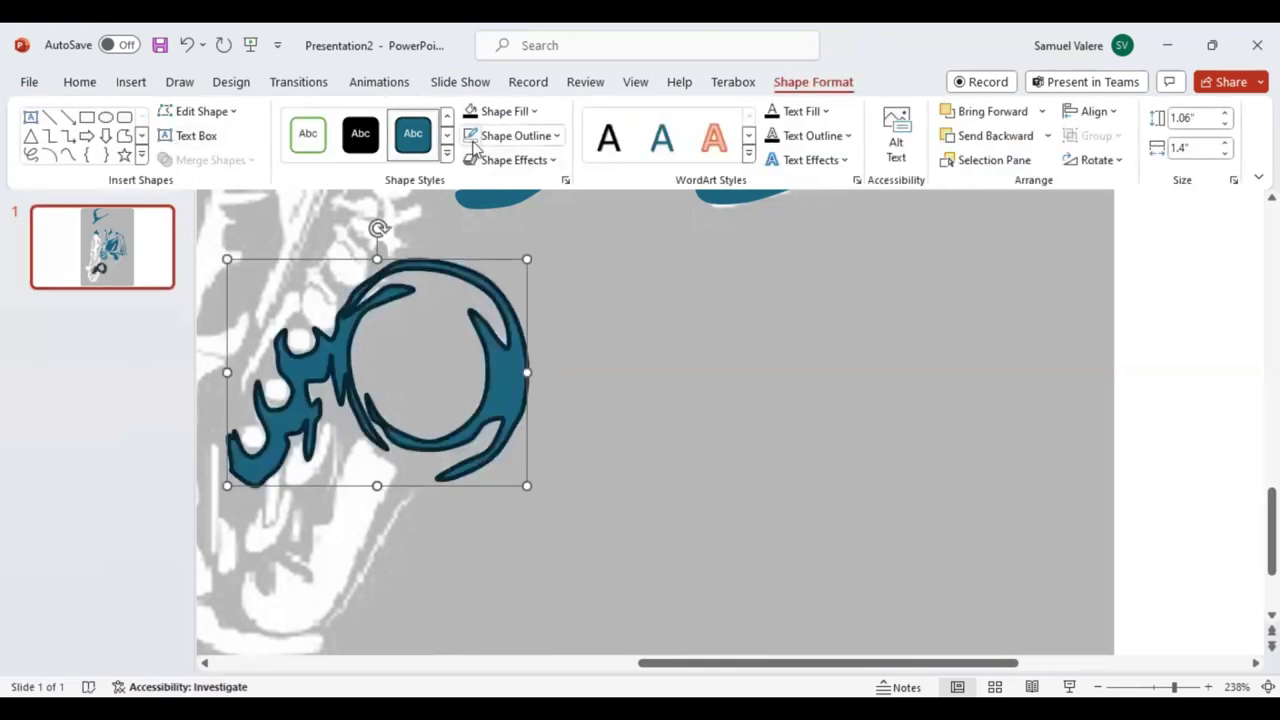
Trace a thin freeform along the saxophone's lower edge below the bell
click(67, 155)
drag(420, 492, 348, 608)
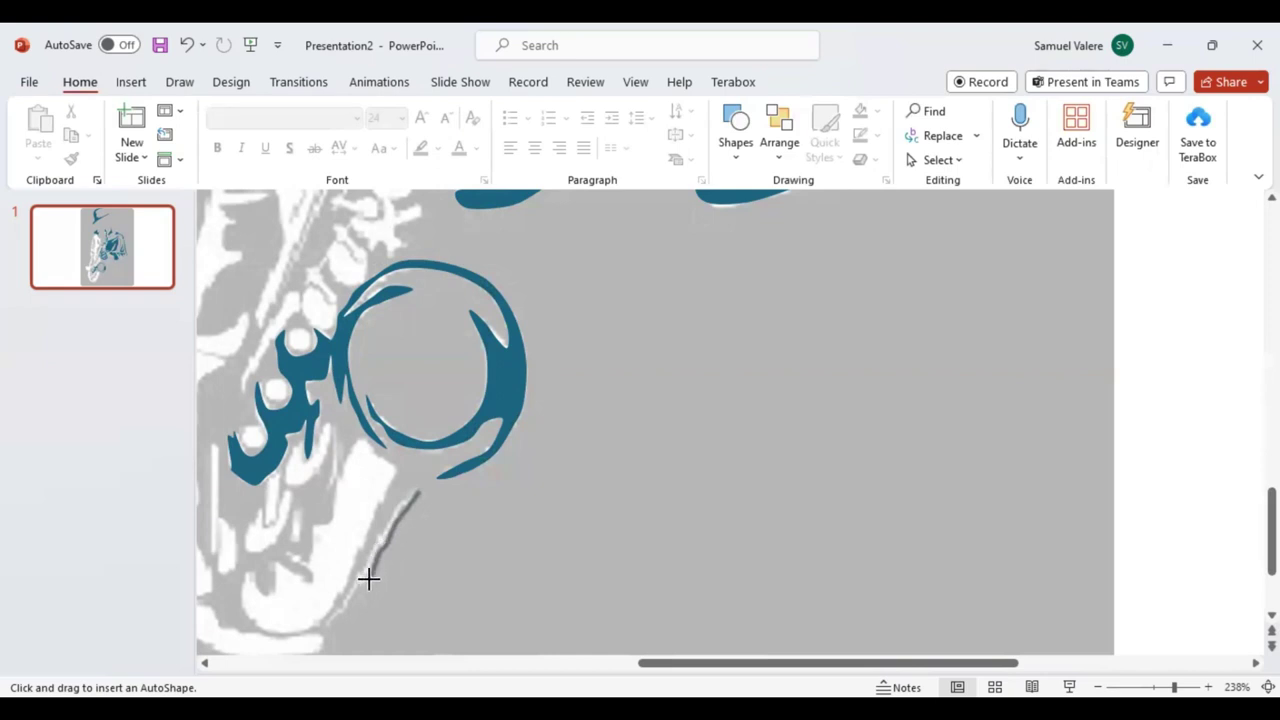
mouse_move(338, 617)
mouse_down()
mouse_move(323, 627)
mouse_move(420, 482)
mouse_up()
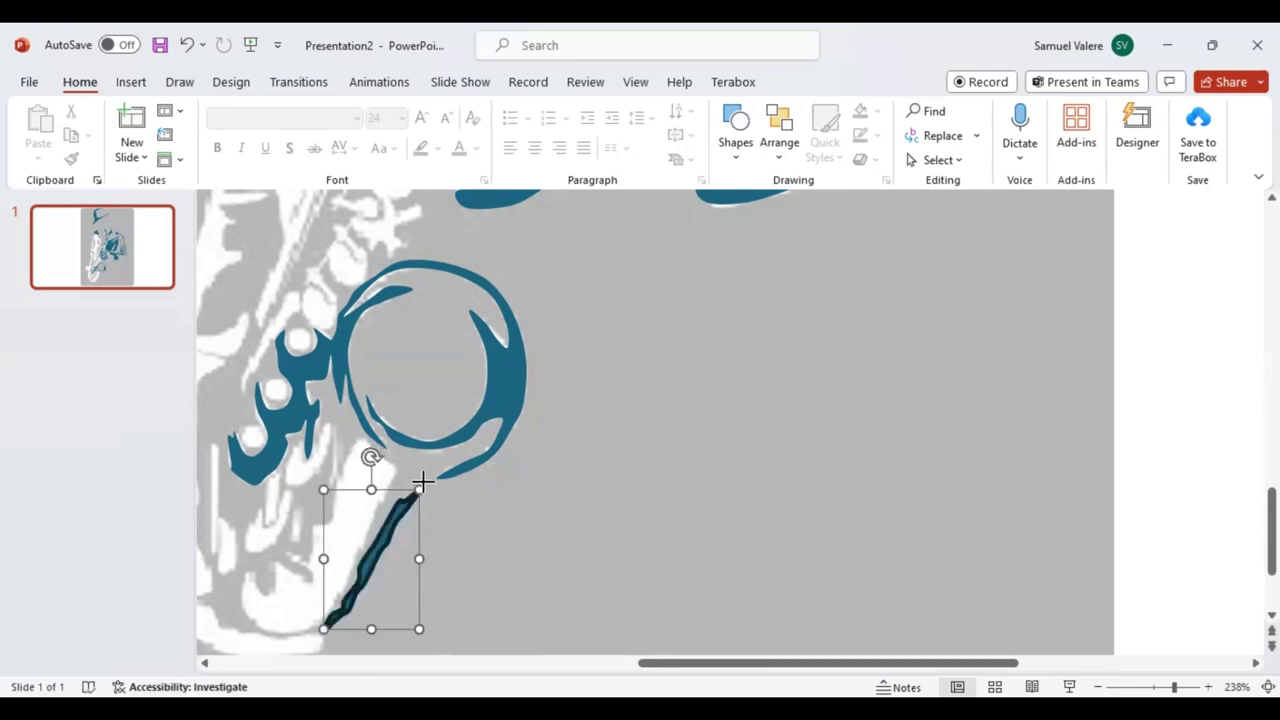
click(413, 133)
Trace the saxophone's lower body section, a small key loop, and a small piece beneath the keys
click(67, 155)
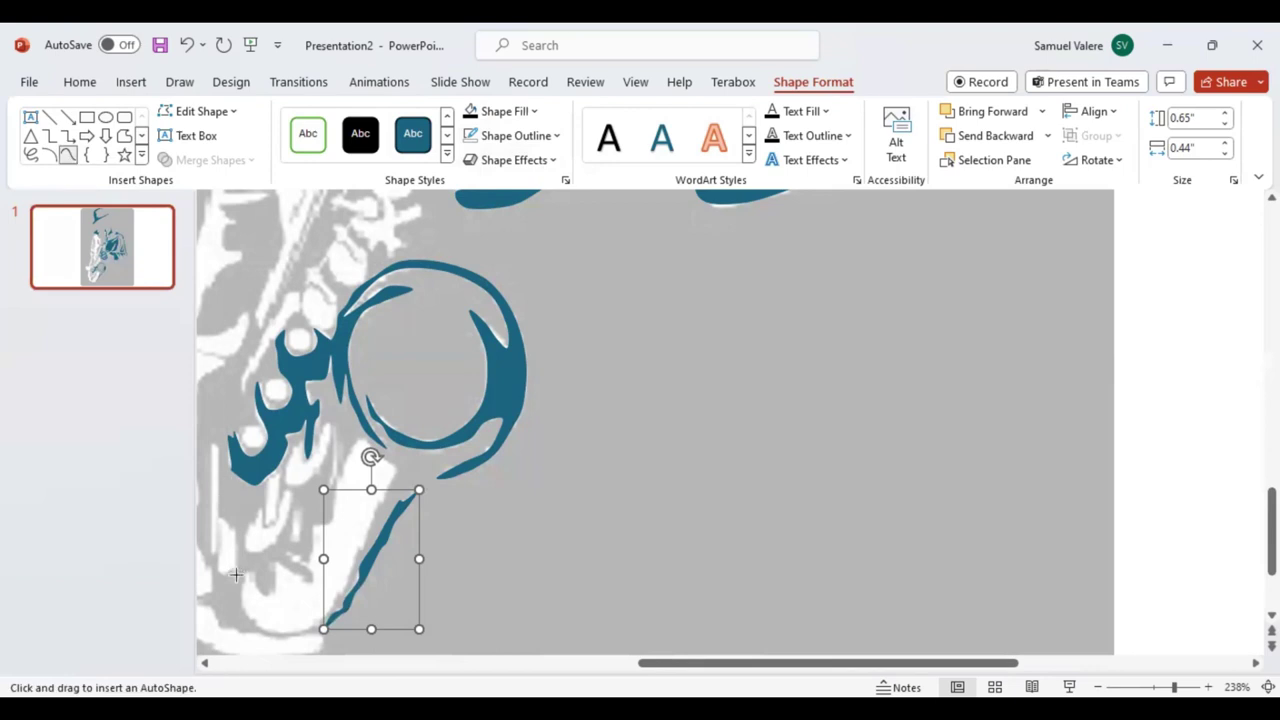
mouse_move(247, 567)
mouse_down()
mouse_move(254, 586)
mouse_move(271, 586)
mouse_move(270, 560)
mouse_move(309, 580)
mouse_move(280, 551)
mouse_move(297, 558)
mouse_move(306, 529)
mouse_move(329, 517)
mouse_move(331, 423)
mouse_move(337, 466)
mouse_move(346, 436)
mouse_move(391, 463)
mouse_move(366, 540)
mouse_move(306, 626)
mouse_move(249, 617)
mouse_move(246, 551)
mouse_up()
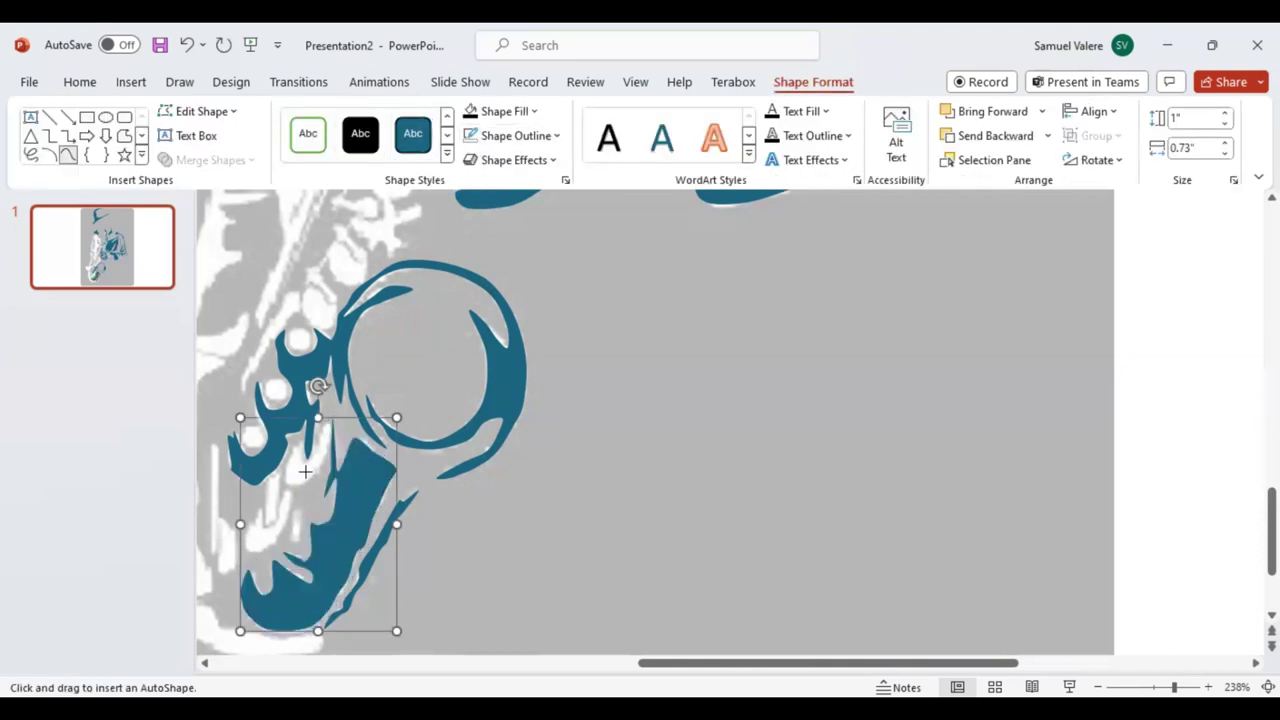
key(Escape)
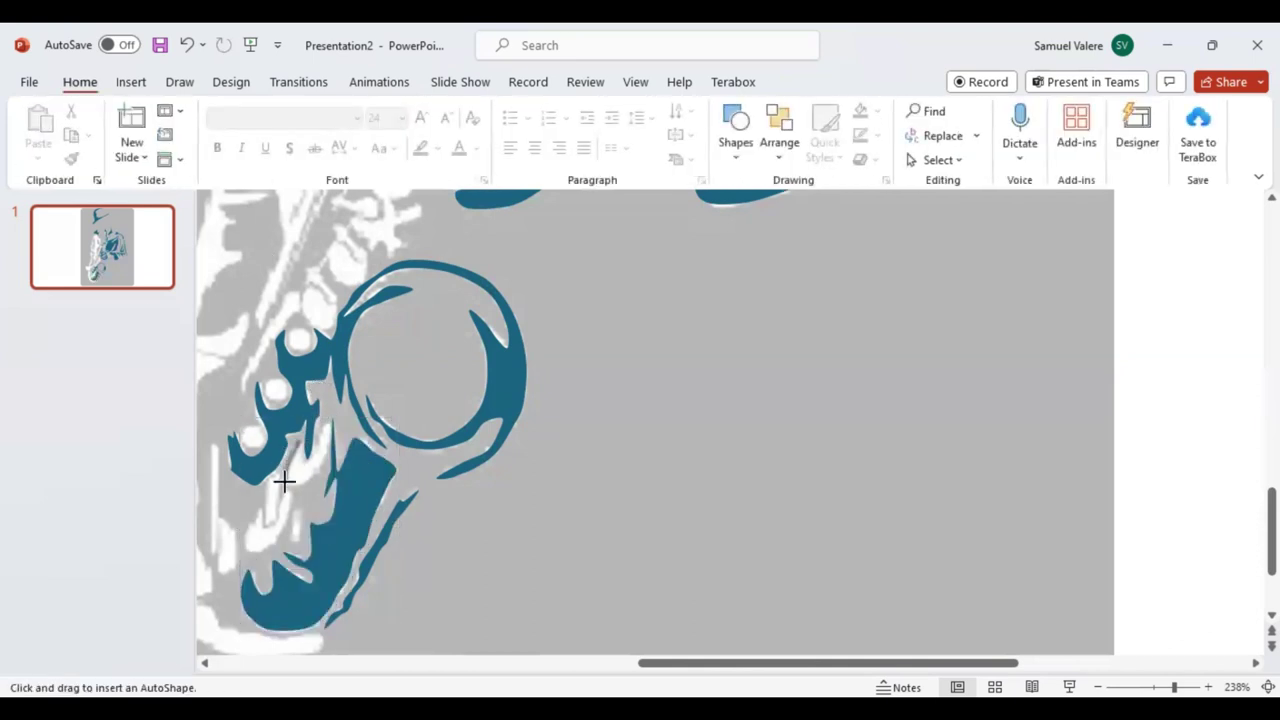
mouse_move(289, 484)
mouse_down()
mouse_move(321, 460)
mouse_move(318, 440)
mouse_move(308, 458)
mouse_move(300, 448)
mouse_up()
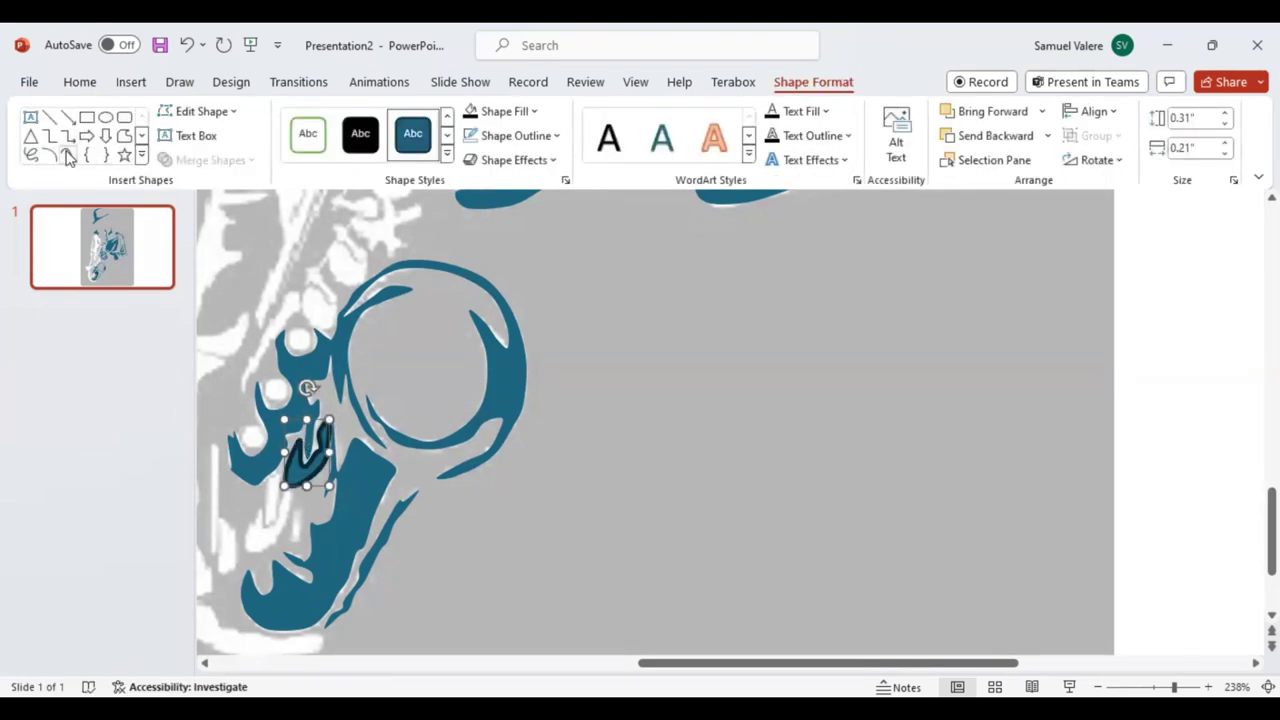
mouse_move(289, 524)
mouse_down()
mouse_move(294, 536)
mouse_move(290, 503)
mouse_up()
click(302, 445)
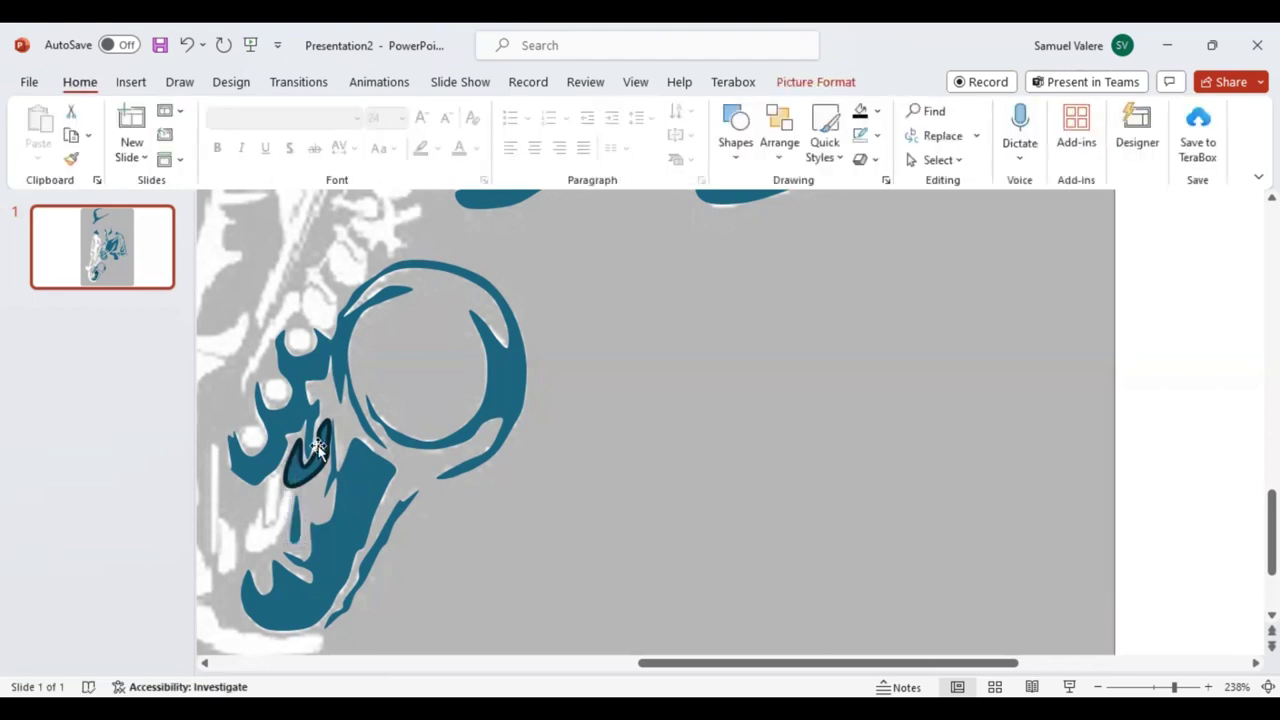
click(67, 155)
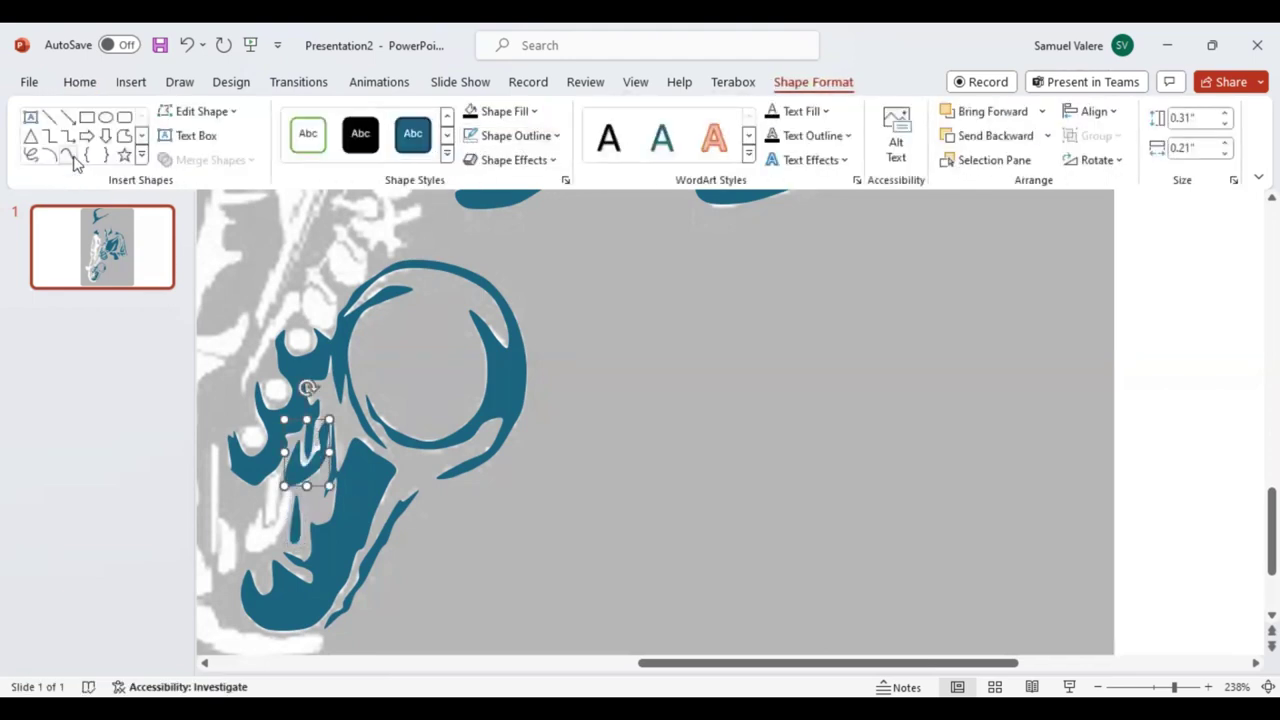
mouse_move(267, 477)
mouse_down()
mouse_move(247, 543)
mouse_move(291, 489)
mouse_up()
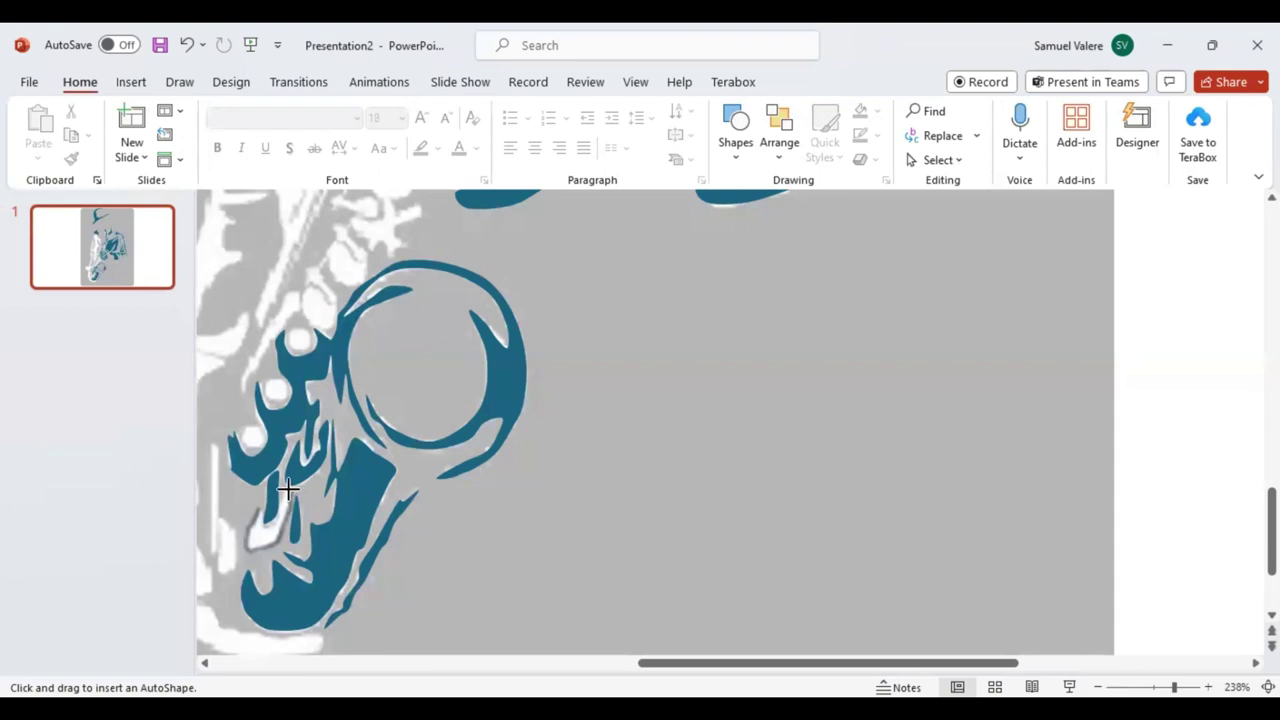
mouse_move(281, 492)
mouse_down()
mouse_move(270, 525)
mouse_move(257, 507)
mouse_up()
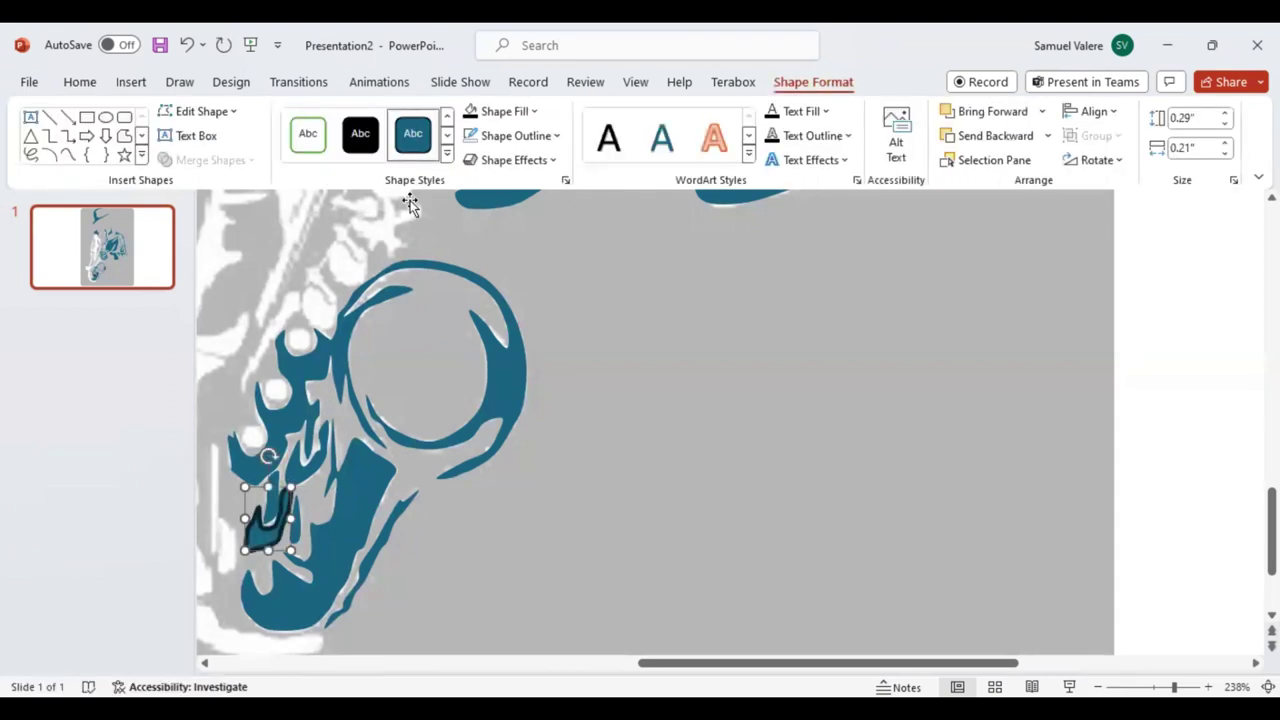
Draw a closed Curve shape along the saxophone's left edge
click(67, 155)
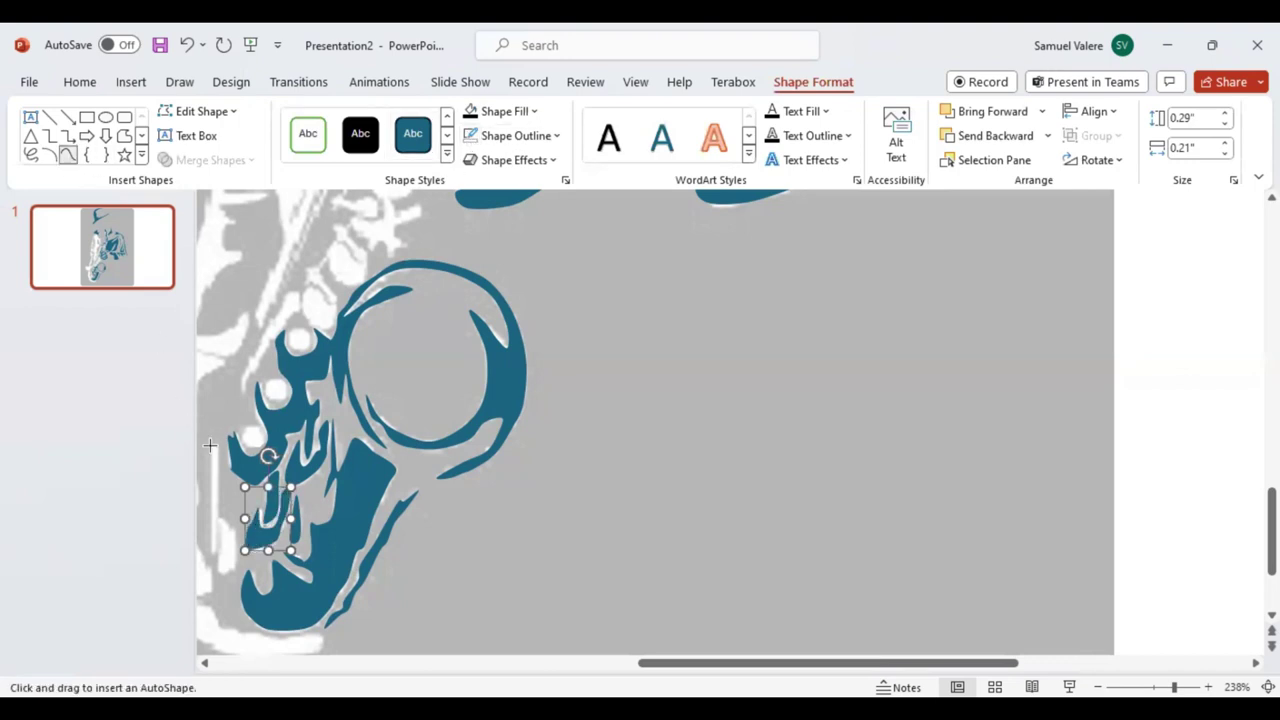
click(210, 443)
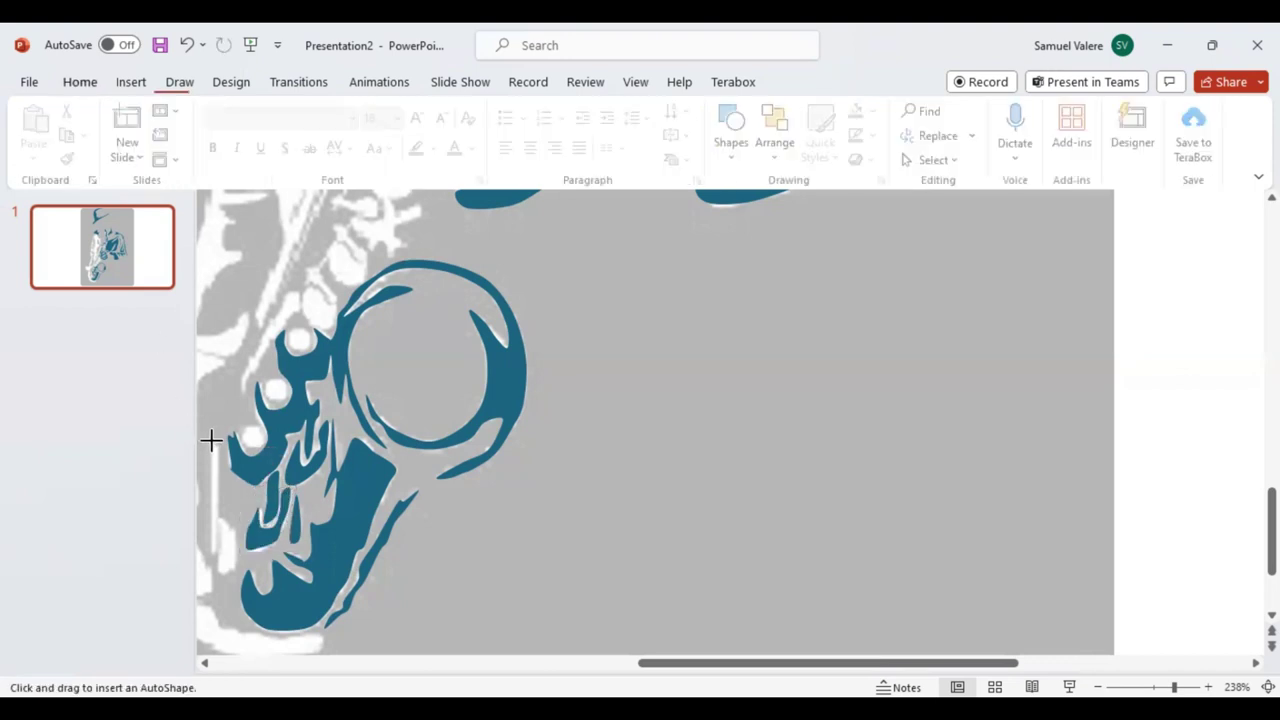
click(209, 557)
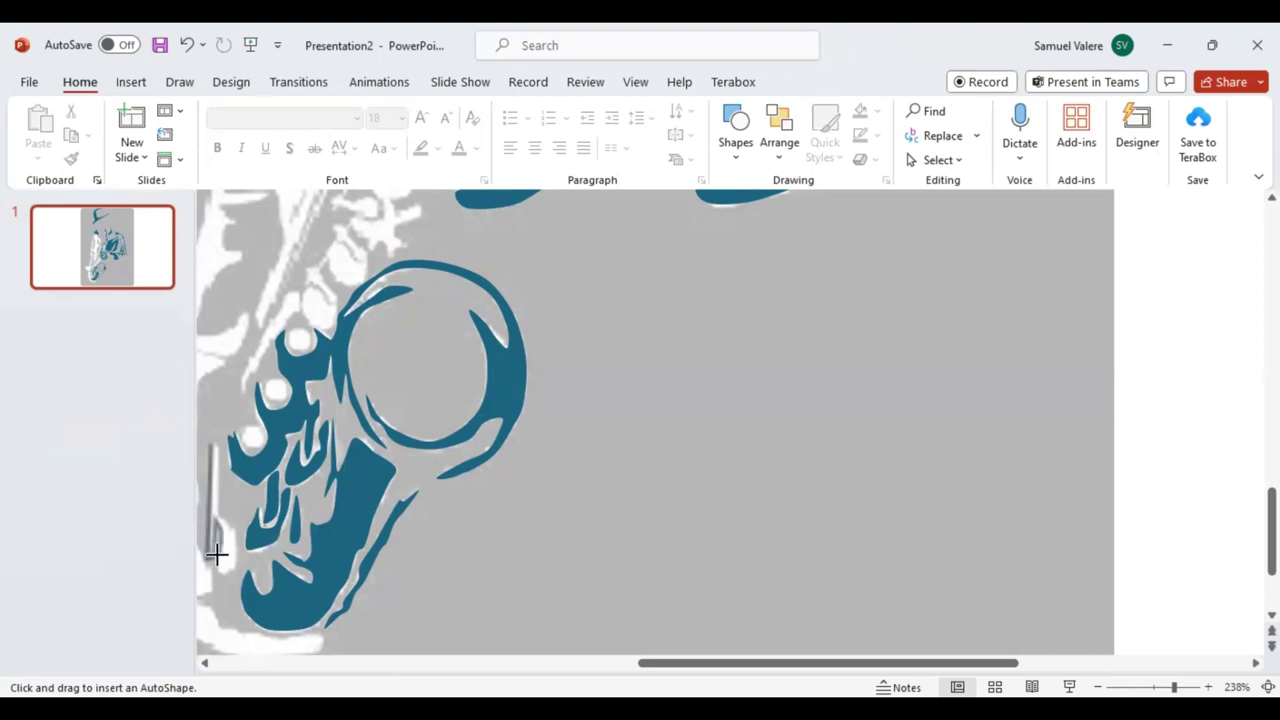
click(219, 575)
click(232, 527)
click(218, 441)
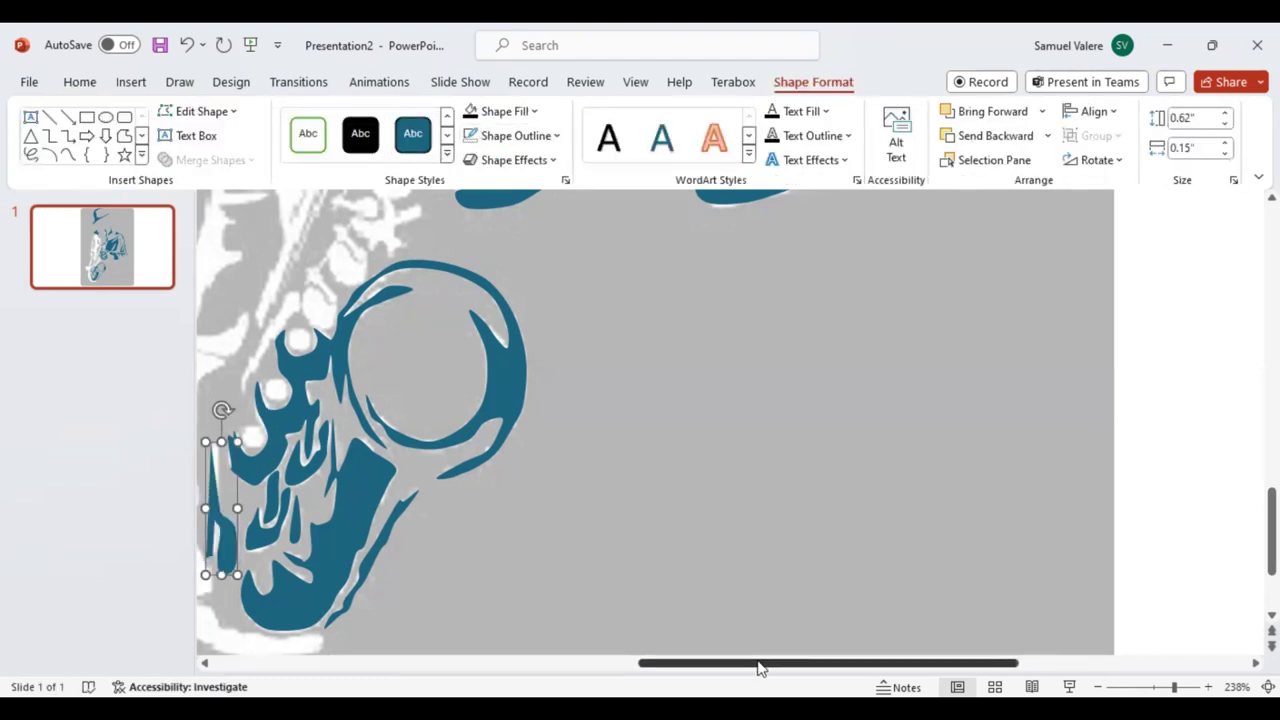
drag(760, 664, 716, 668)
Trace the curved bottom edge and the white patch left of the saxophone, then draw a small oval key
click(67, 155)
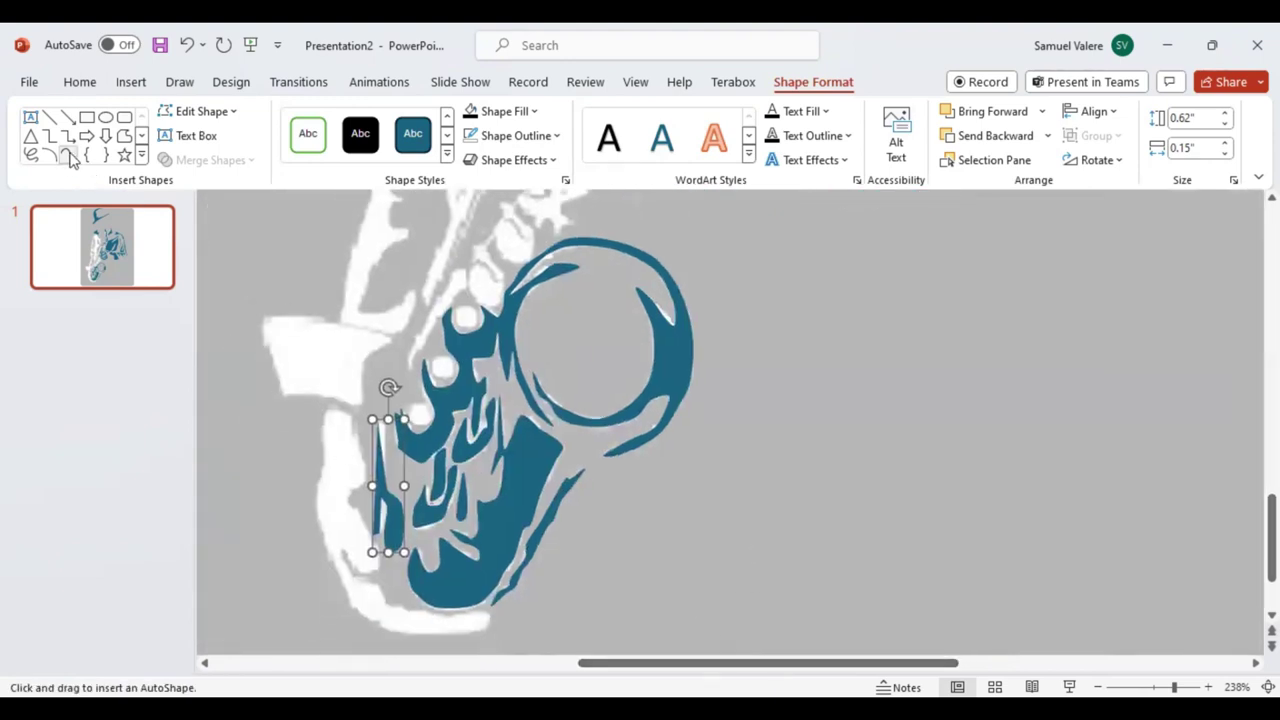
mouse_move(485, 634)
mouse_down()
mouse_move(345, 597)
mouse_move(306, 514)
mouse_move(323, 409)
mouse_move(346, 409)
mouse_move(359, 482)
mouse_move(349, 489)
mouse_move(378, 541)
mouse_move(375, 566)
mouse_move(340, 549)
mouse_move(343, 563)
mouse_move(406, 611)
mouse_move(476, 613)
mouse_move(486, 634)
mouse_move(505, 634)
mouse_up()
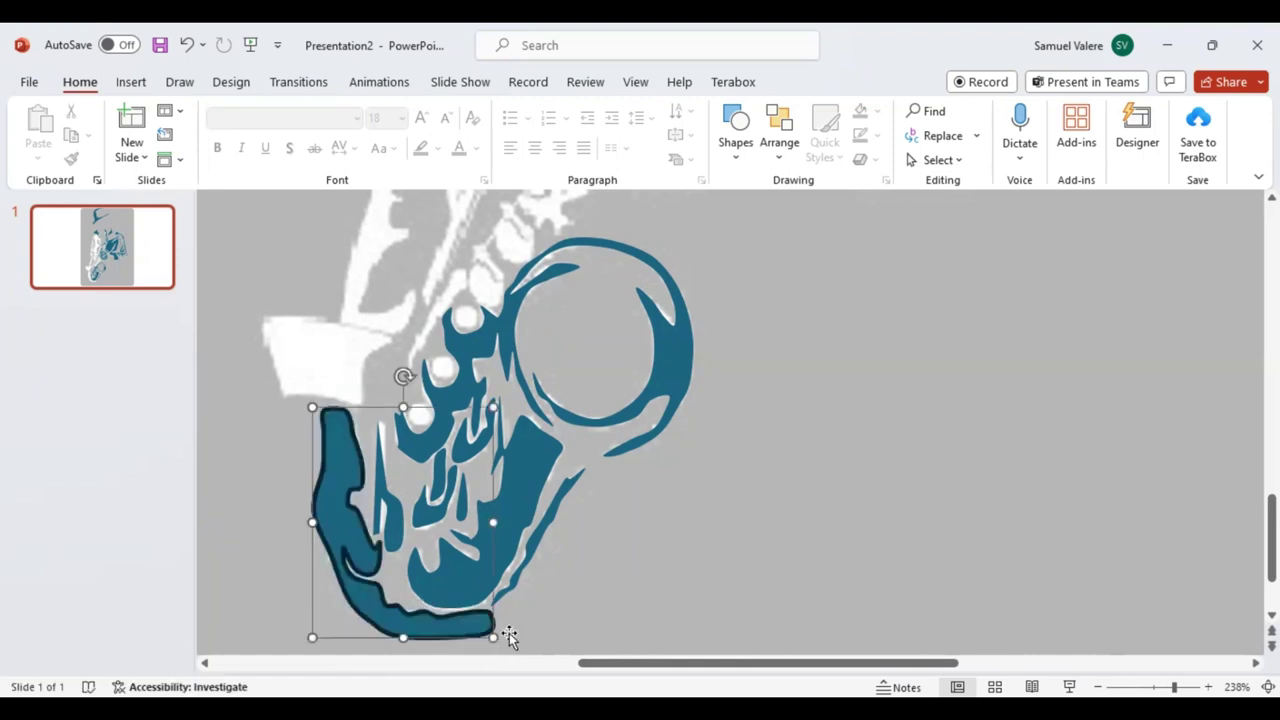
scroll(666, 591, up, 1)
scroll(666, 591, up, 2)
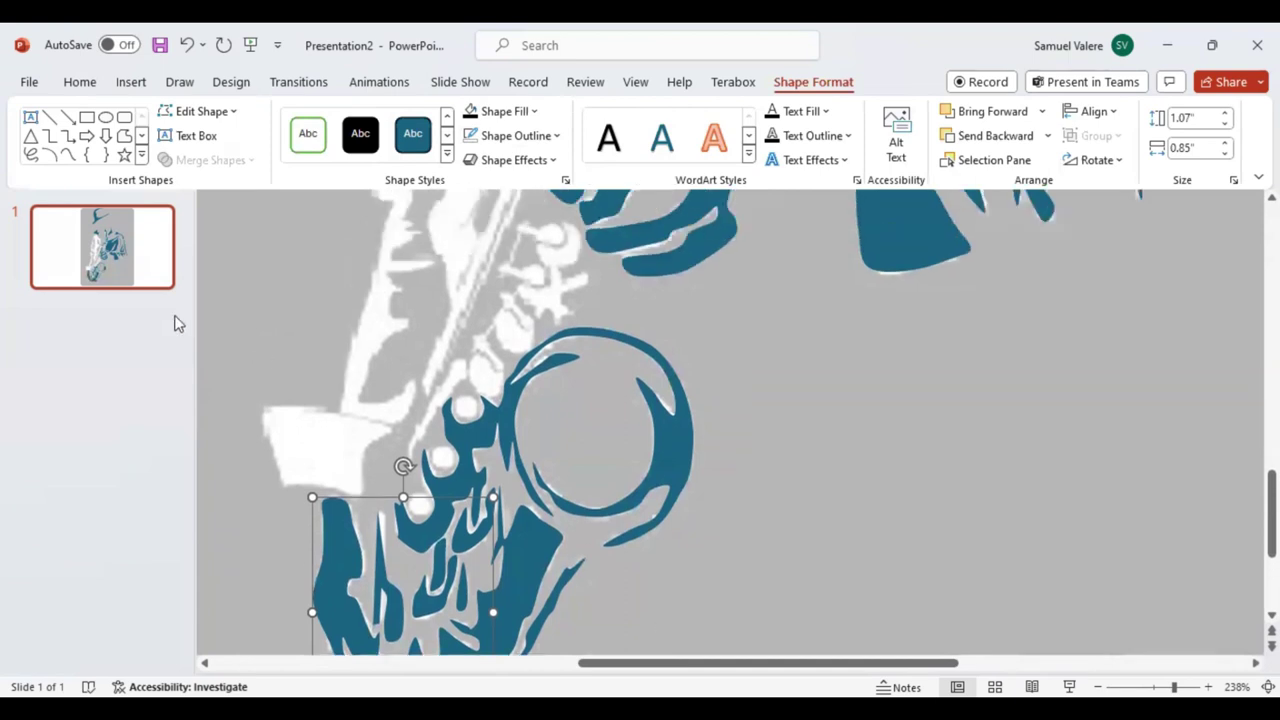
click(67, 155)
mouse_move(260, 413)
mouse_down()
mouse_move(291, 486)
mouse_move(354, 489)
mouse_move(360, 451)
mouse_move(385, 431)
mouse_move(254, 403)
mouse_up()
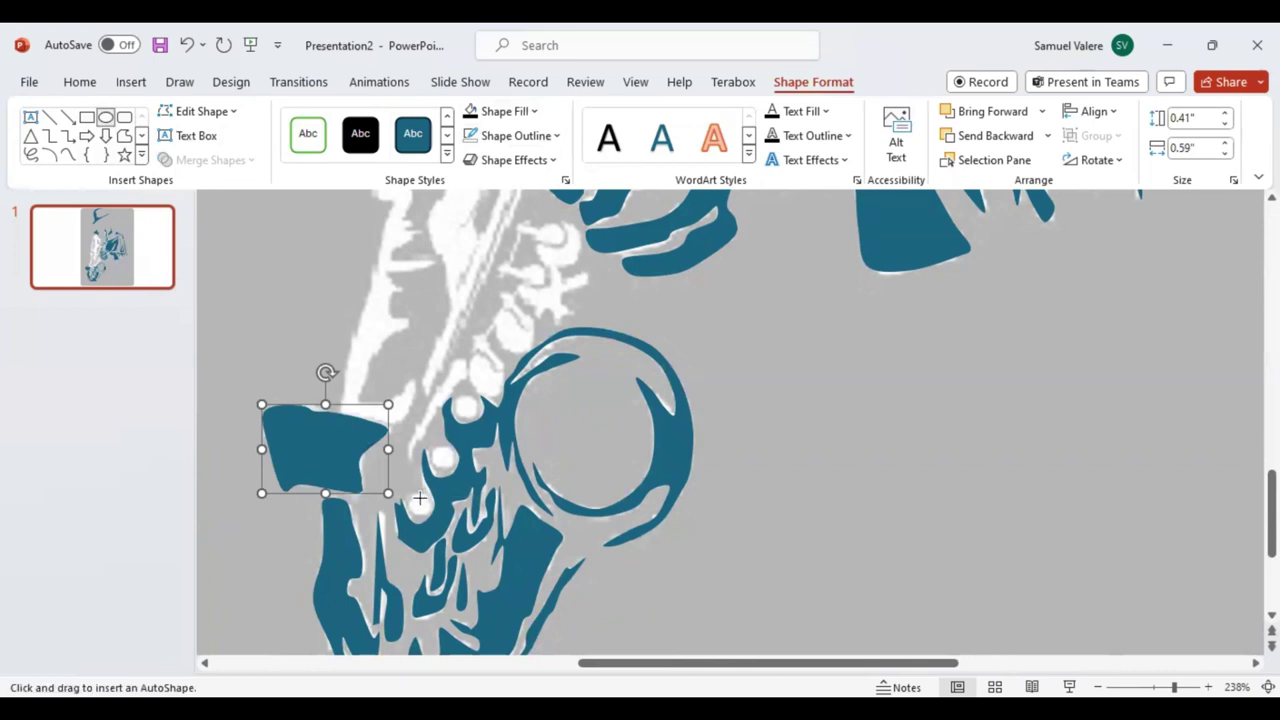
drag(419, 498, 431, 514)
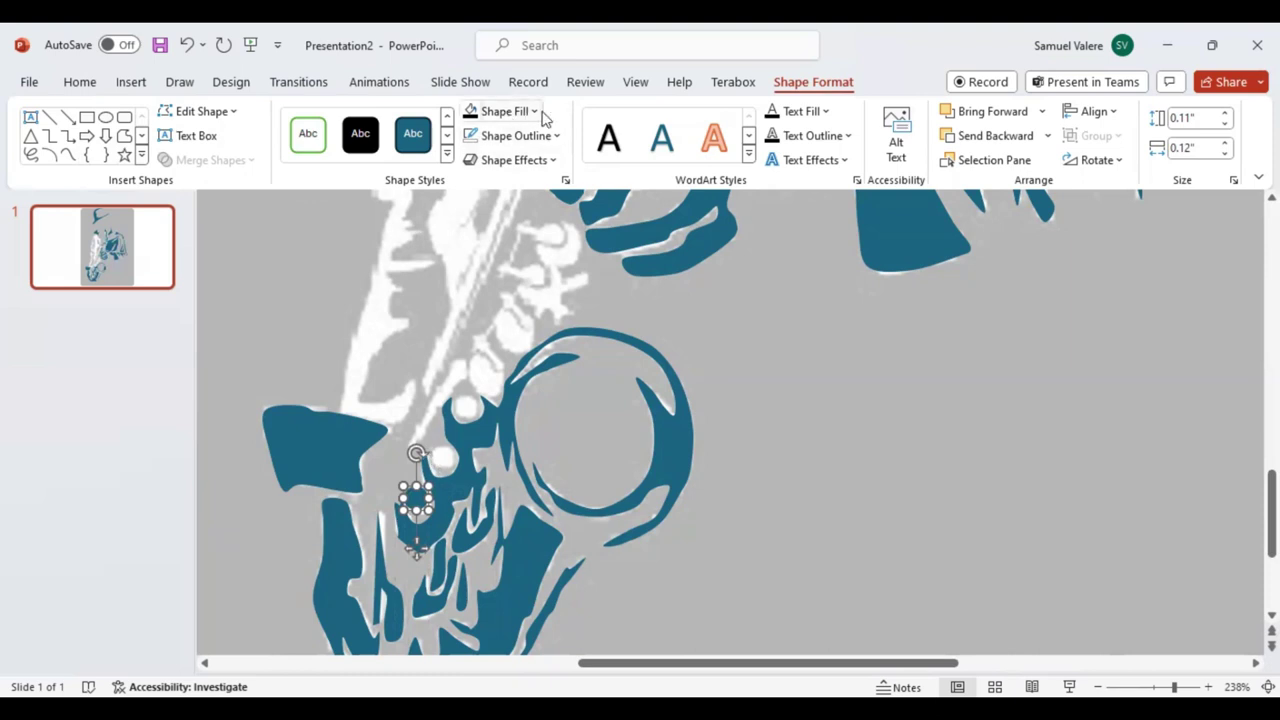
Fill the small oval black and duplicate it twice up along the saxophone keys
click(470, 111)
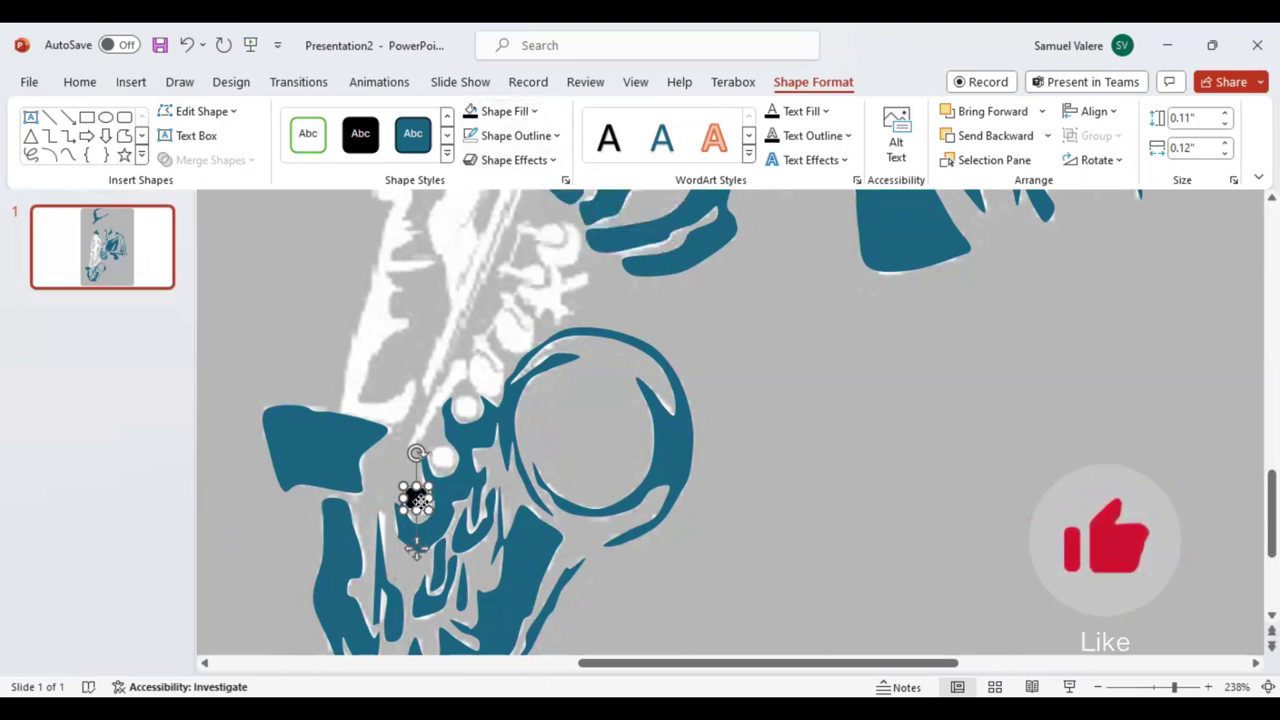
drag(420, 500, 443, 460)
key(ctrl+d)
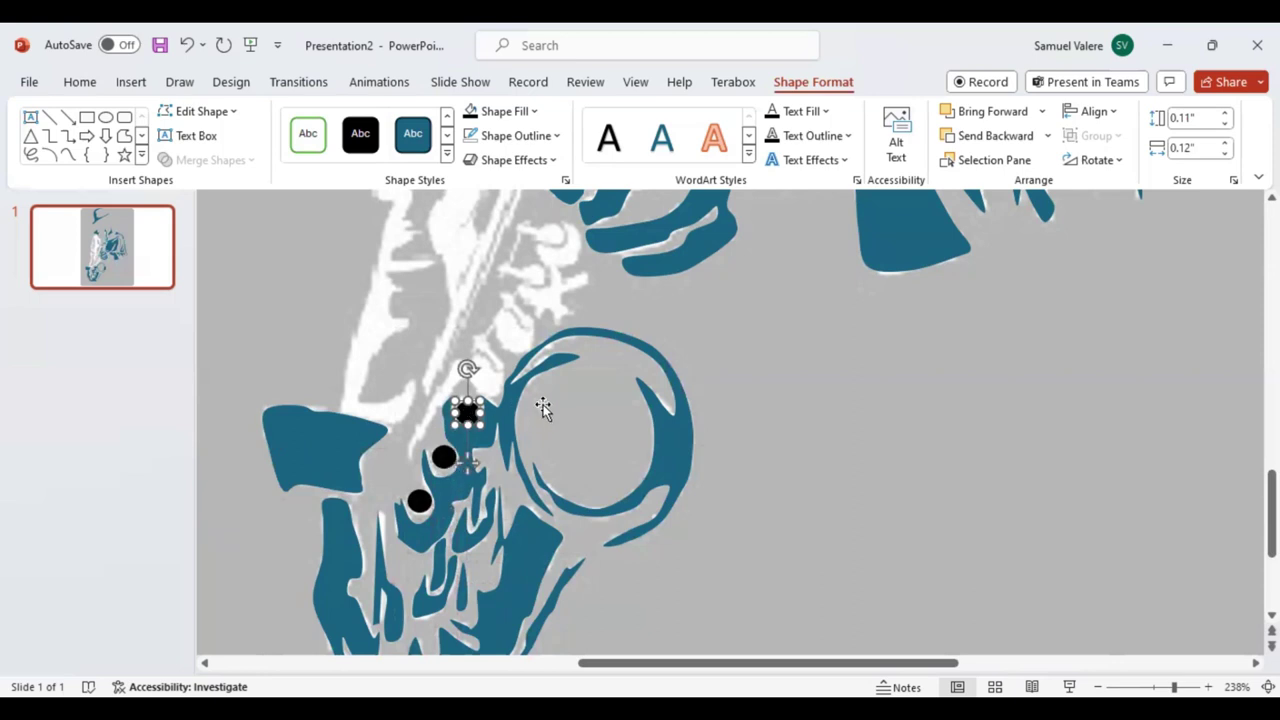
Scribble a third small black key dot, then begin outlining the upper saxophone key
scroll(760, 432, up, 1)
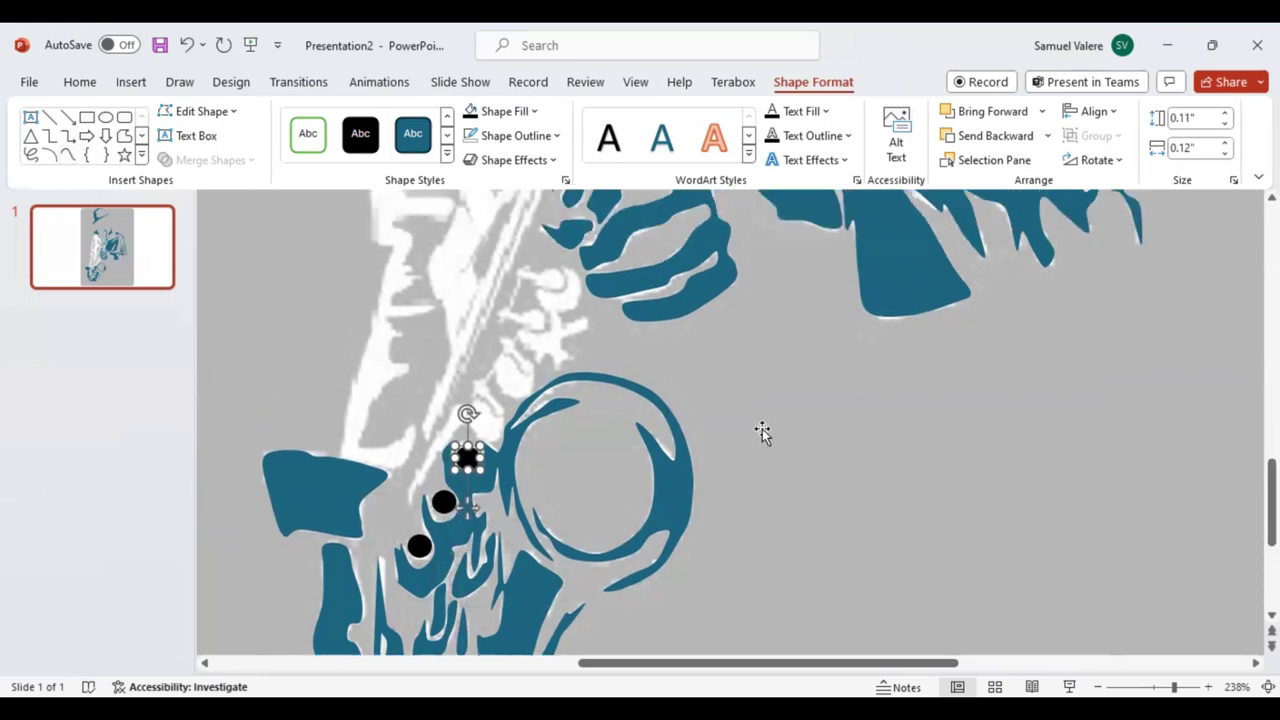
click(67, 155)
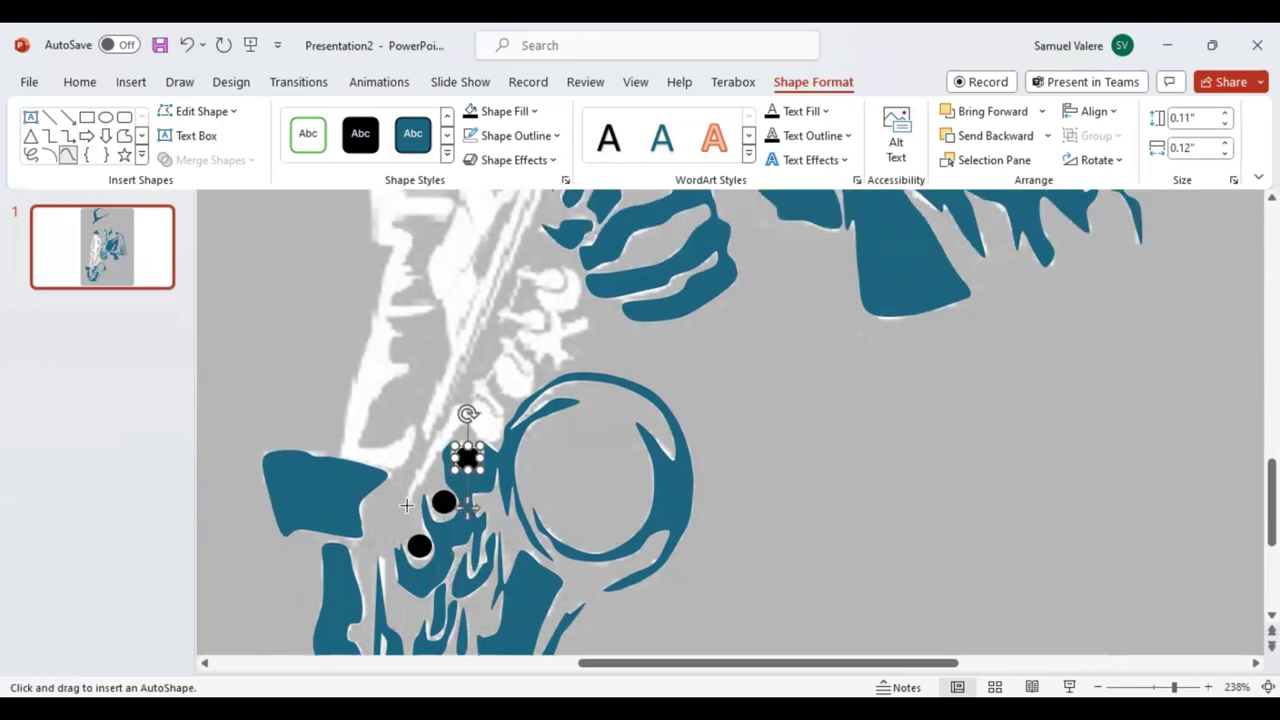
mouse_move(405, 504)
mouse_down()
mouse_move(456, 403)
mouse_move(463, 423)
mouse_move(406, 505)
mouse_up()
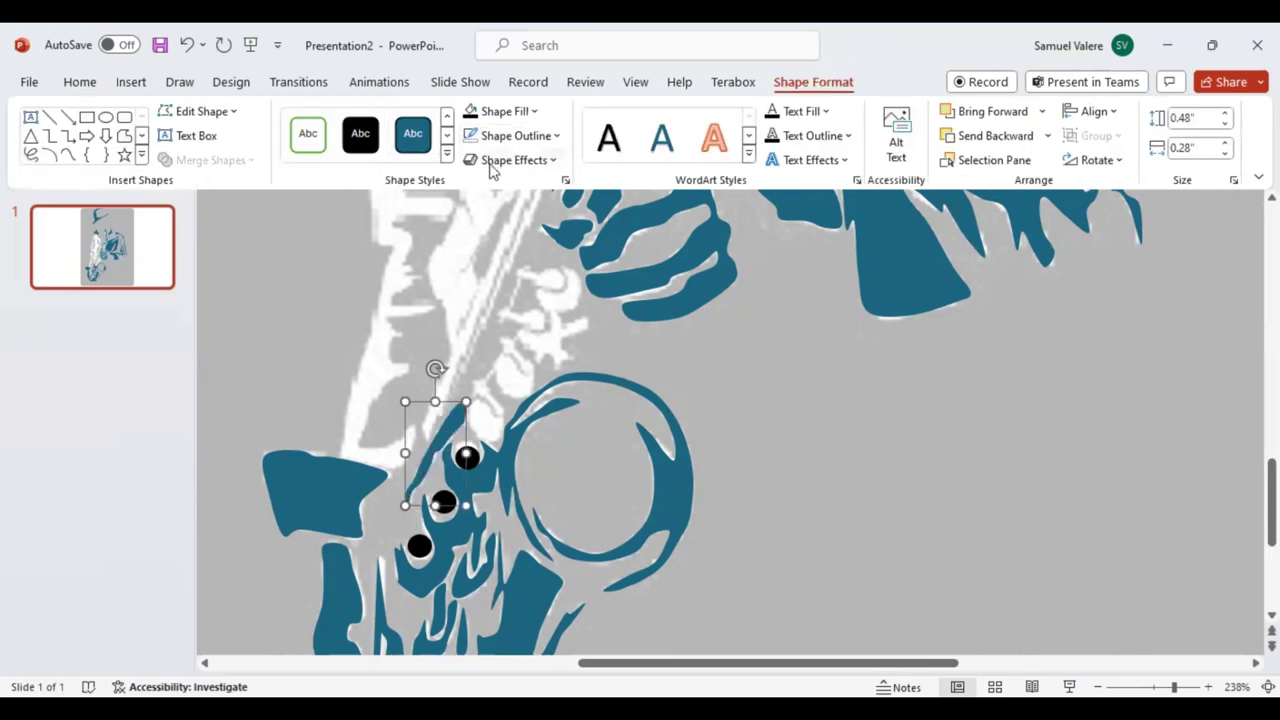
click(67, 154)
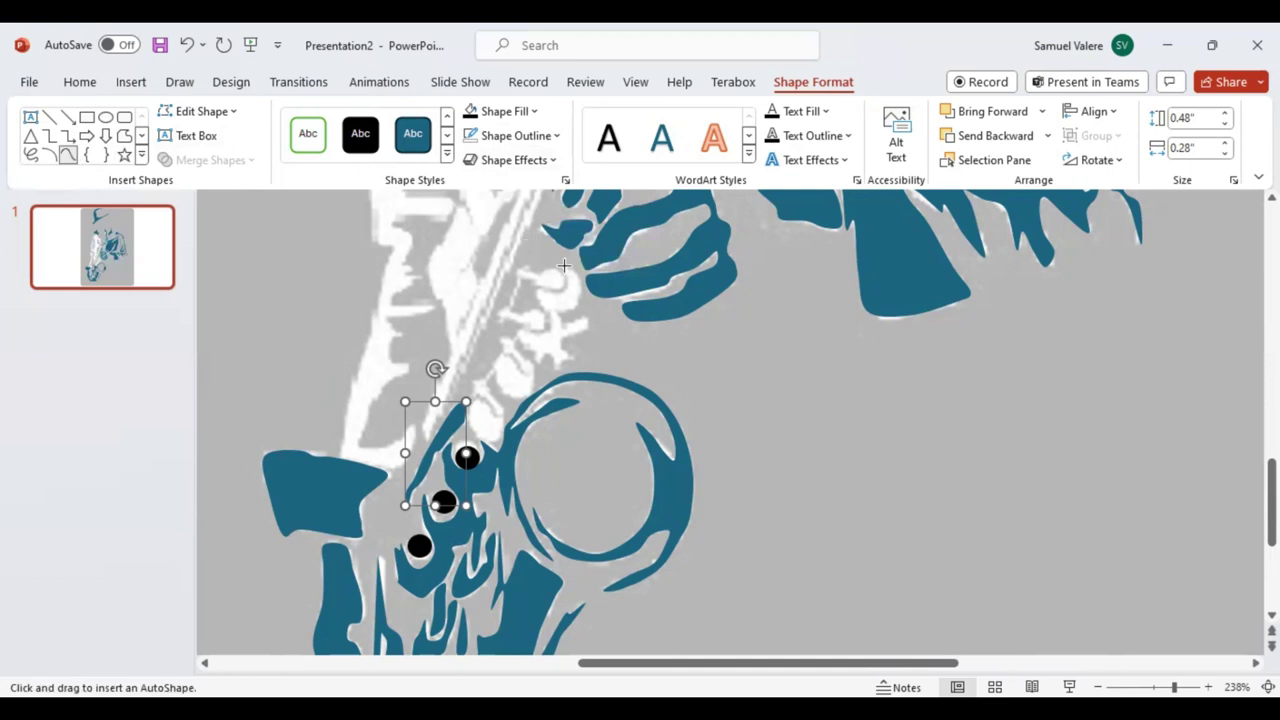
drag(564, 265, 559, 311)
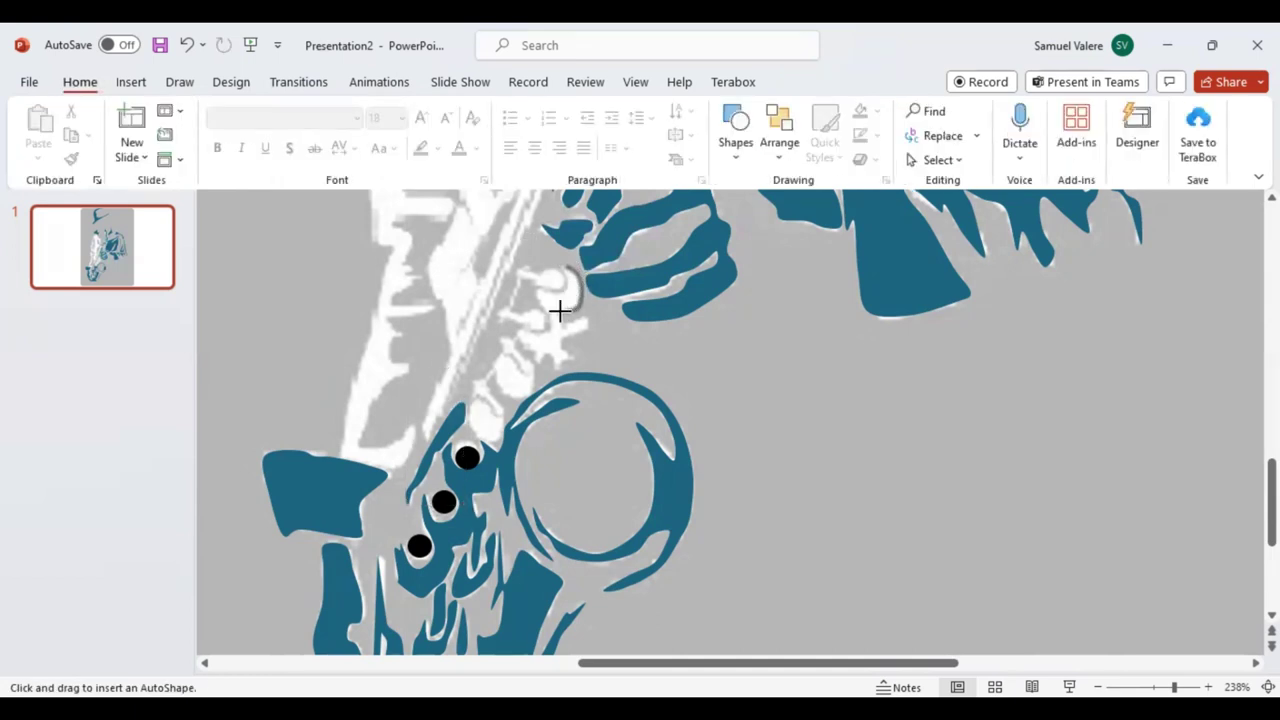
Close the upper key outline at its start point and begin tracing the next key outline
mouse_move(558, 314)
mouse_down()
mouse_move(580, 316)
mouse_move(557, 366)
mouse_move(546, 351)
mouse_up()
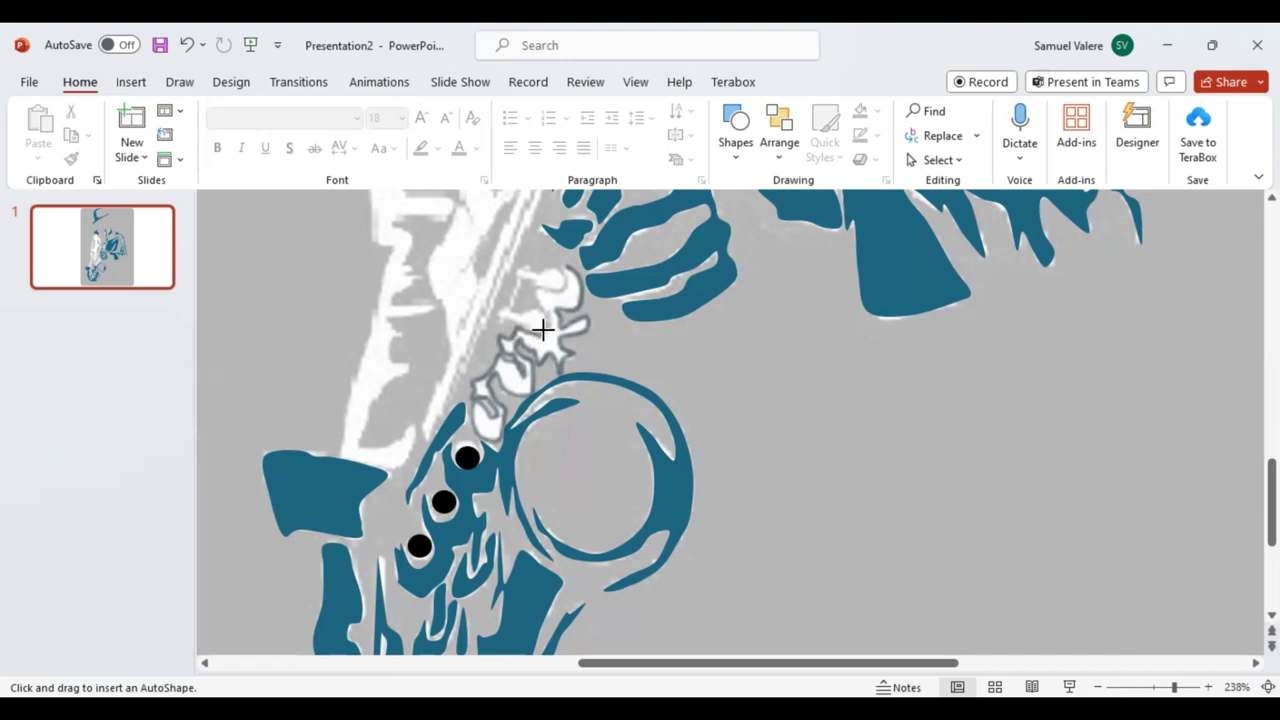
click(566, 278)
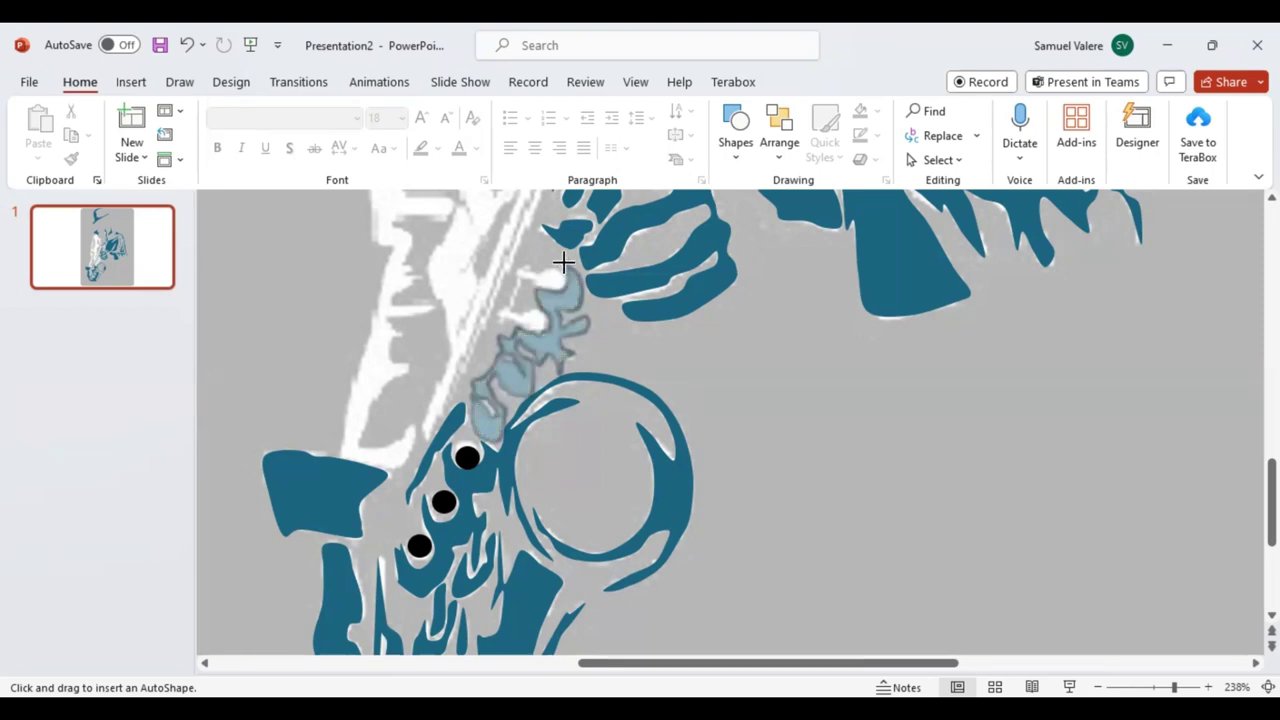
click(559, 261)
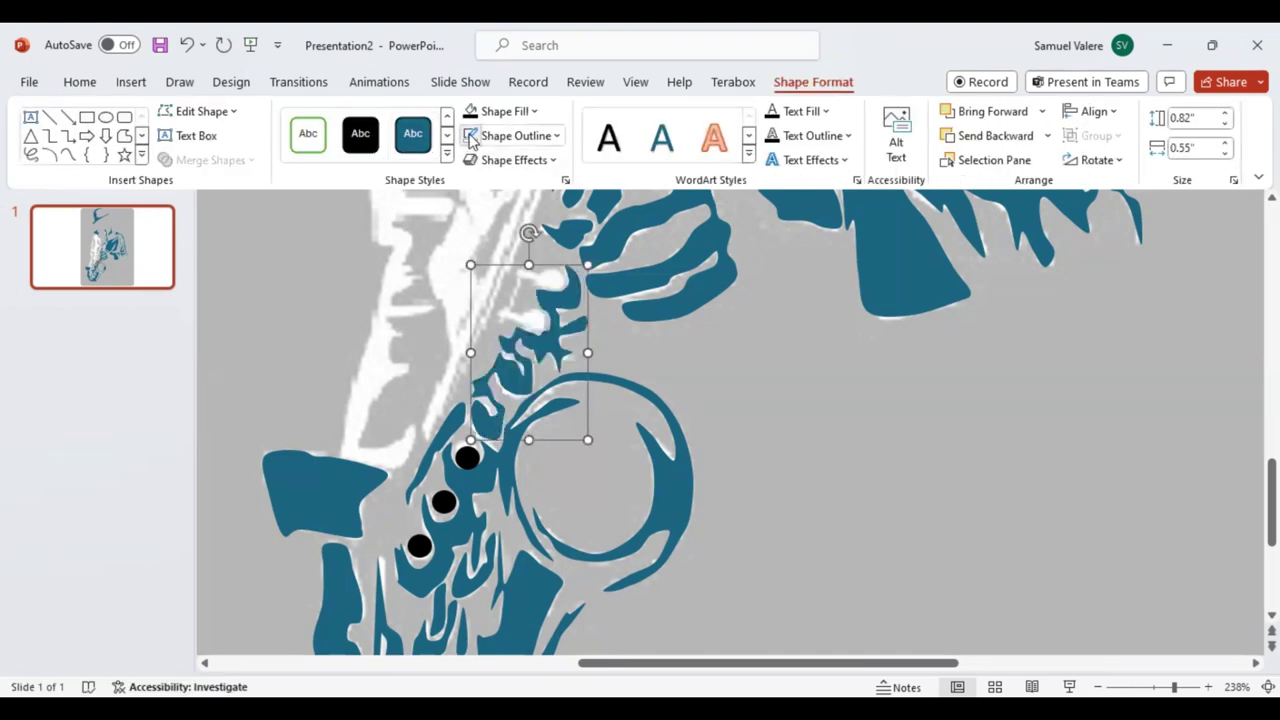
click(70, 155)
click(496, 316)
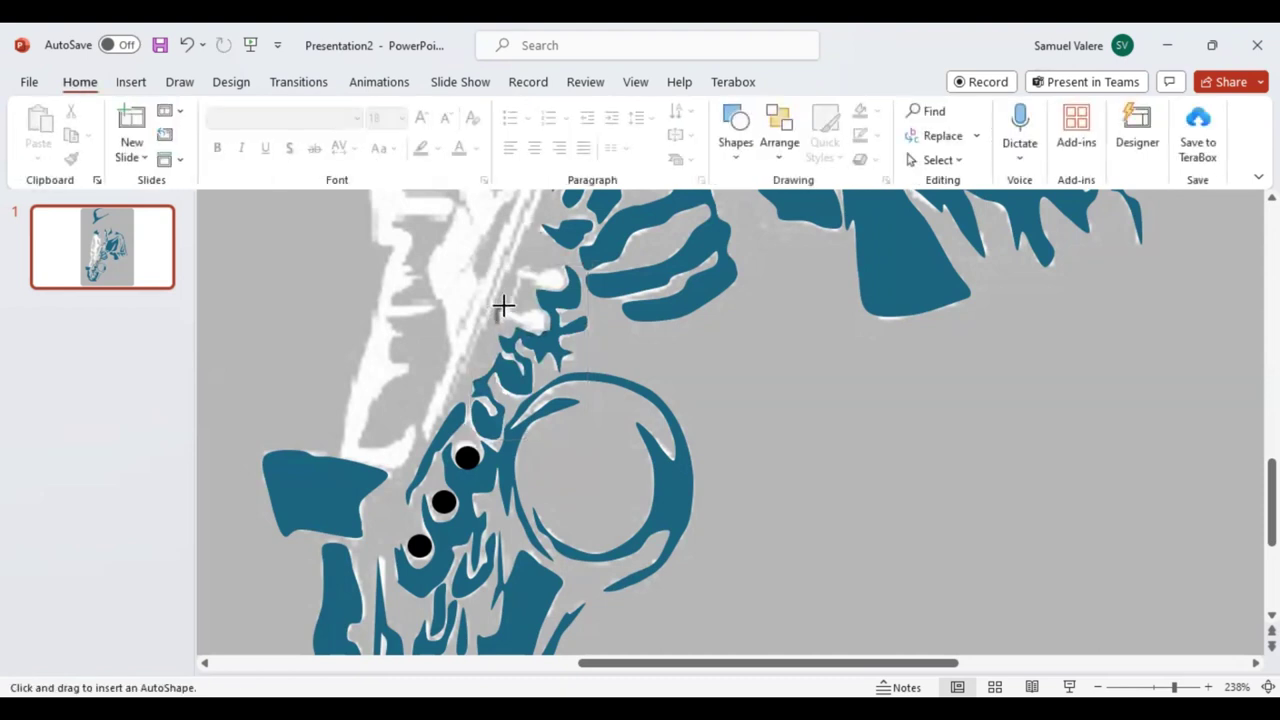
mouse_move(514, 276)
mouse_down()
mouse_move(522, 262)
mouse_move(558, 285)
mouse_move(508, 306)
mouse_move(539, 317)
mouse_move(500, 305)
mouse_up()
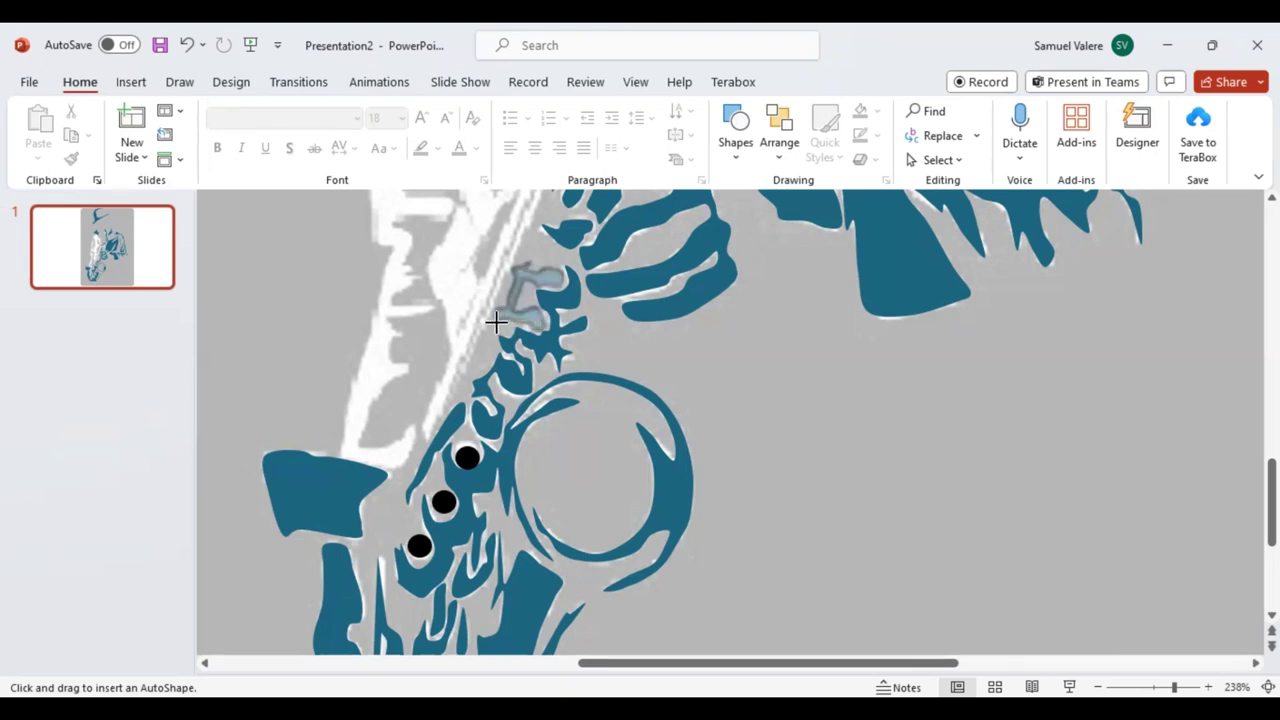
Scribble small pieces on the upper saxophone keys and the neck near the mouthpiece
scroll(623, 320, down, 3)
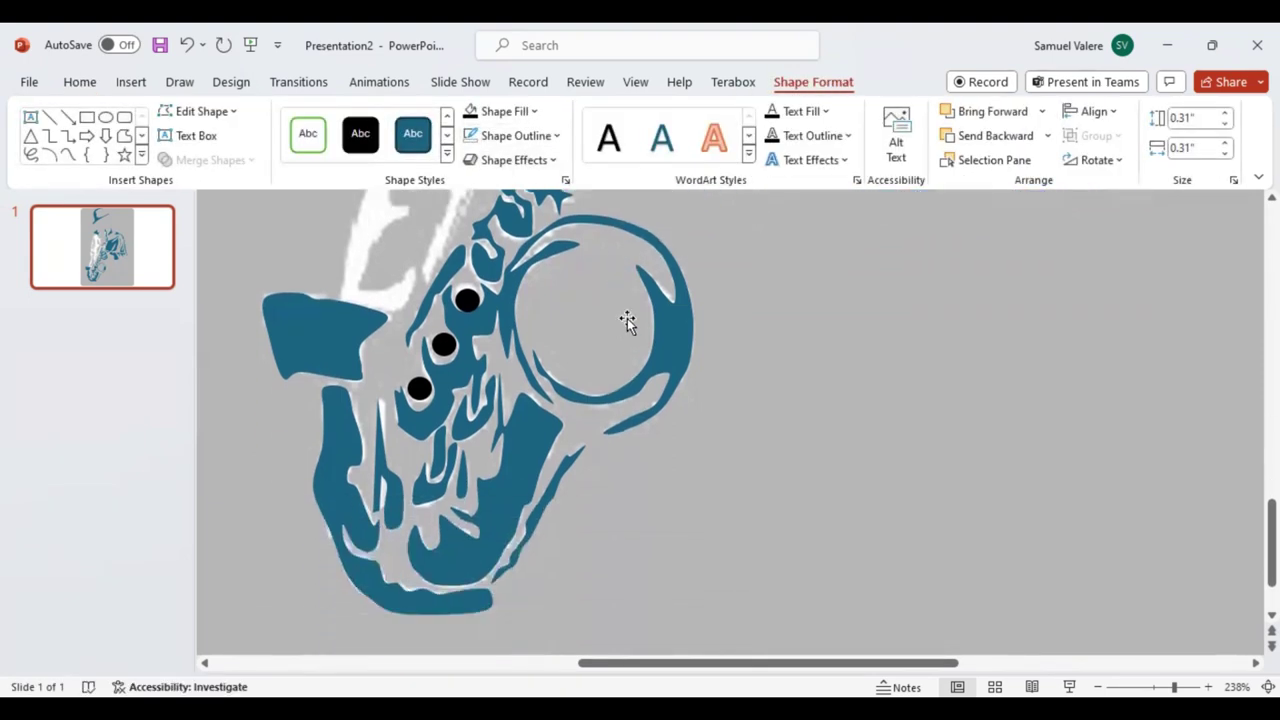
scroll(700, 350, up, 4)
scroll(765, 380, up, 3)
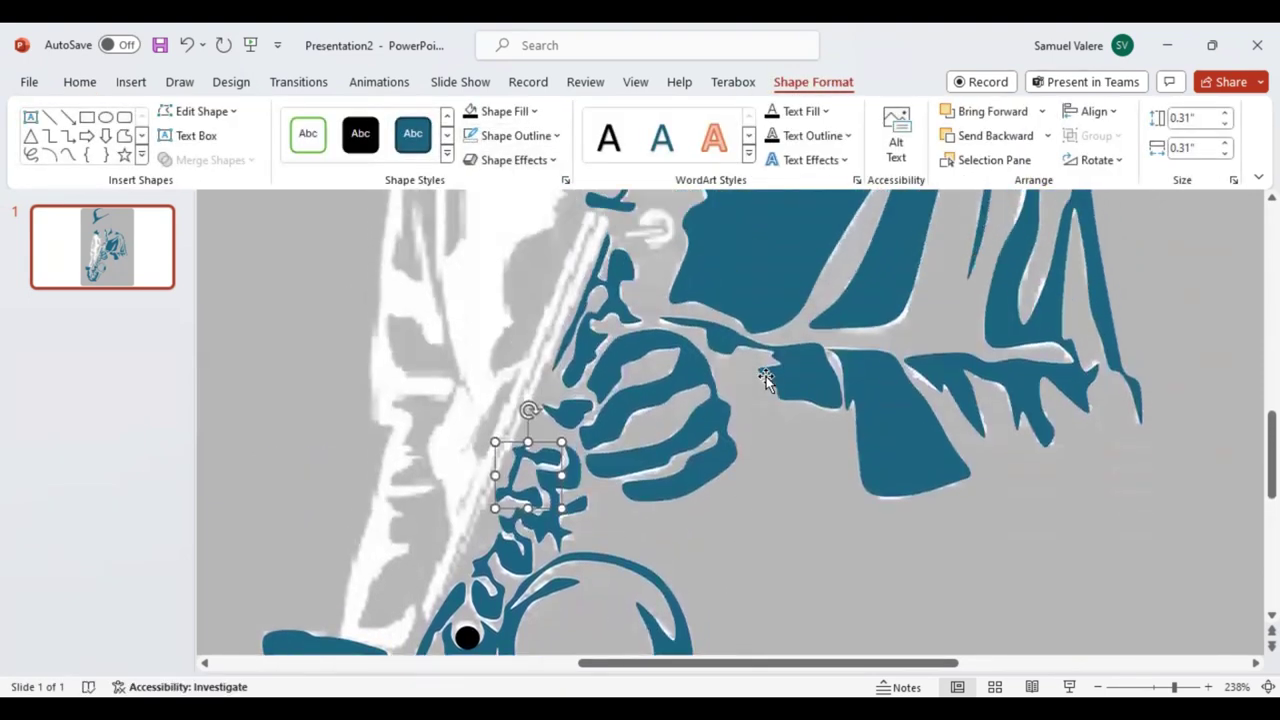
click(67, 154)
drag(623, 237, 659, 232)
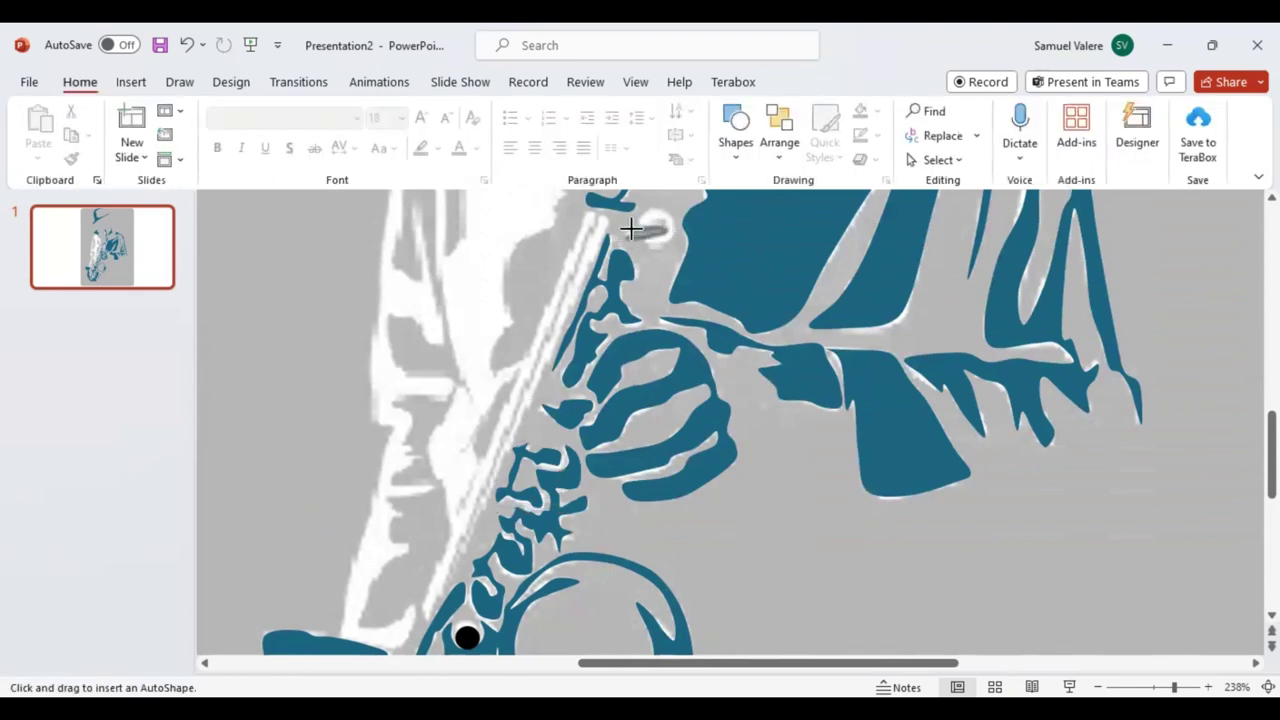
drag(651, 227, 622, 232)
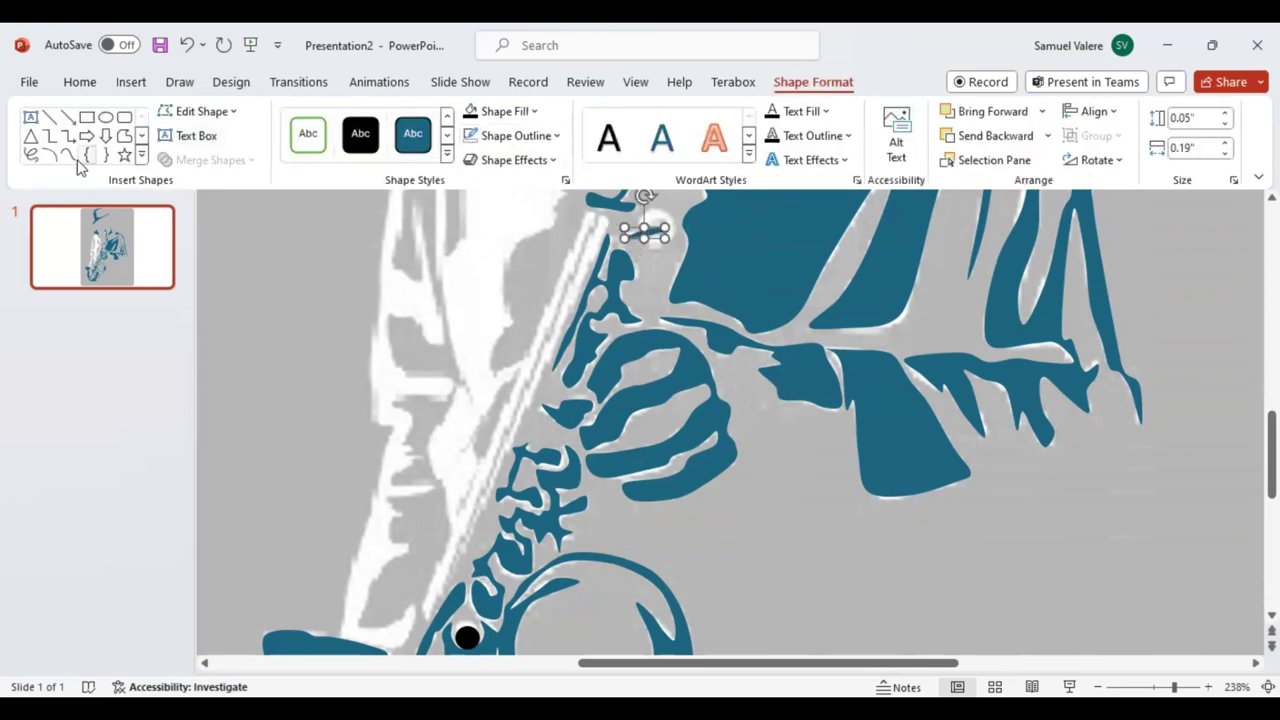
Trace a thin line along the saxophone's edge and back up
click(67, 154)
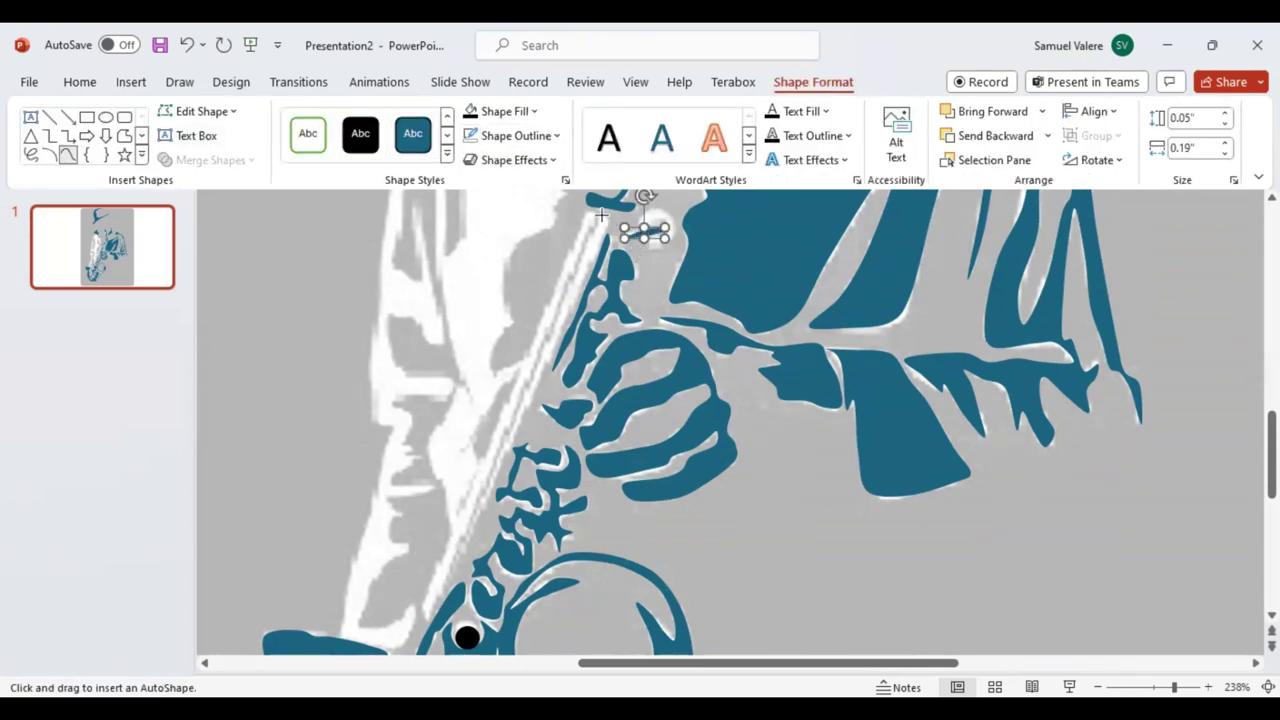
drag(601, 215, 447, 574)
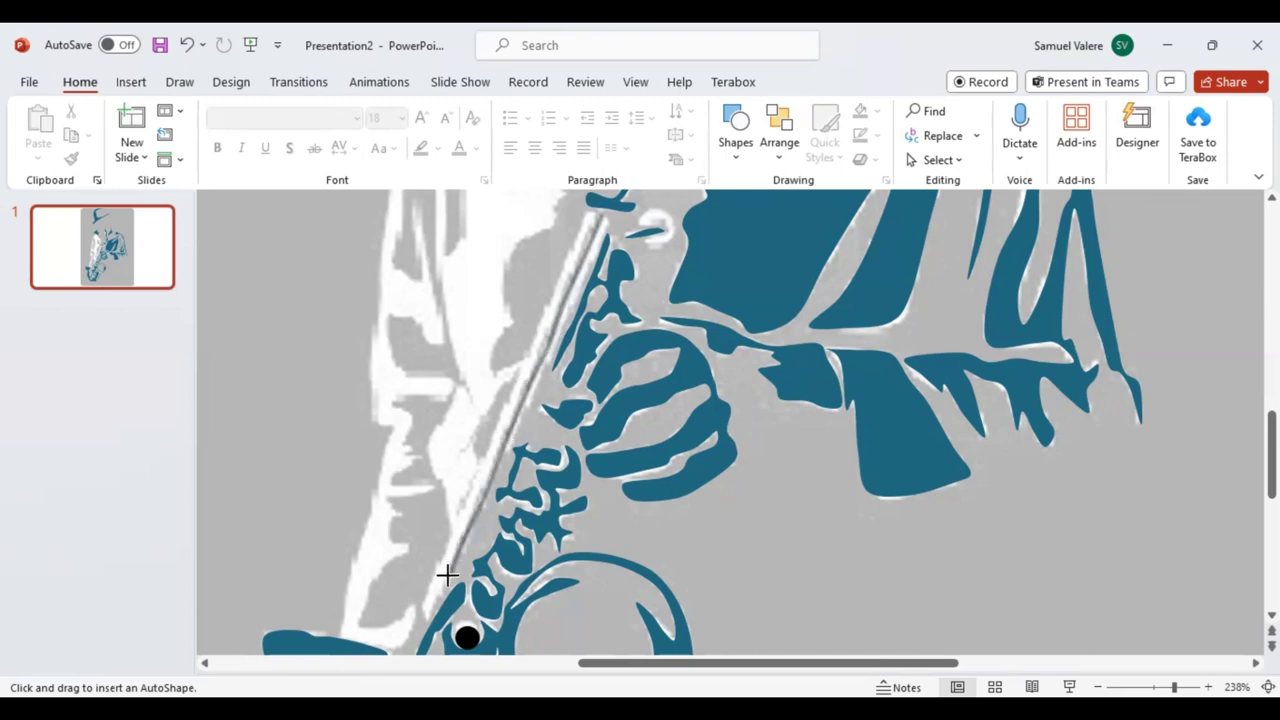
mouse_move(447, 574)
mouse_down()
mouse_move(606, 212)
mouse_move(668, 237)
mouse_move(640, 228)
mouse_up()
click(67, 155)
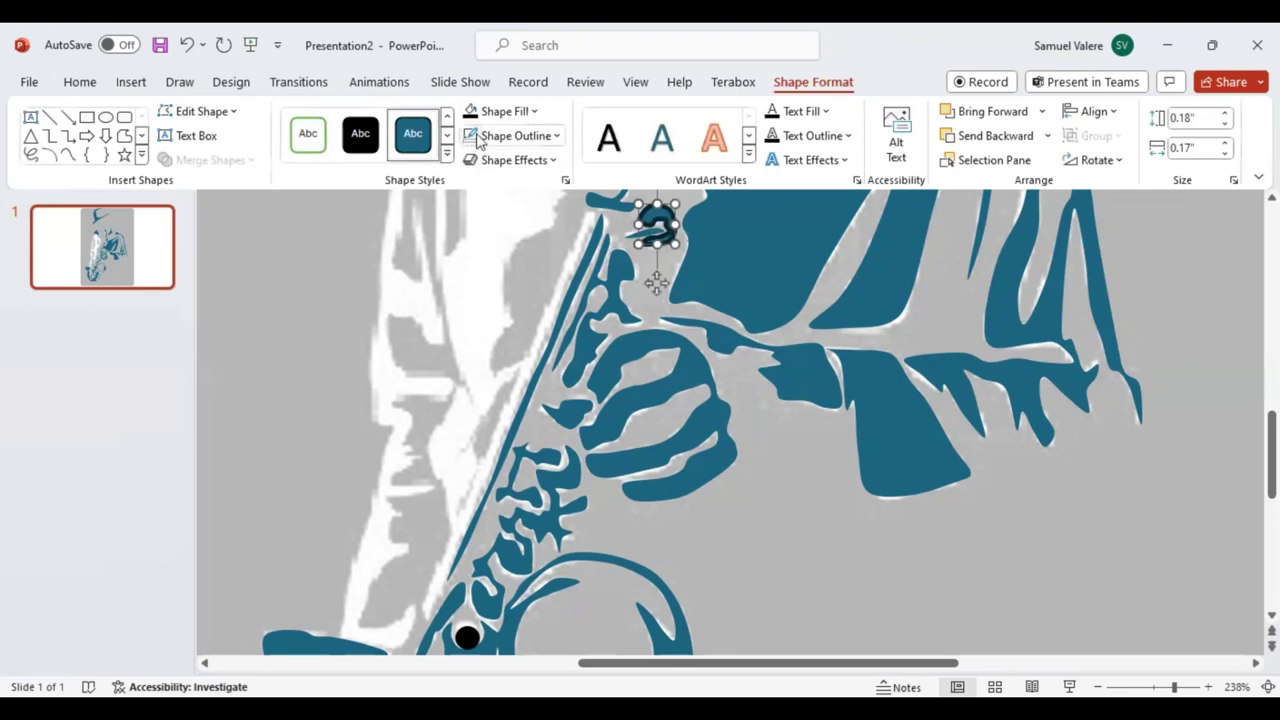
Zoom the slide view out to about 106%
click(1167, 687)
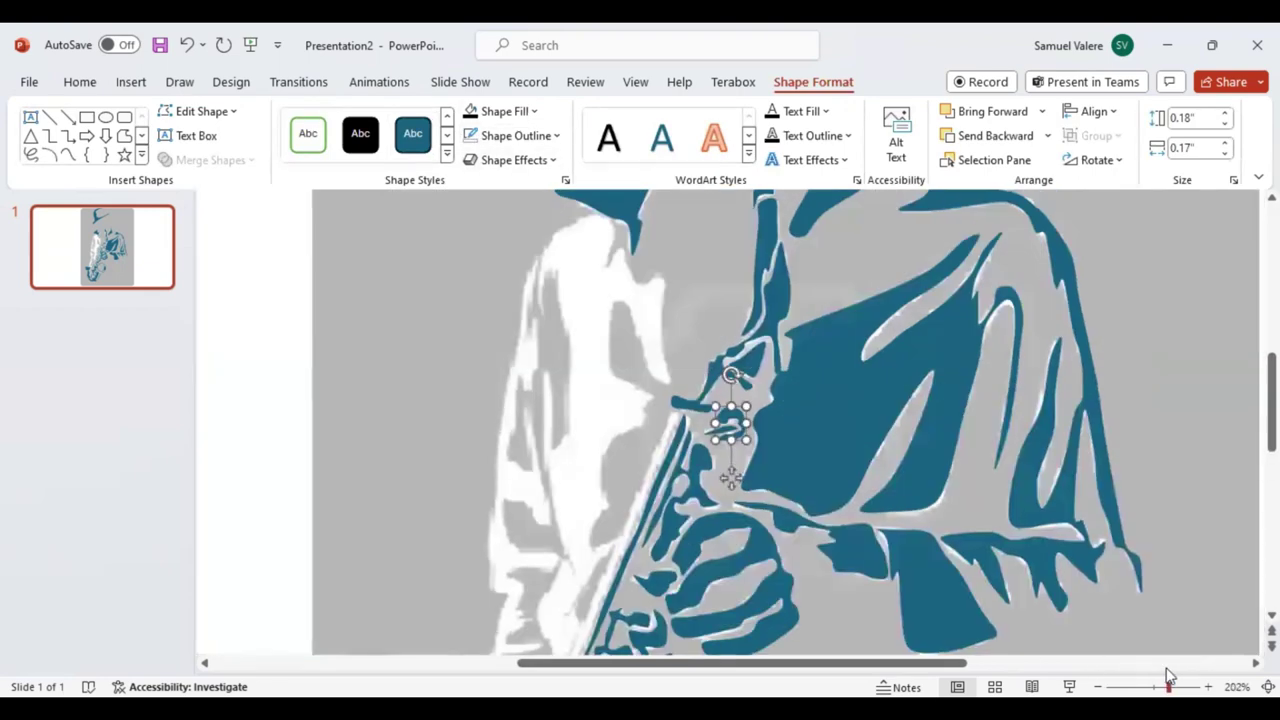
scroll(987, 401, down, 2)
scroll(970, 376, down, 1)
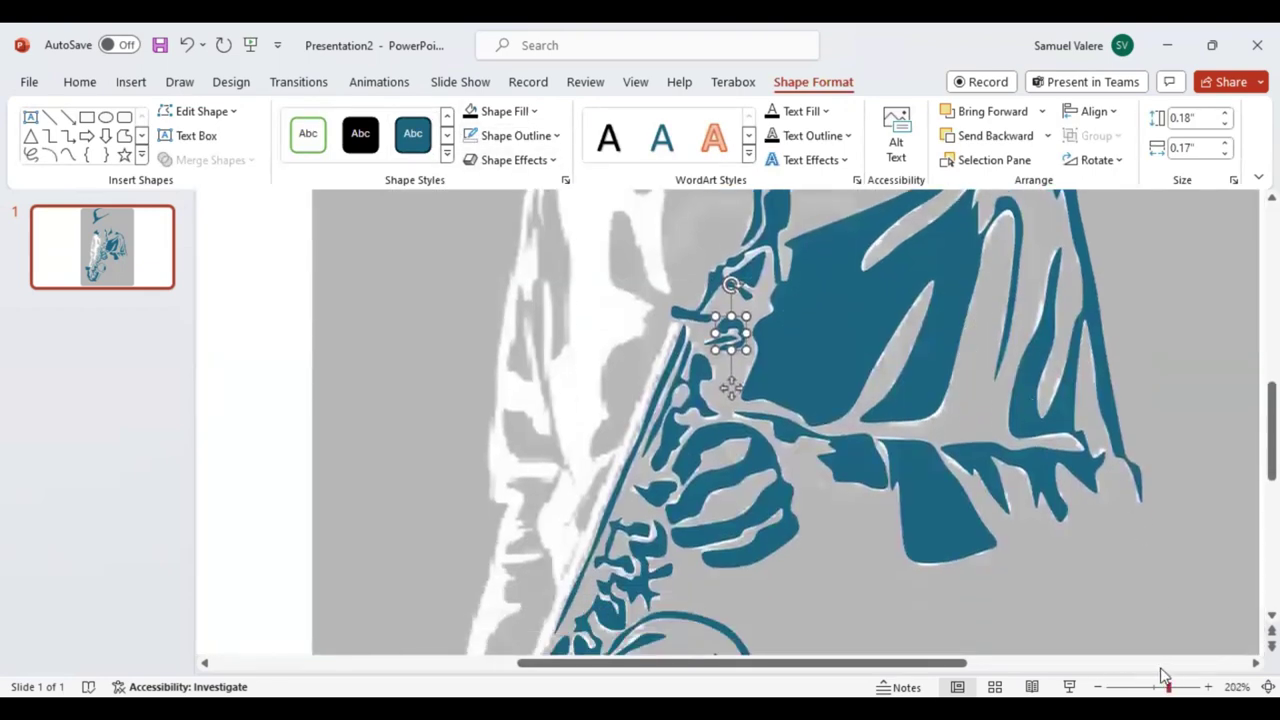
drag(1162, 672, 1154, 676)
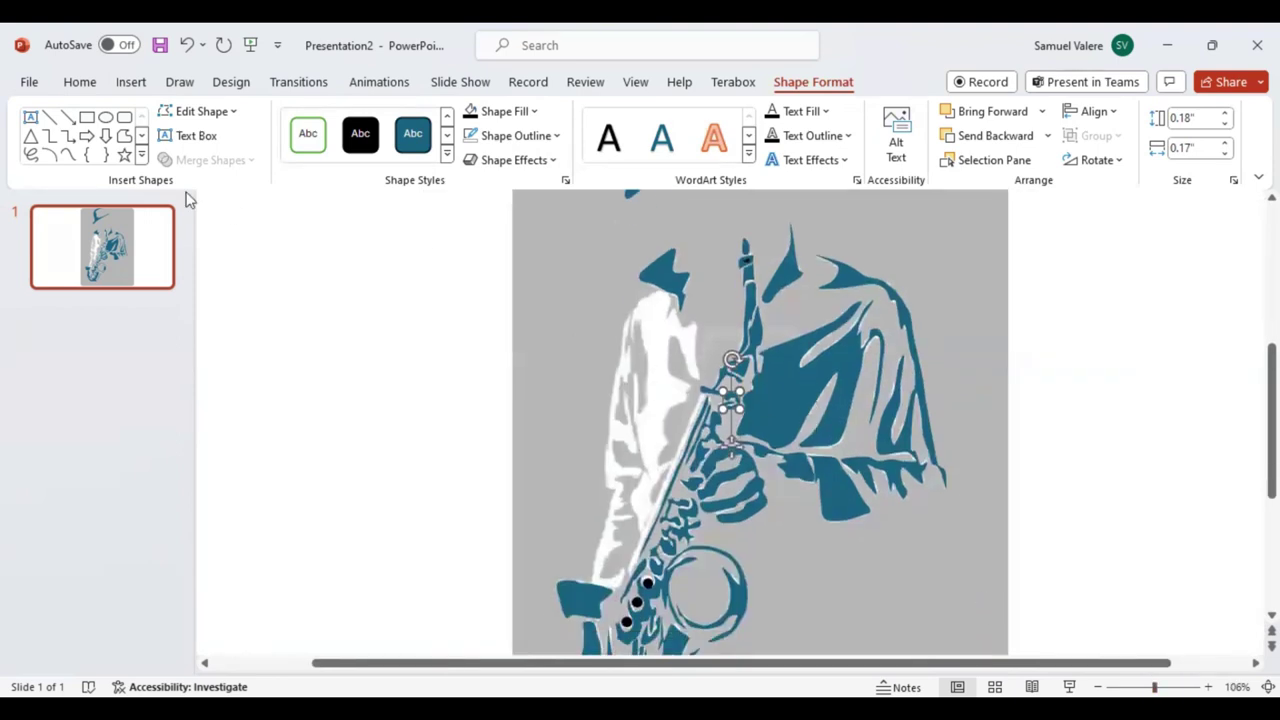
Scribble-trace the player's left white edge
click(67, 155)
mouse_move(620, 316)
mouse_down()
mouse_move(588, 583)
mouse_move(621, 569)
mouse_move(614, 586)
mouse_move(597, 580)
mouse_move(618, 530)
mouse_up()
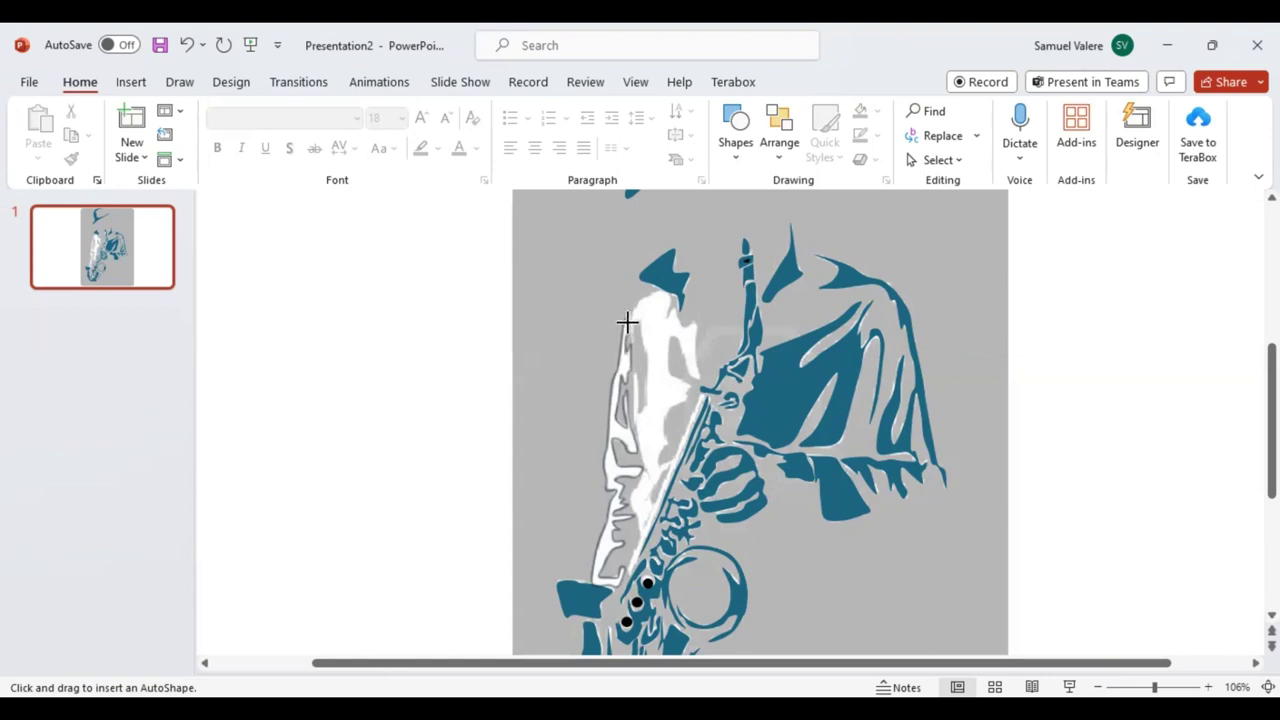
click(628, 314)
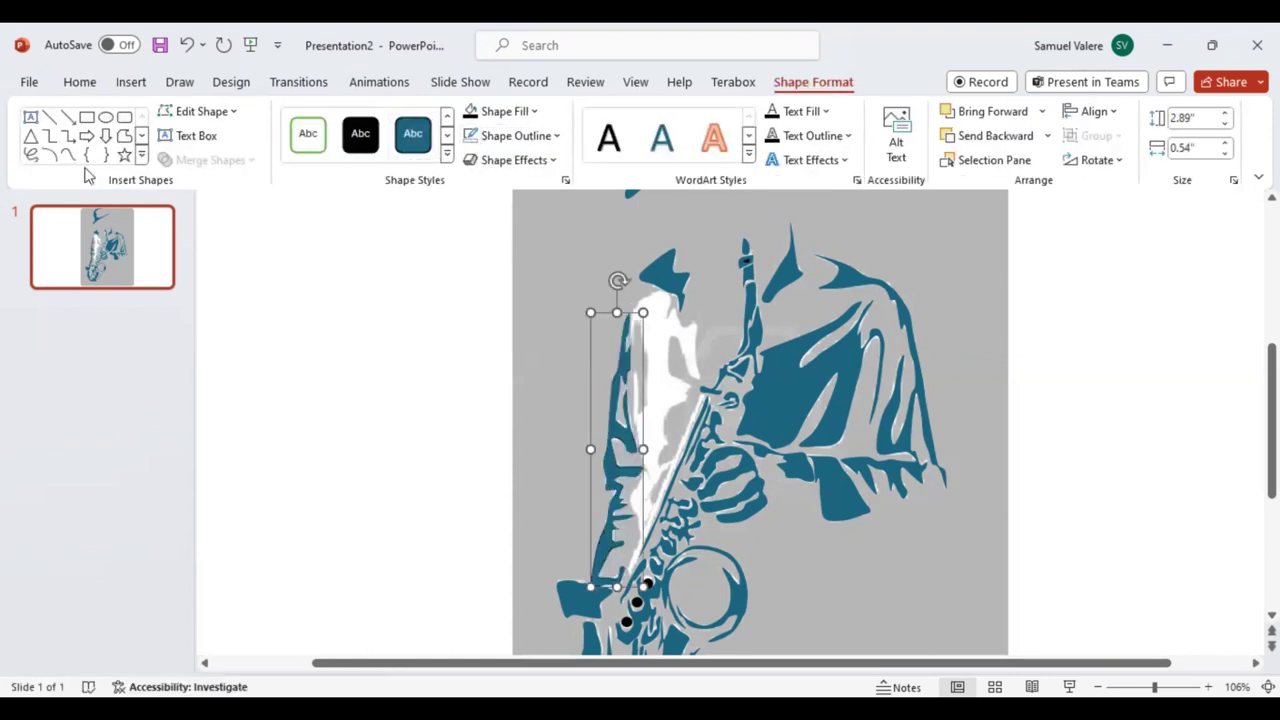
Draw a small black curve beside the saxophone body and start a curve outlining the chest
click(67, 155)
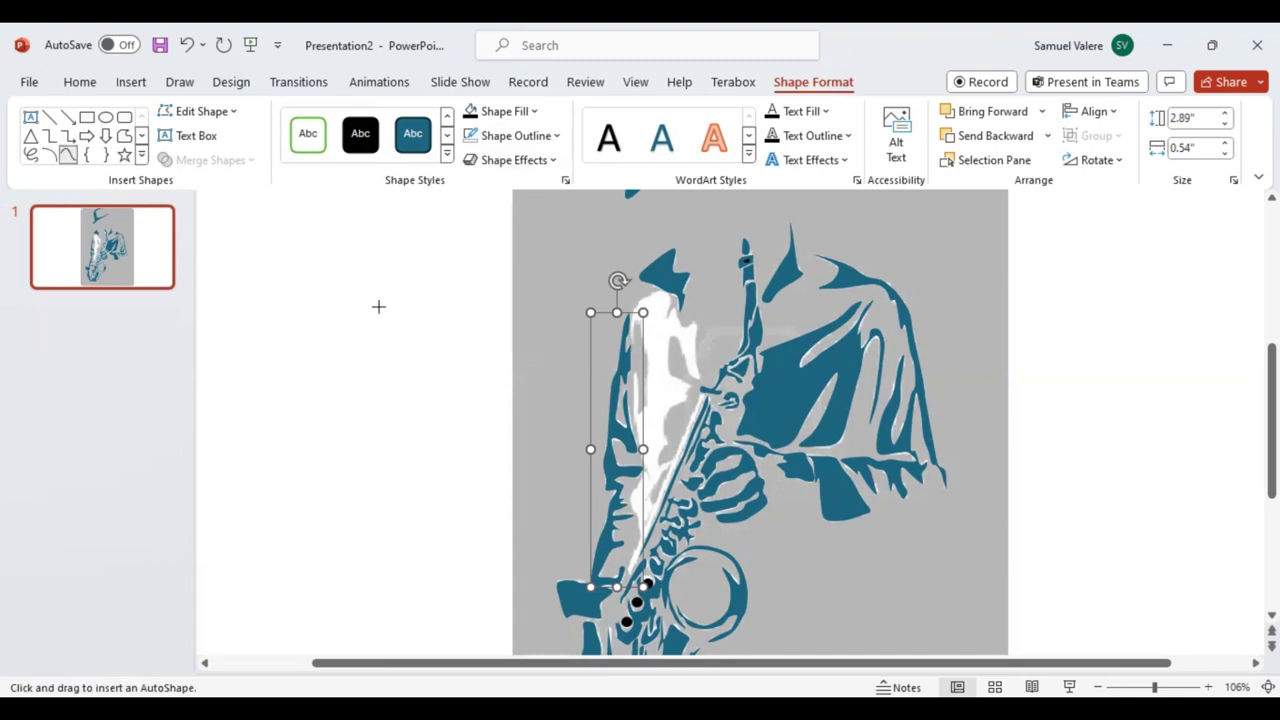
click(670, 466)
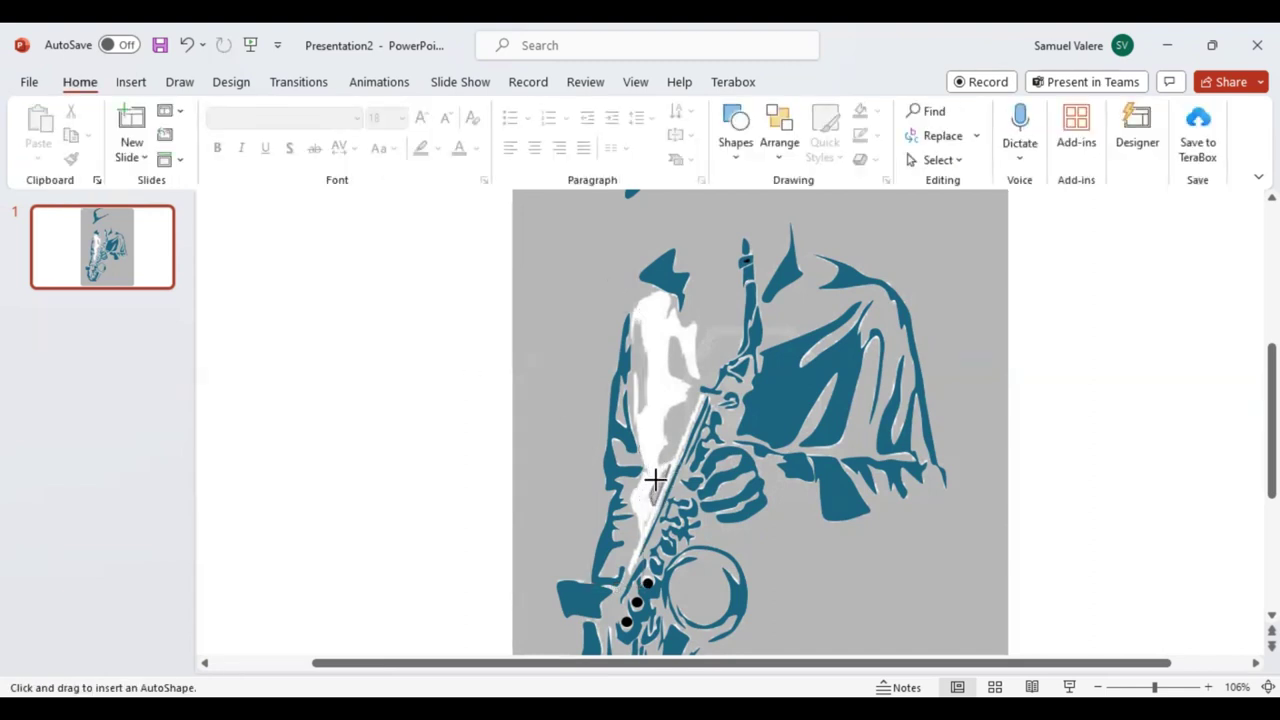
double_click(660, 470)
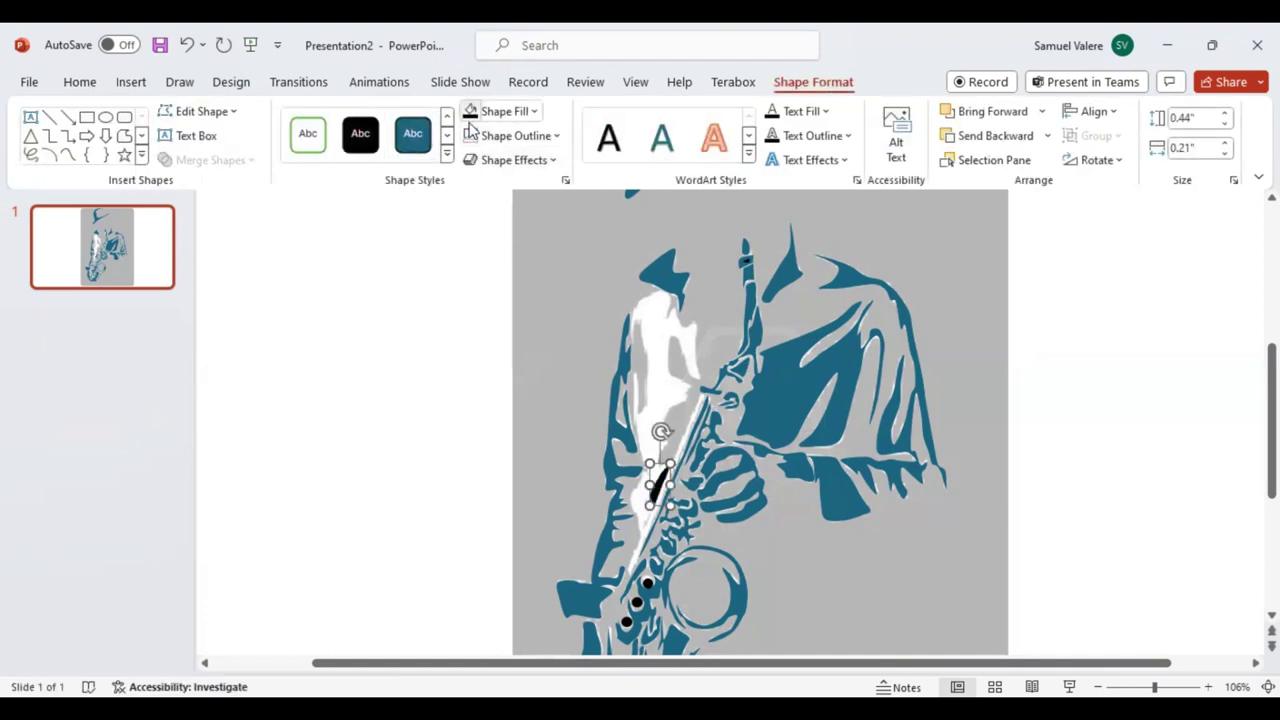
click(67, 155)
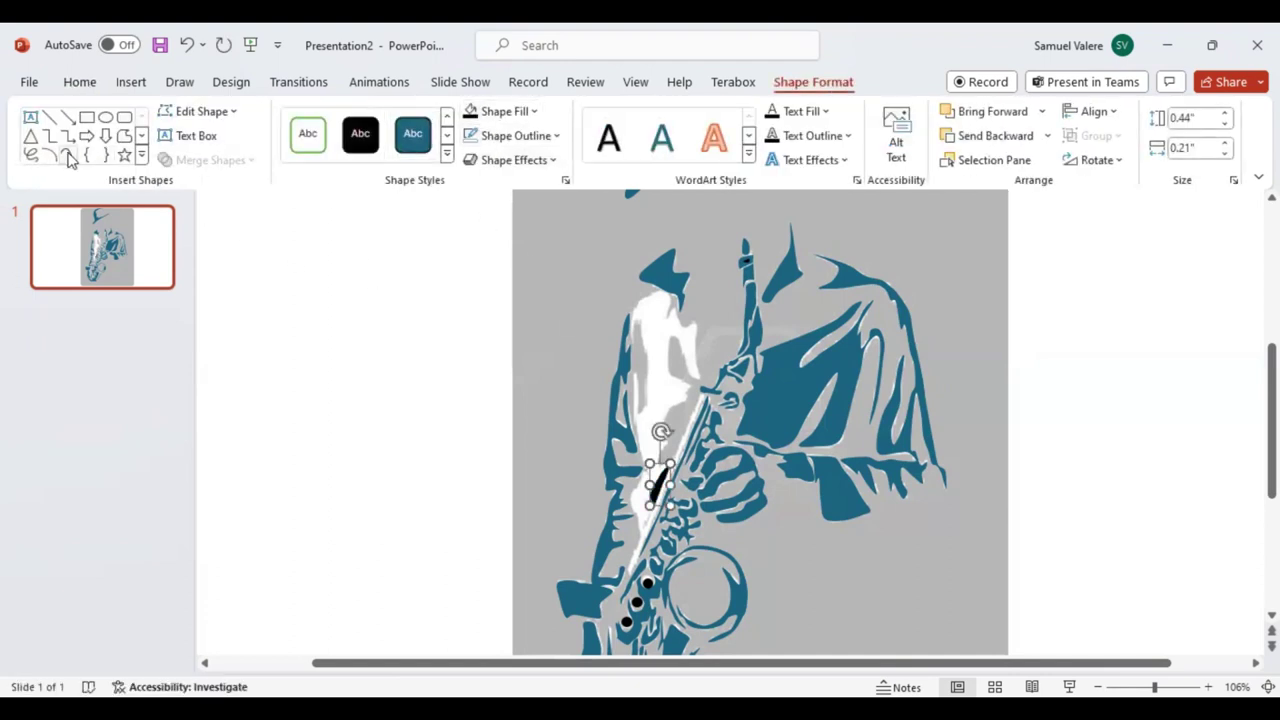
click(632, 339)
click(638, 318)
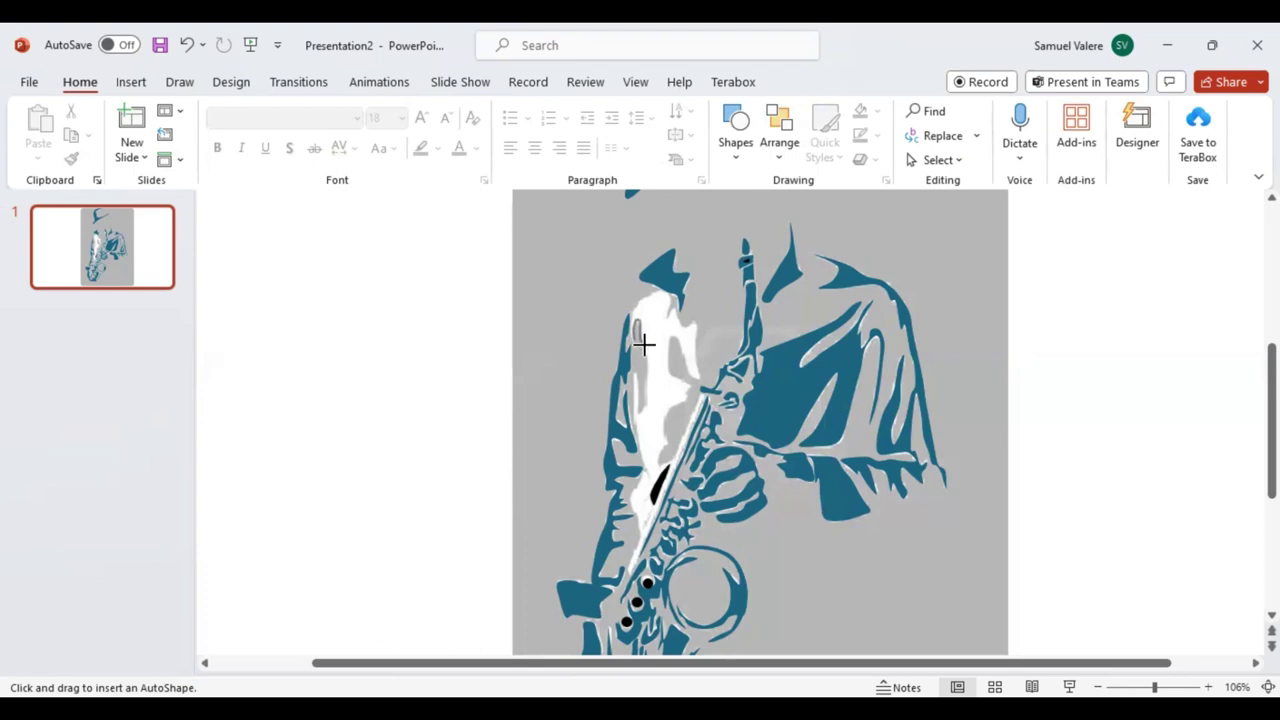
click(641, 410)
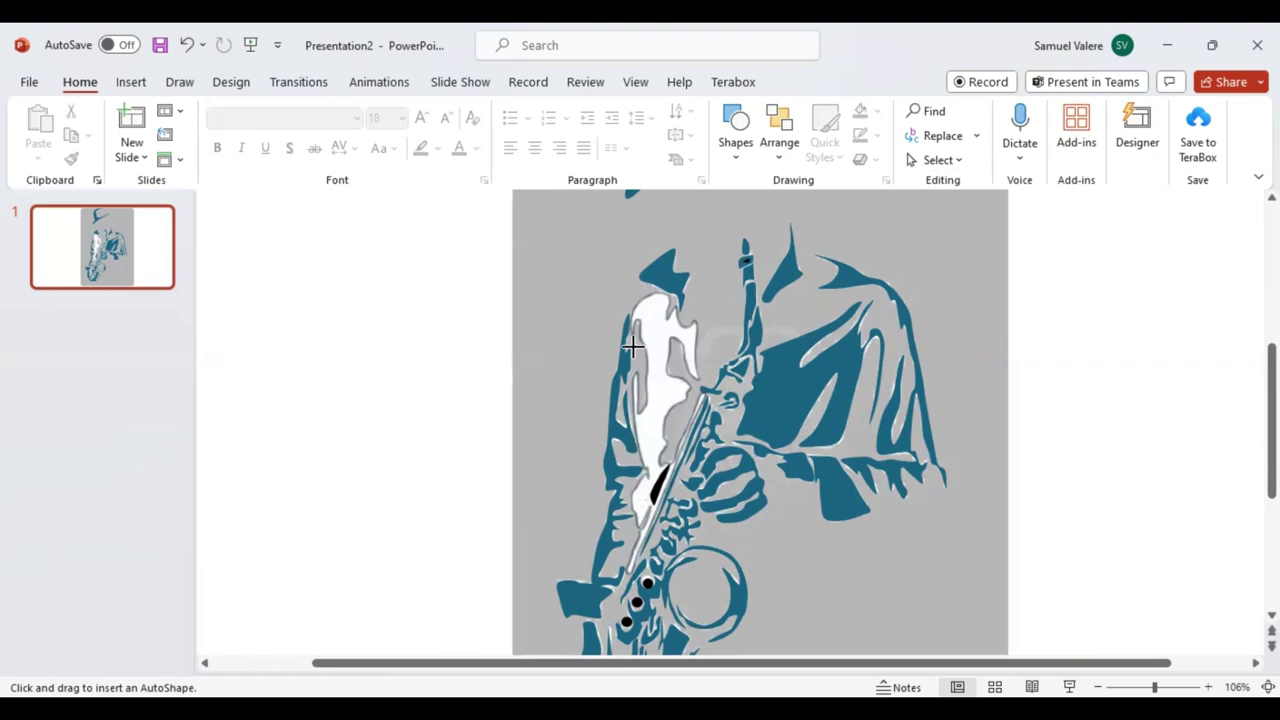
Finish the chest shape, send it behind the saxophone, and review the sax-top piece's fill colours
click(634, 338)
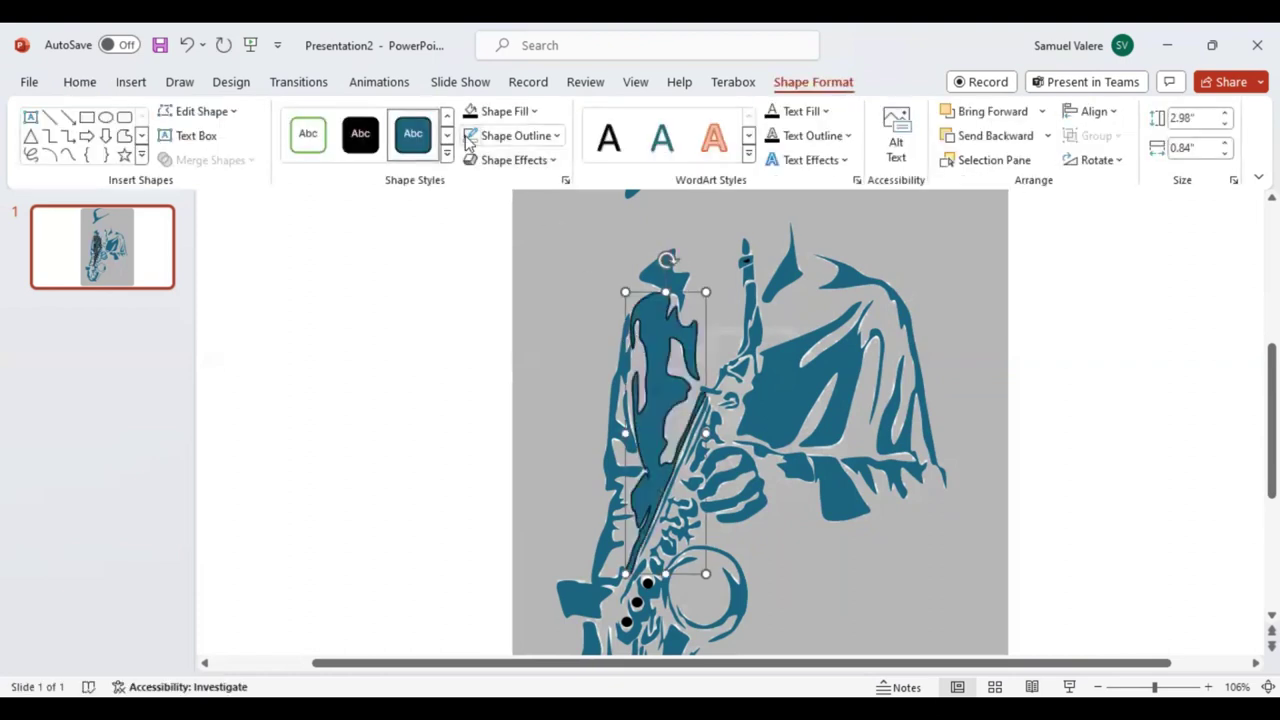
click(981, 138)
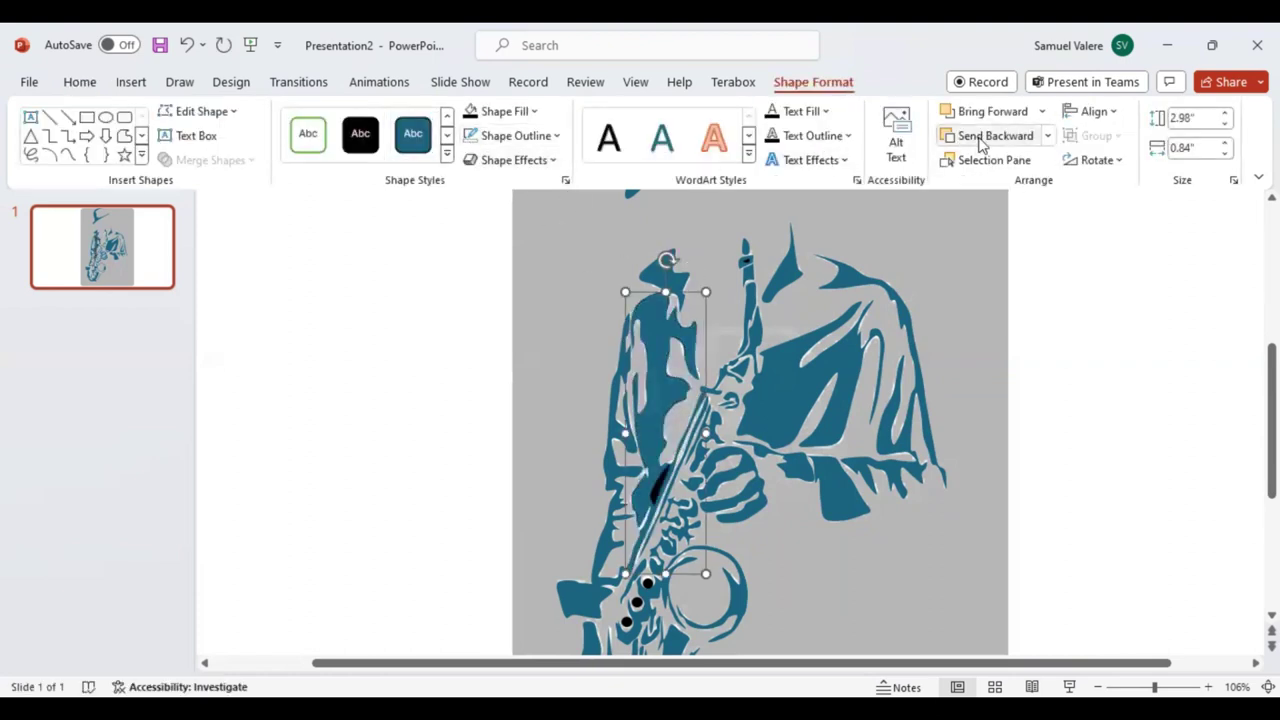
click(746, 262)
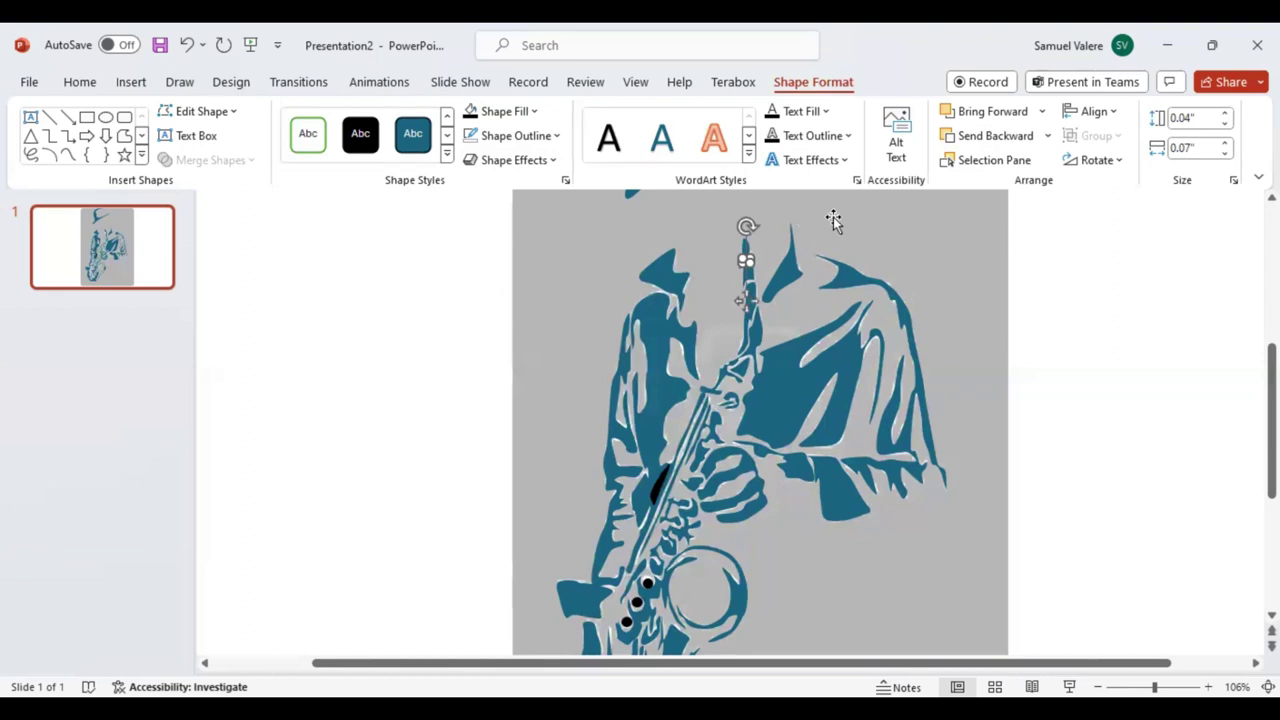
click(534, 112)
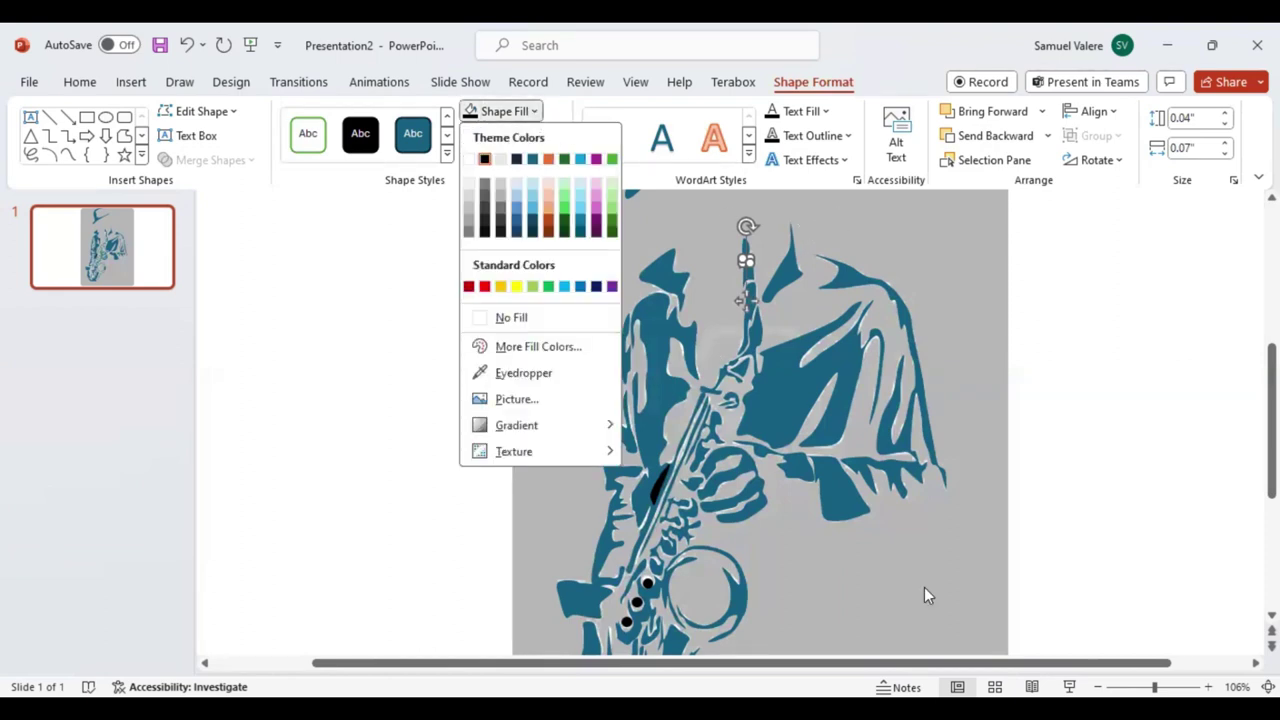
scroll(925, 585, down, 2)
scroll(925, 575, down, 2)
click(1143, 687)
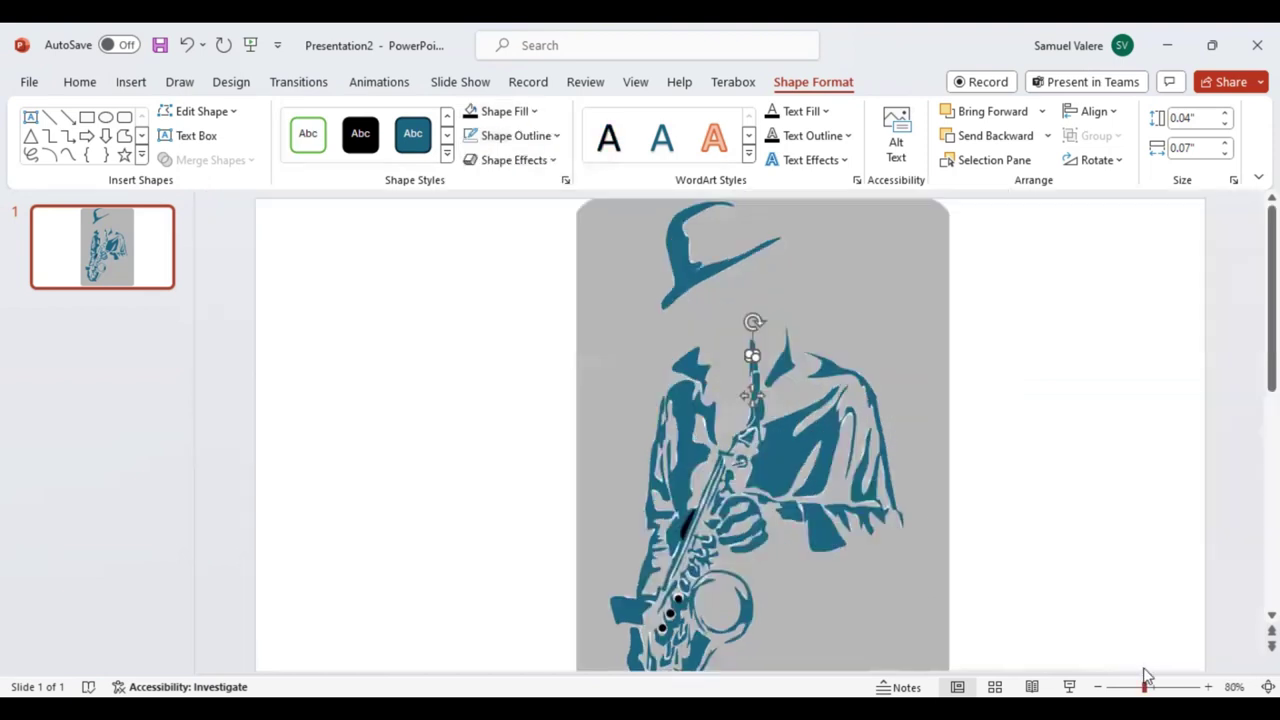
click(1122, 676)
click(1146, 676)
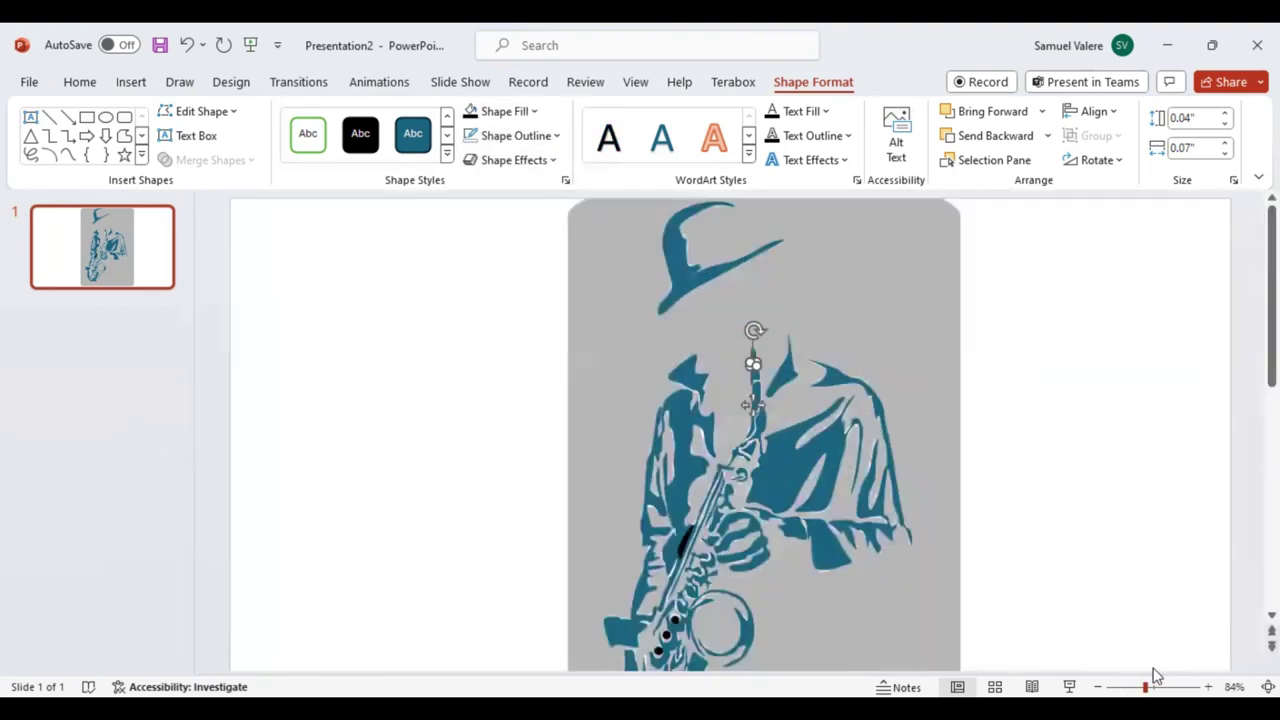
click(670, 252)
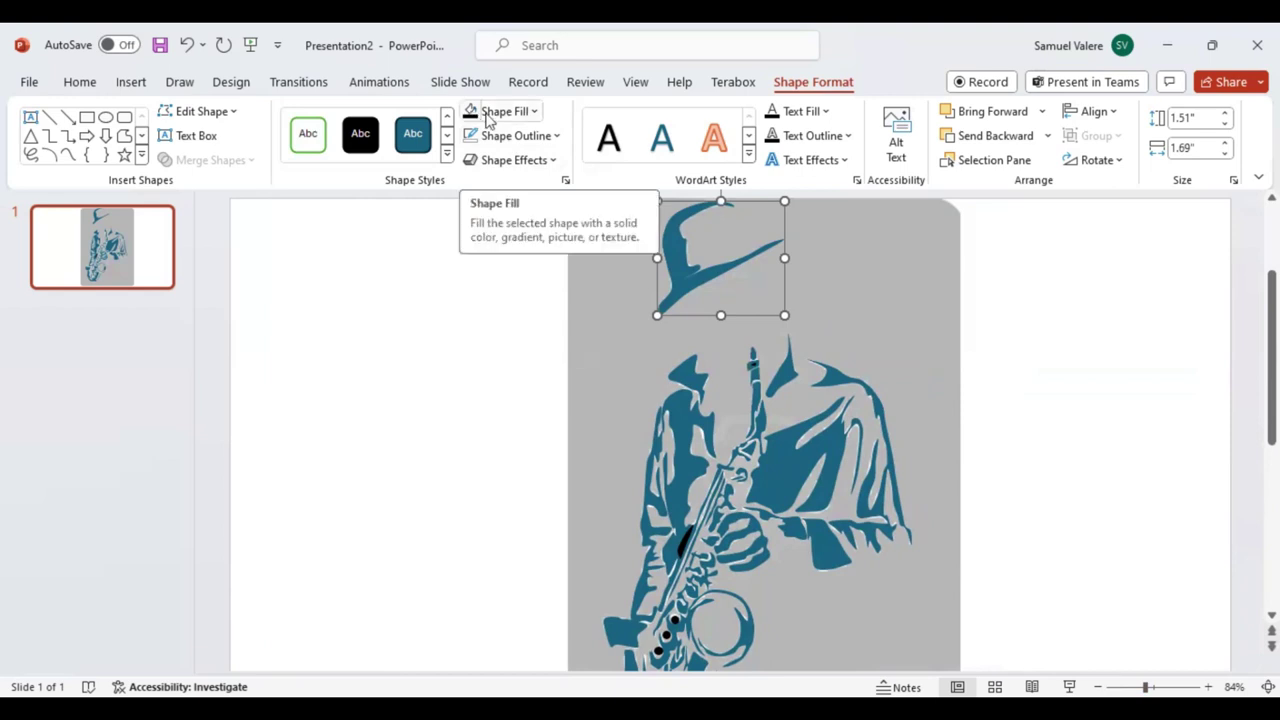
Set the reference photo's transparency to 0% so it is fully opaque
click(578, 295)
right_click(580, 297)
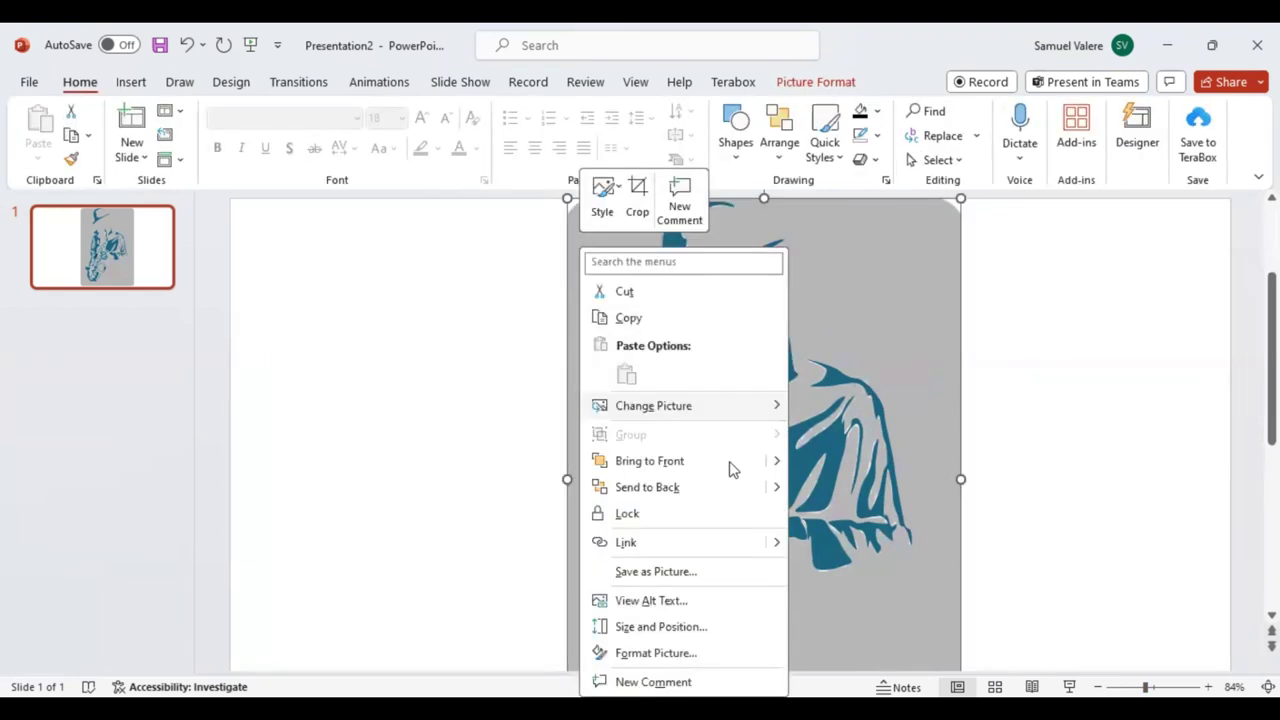
click(680, 652)
click(1160, 248)
drag(1158, 400, 1110, 405)
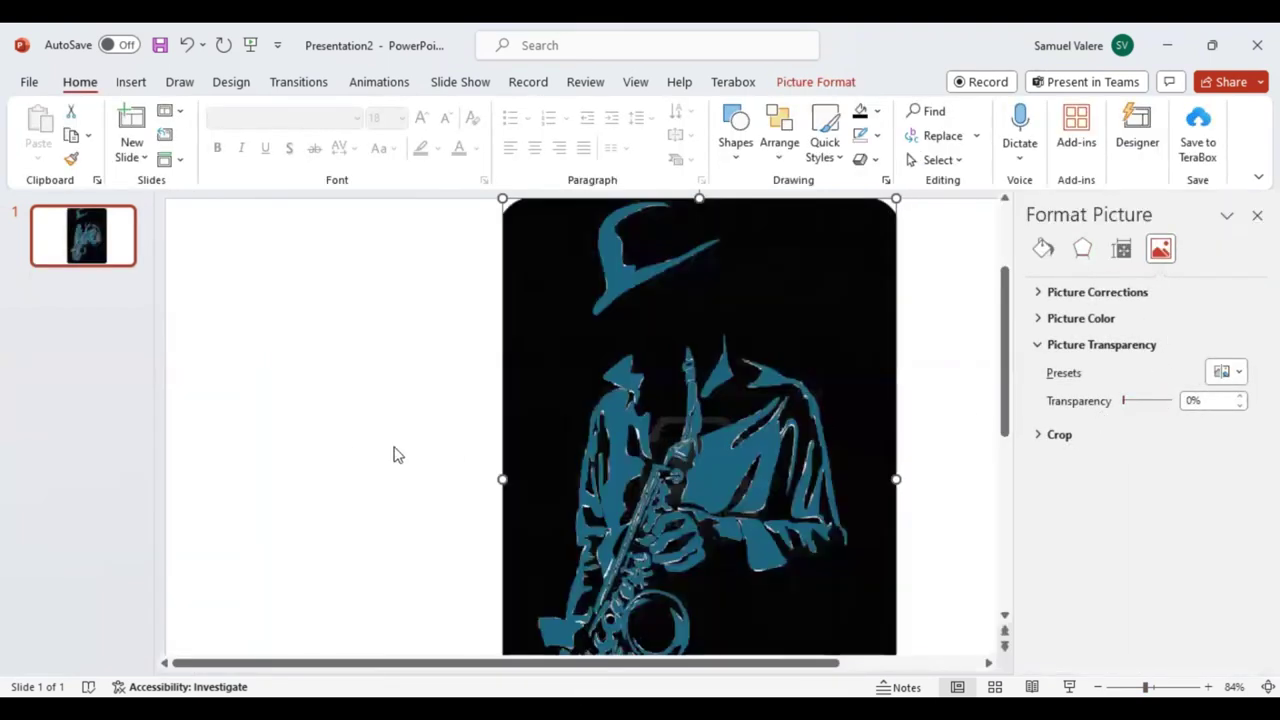
click(350, 453)
scroll(837, 391, down, 2)
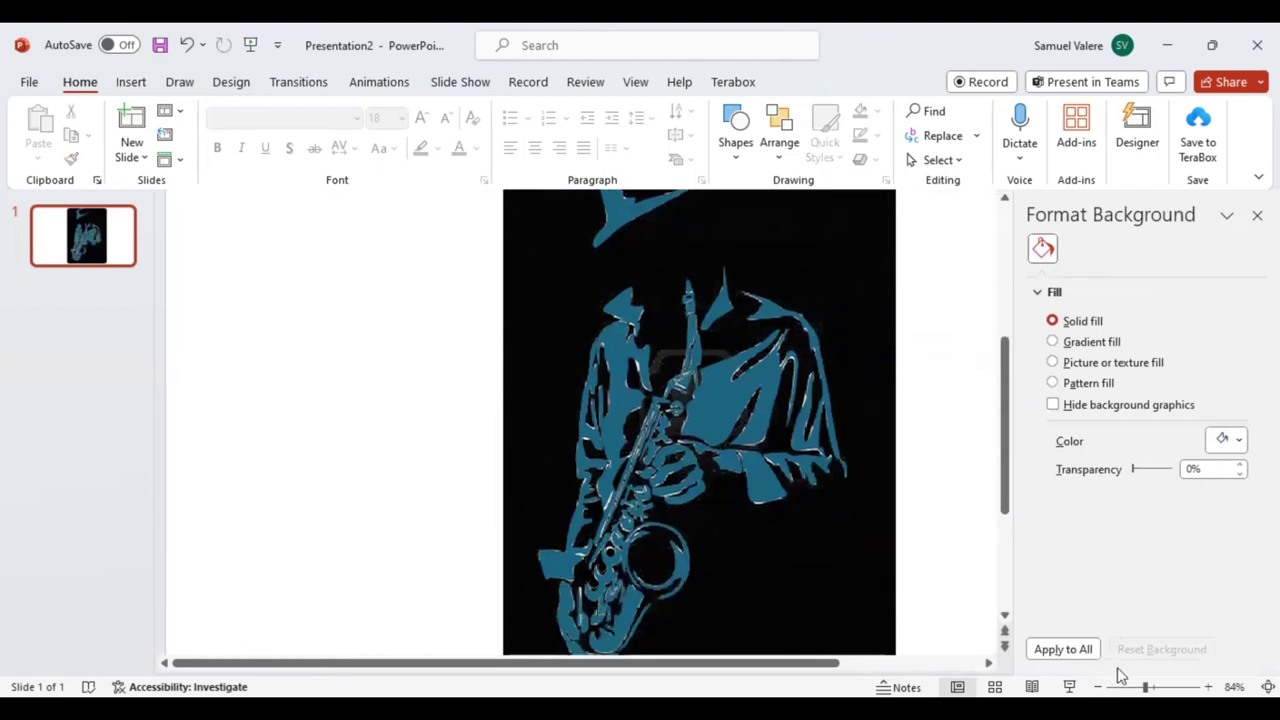
click(1257, 215)
Shrink the reference photo to a small thumbnail in the slide's top-right corner
click(1135, 686)
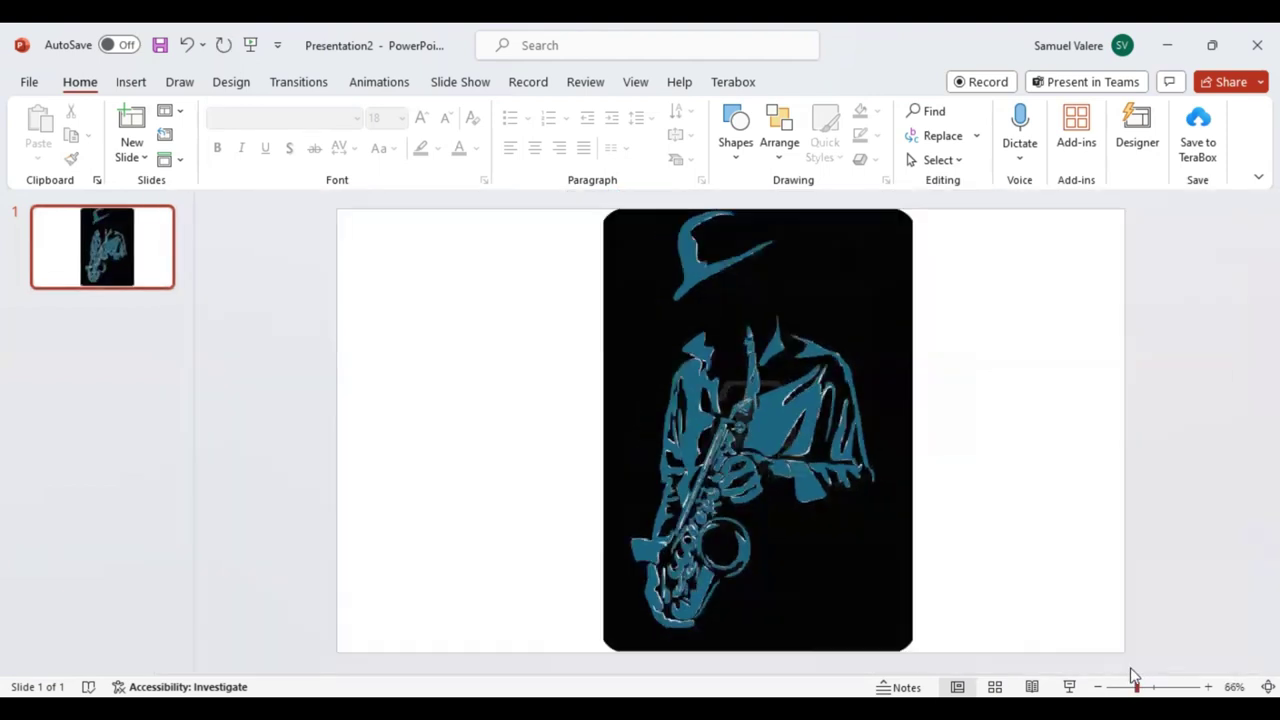
click(608, 509)
mouse_move(601, 656)
mouse_down()
mouse_move(916, 390)
mouse_move(905, 335)
mouse_up()
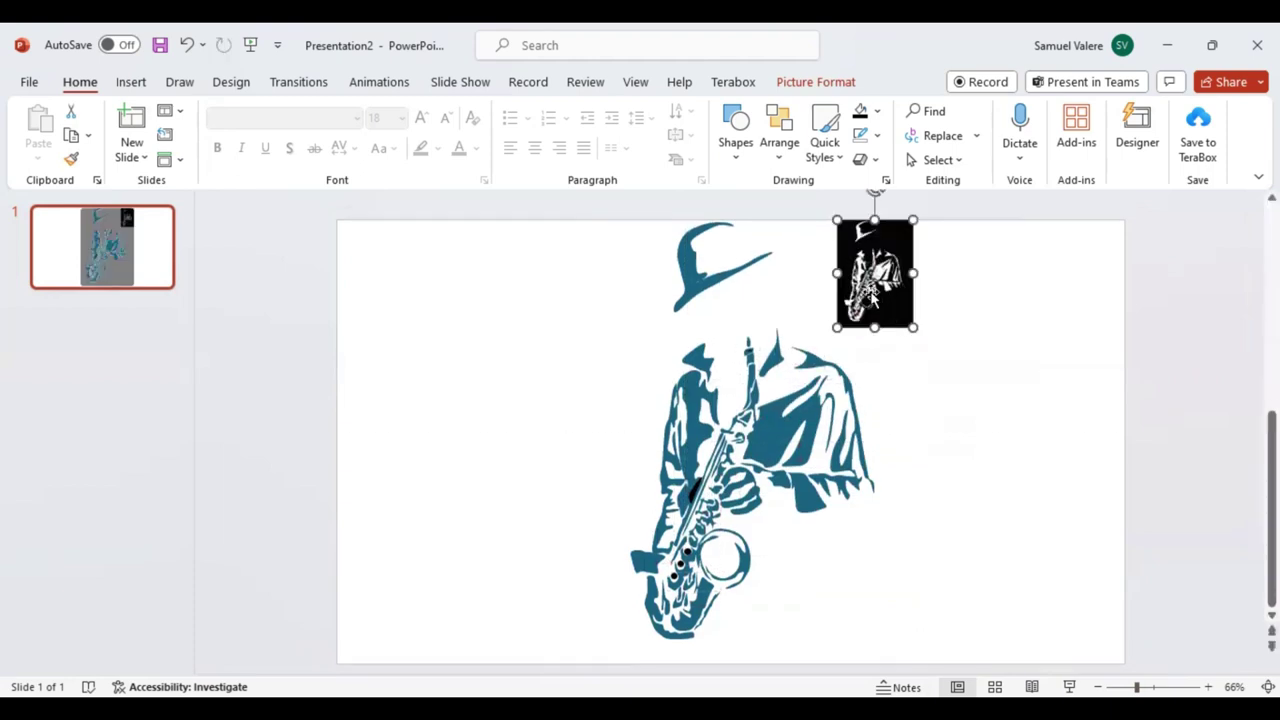
drag(874, 268, 1088, 264)
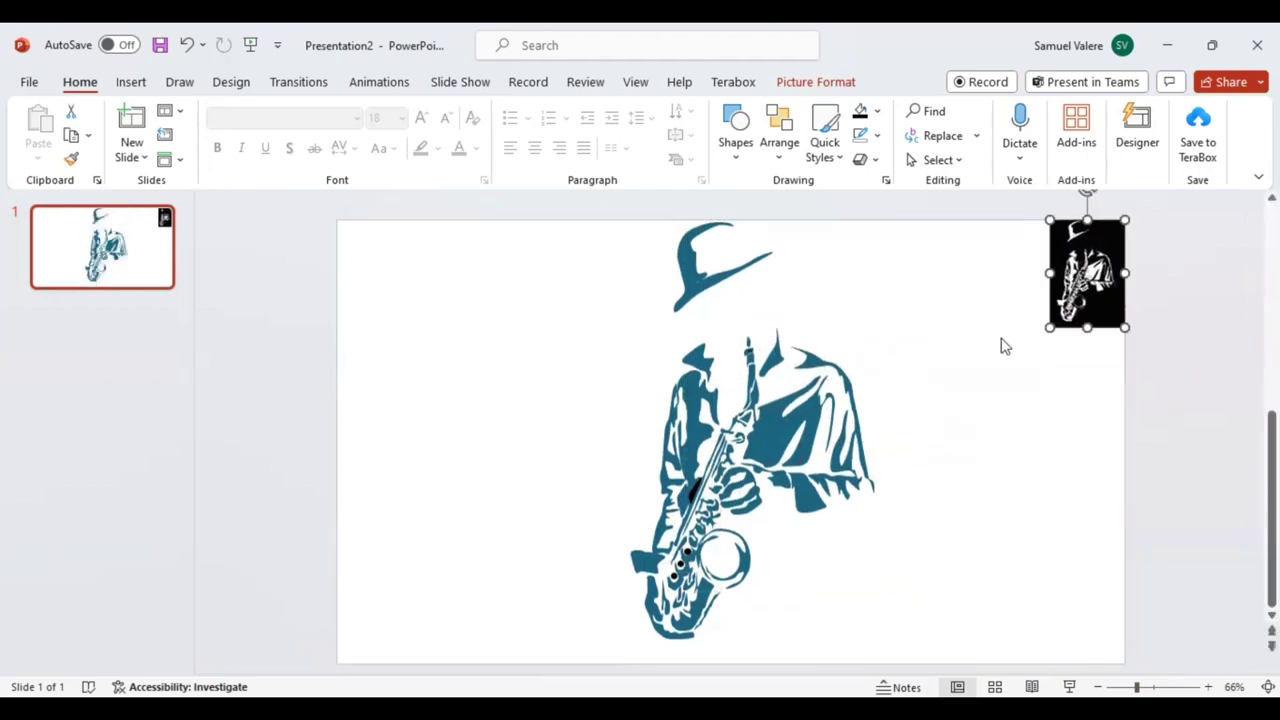
click(1003, 347)
Set the slide background to solid black
right_click(971, 443)
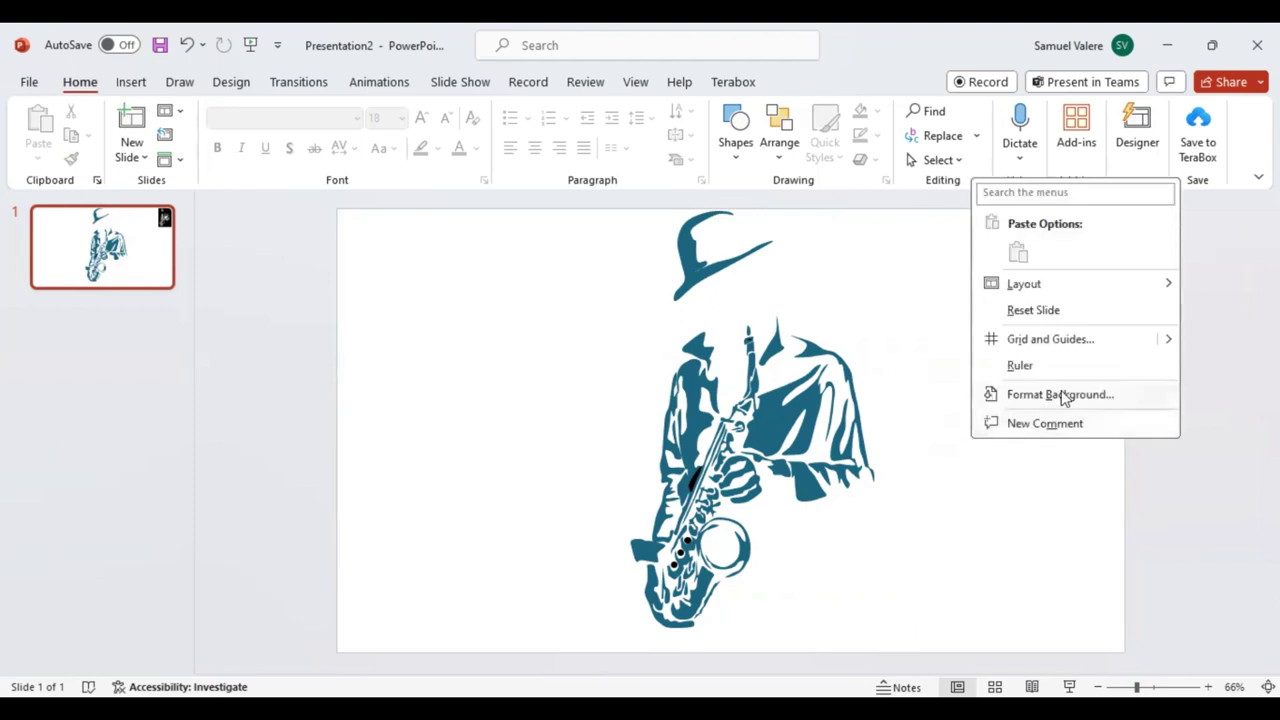
click(1014, 403)
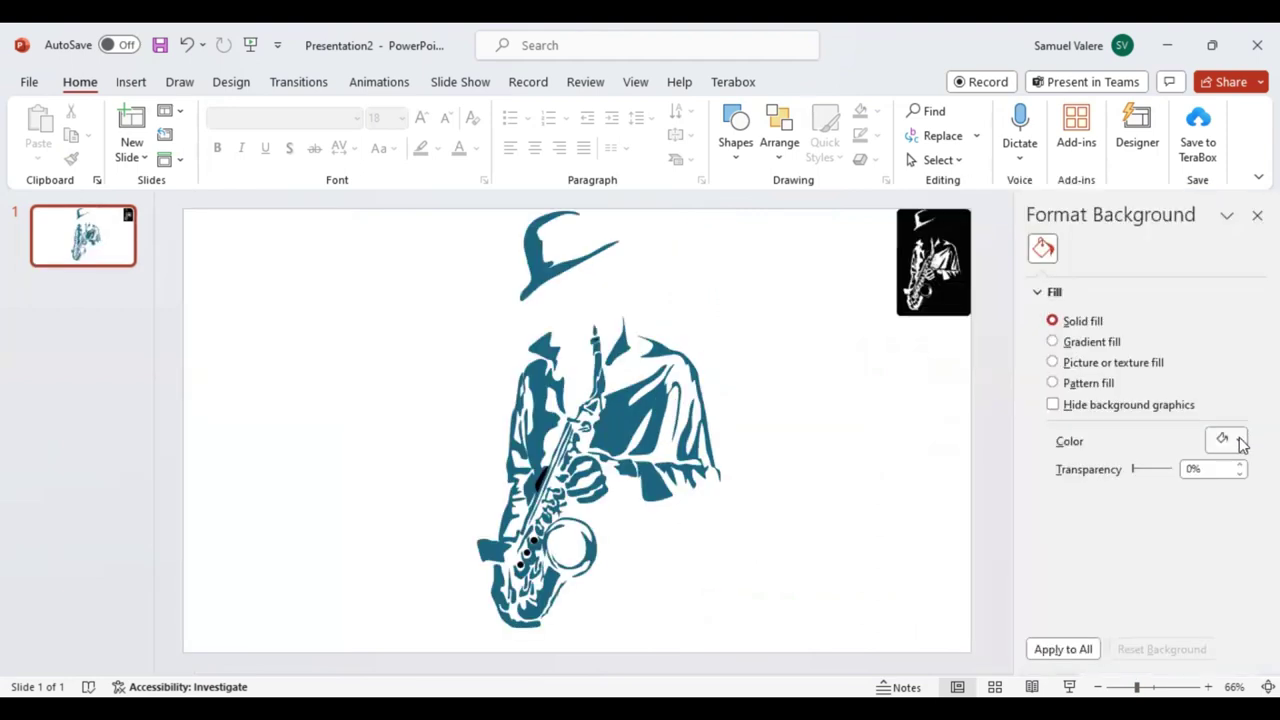
click(1240, 441)
click(1141, 244)
Fill the hat, collar, jacket pieces and hand shapes white
click(560, 246)
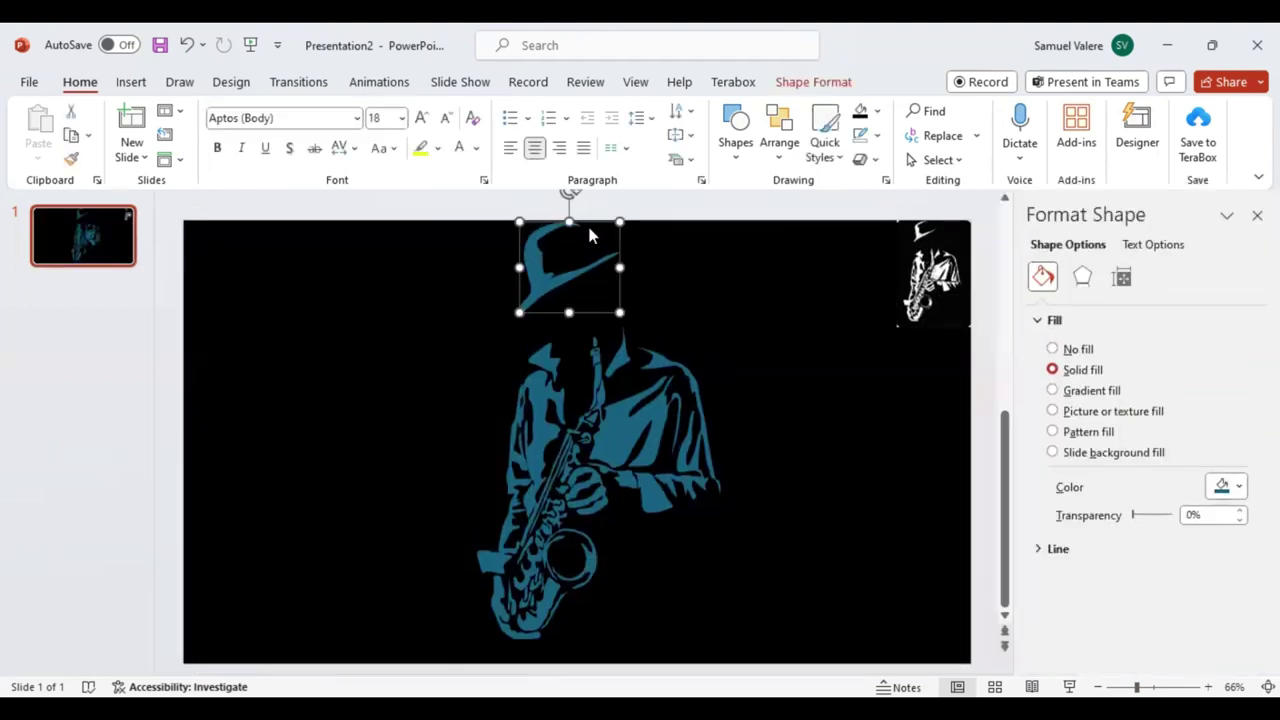
shift+click(594, 345)
shift+click(625, 370)
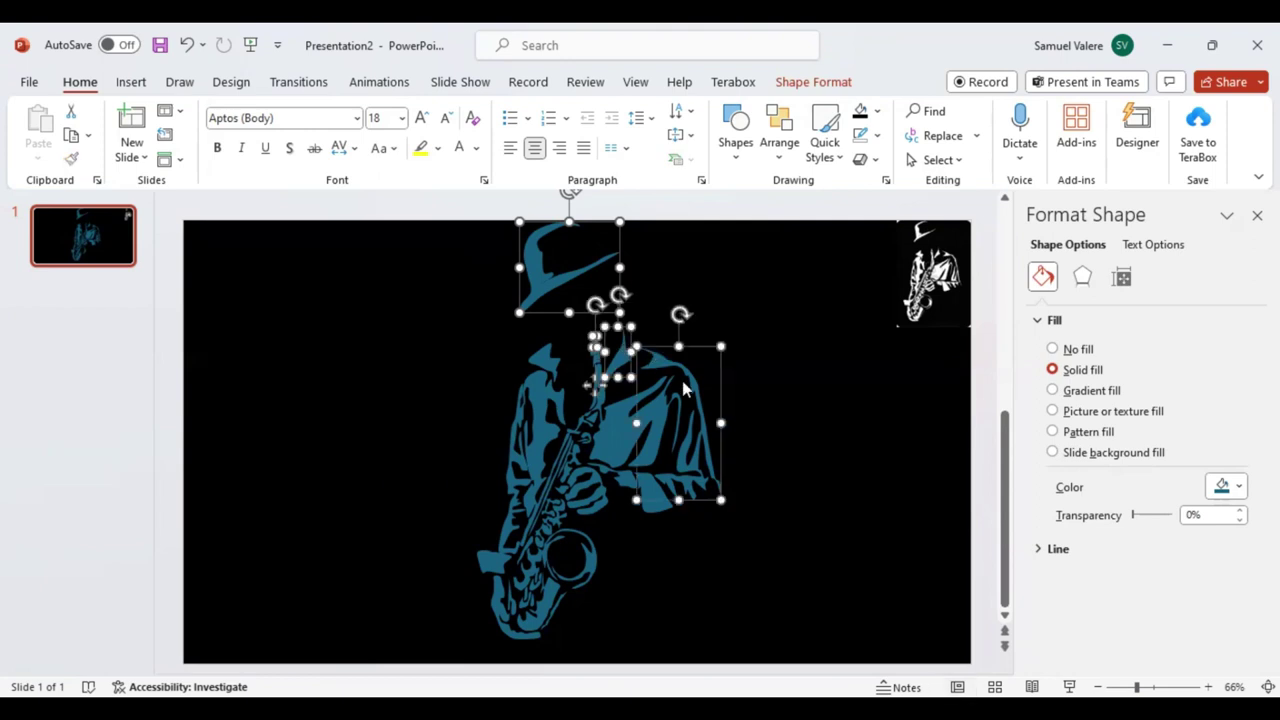
shift+click(665, 462)
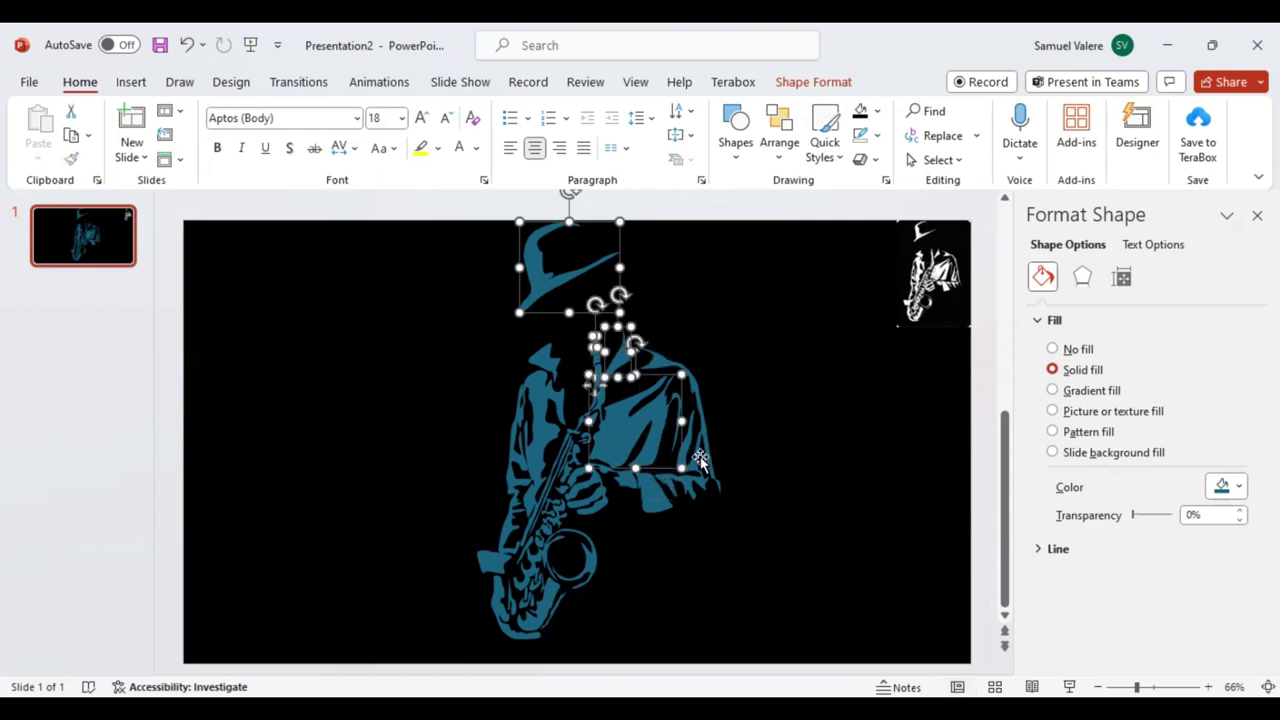
shift+click(612, 452)
click(790, 82)
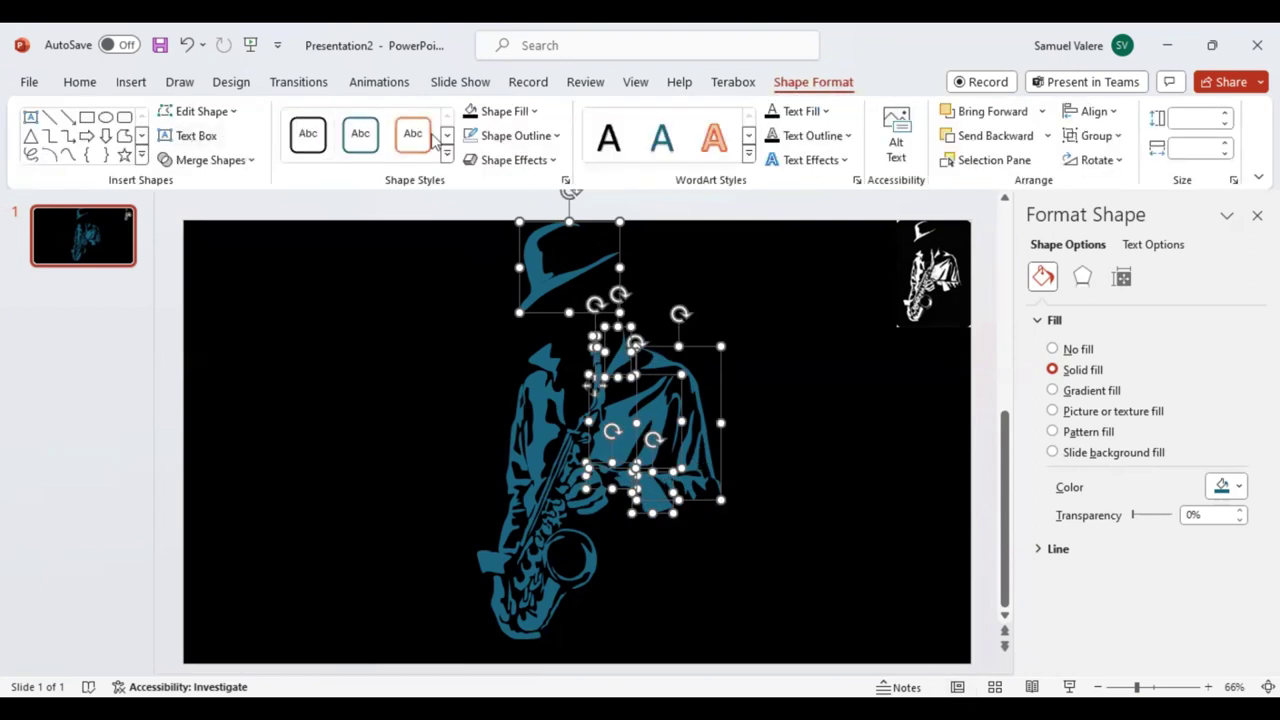
click(497, 111)
Fill the tall arm and lower saxophone shapes white
click(472, 160)
click(548, 352)
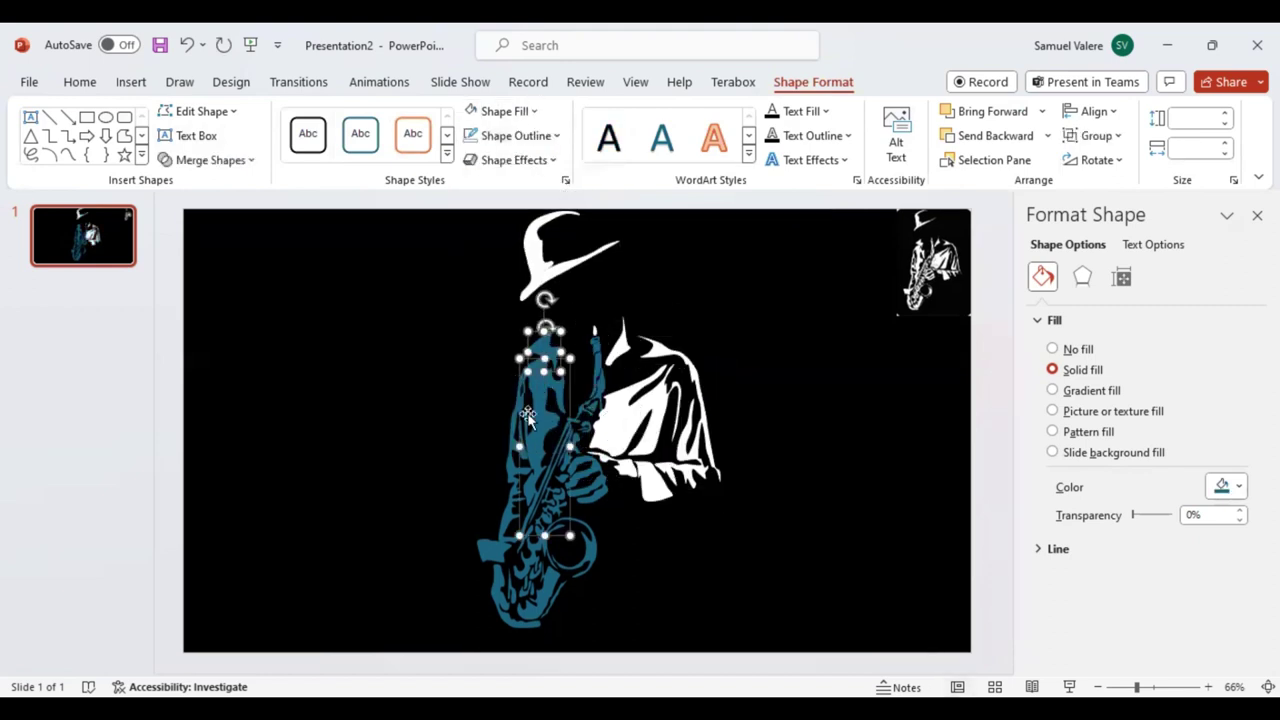
shift+click(510, 445)
shift+click(490, 562)
shift+click(530, 620)
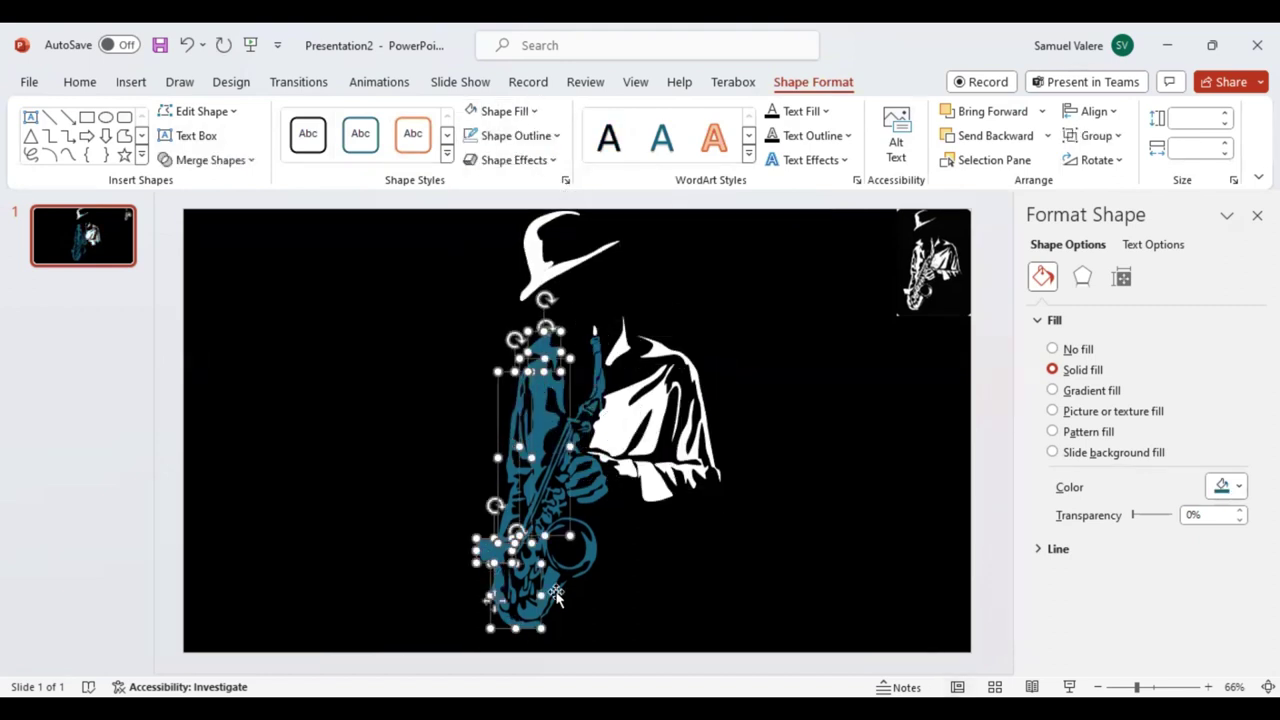
shift+click(560, 545)
click(476, 112)
key(Tab)
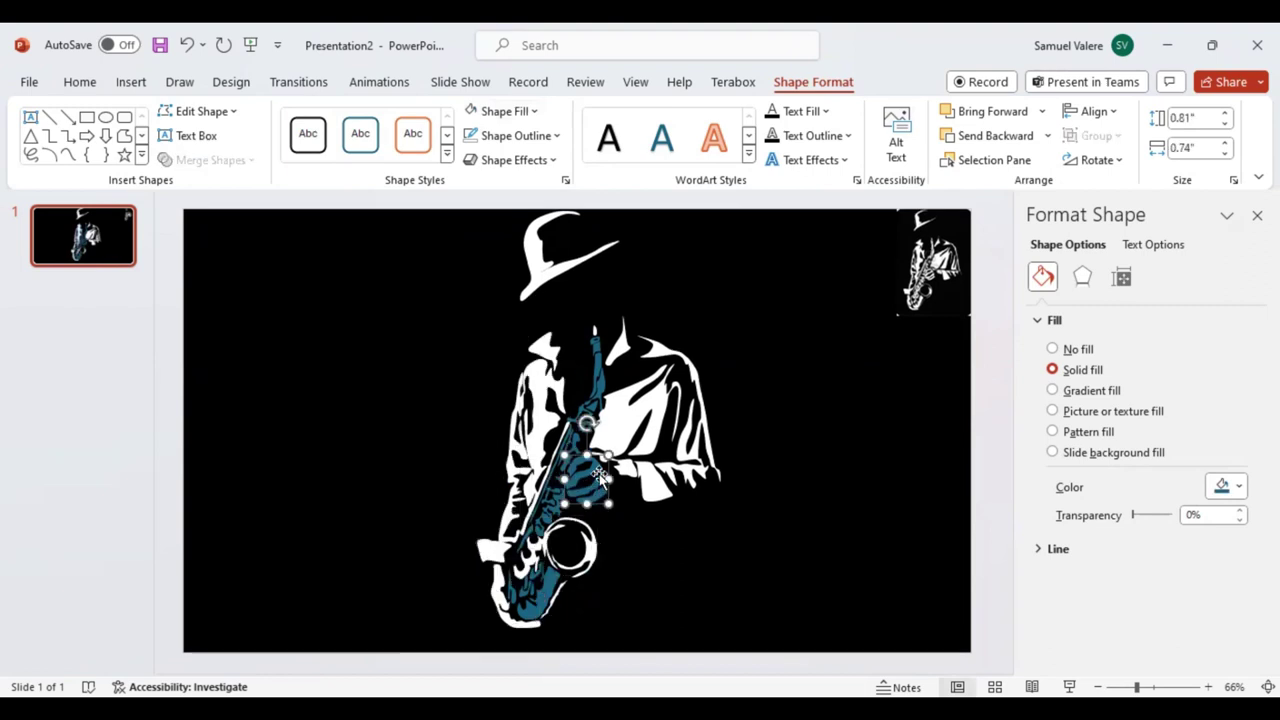
key(Tab)
Fill the upper saxophone, bell, neck and mouthpiece shapes white
click(476, 112)
key(Tab)
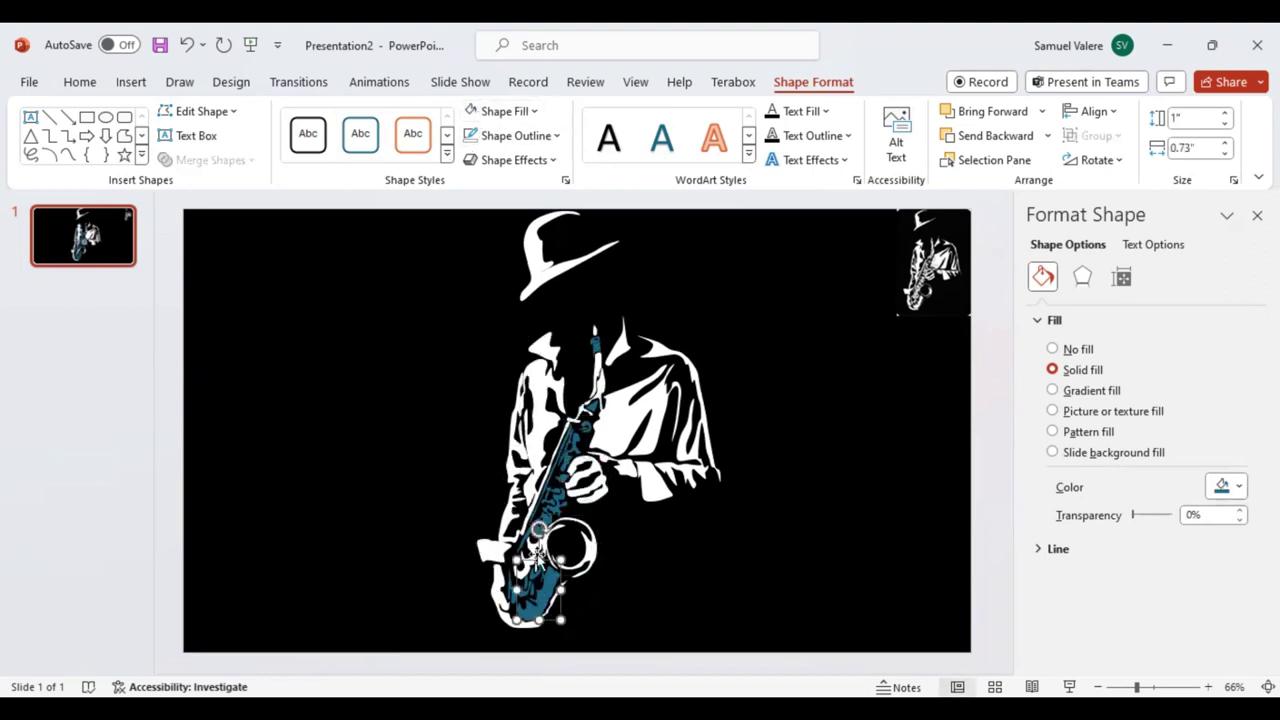
click(476, 112)
click(596, 346)
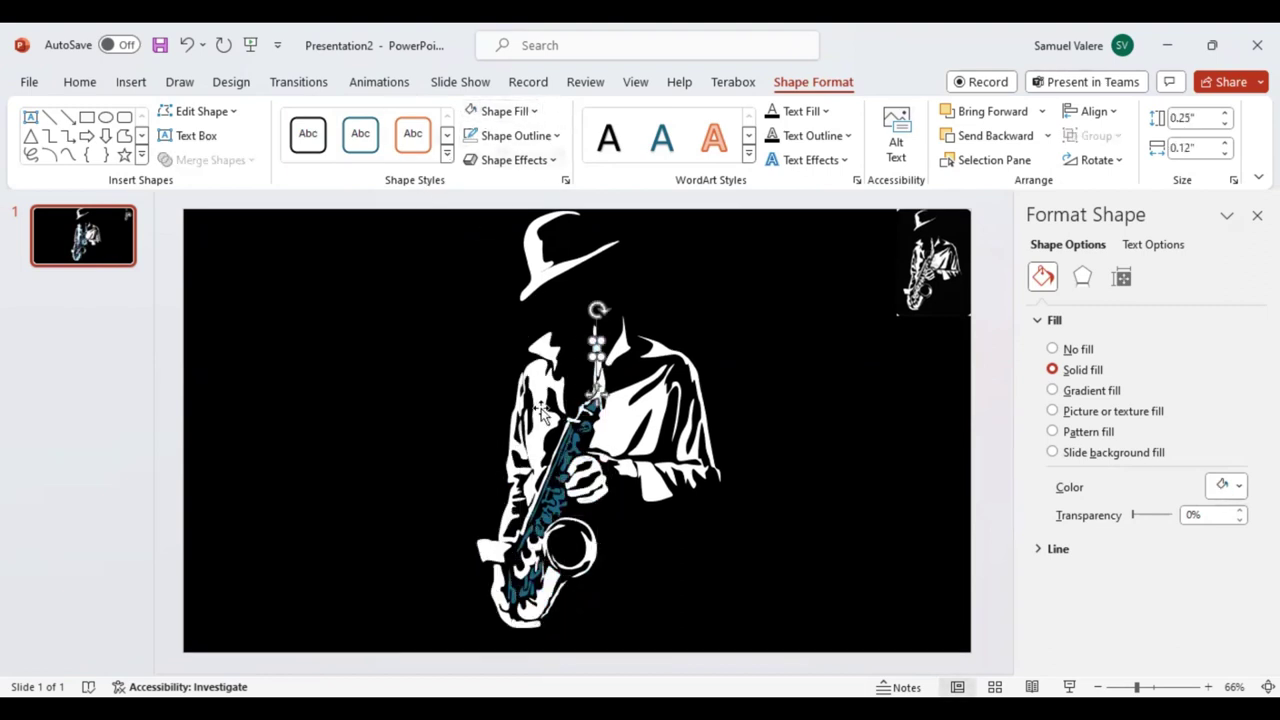
key(Tab)
click(595, 345)
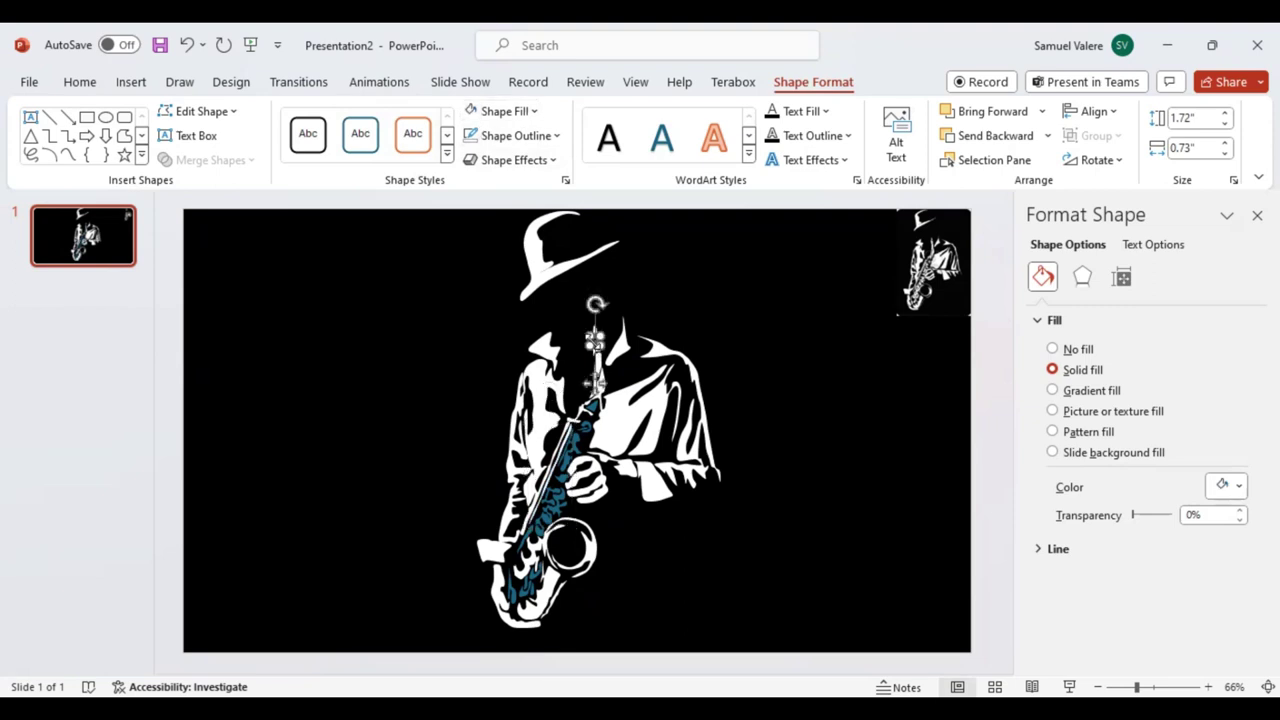
click(463, 115)
Select the saxophone key shapes along the body and near the bell
click(588, 402)
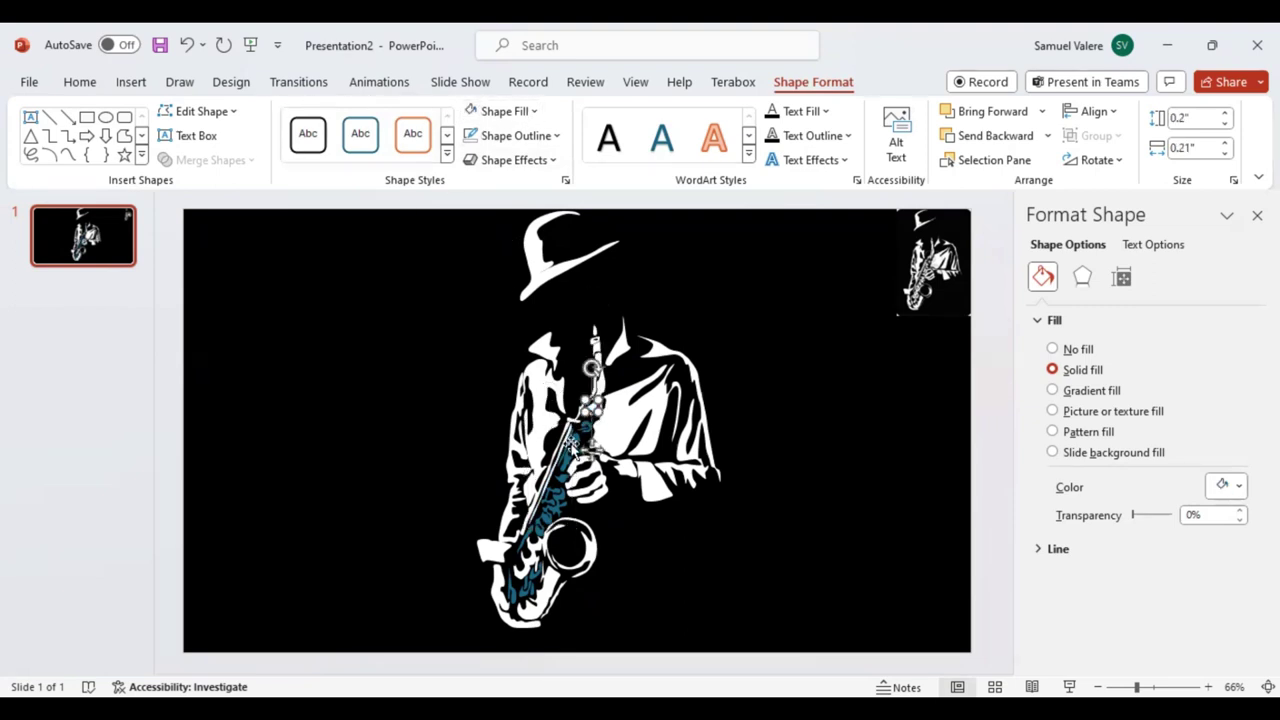
click(463, 115)
click(530, 540)
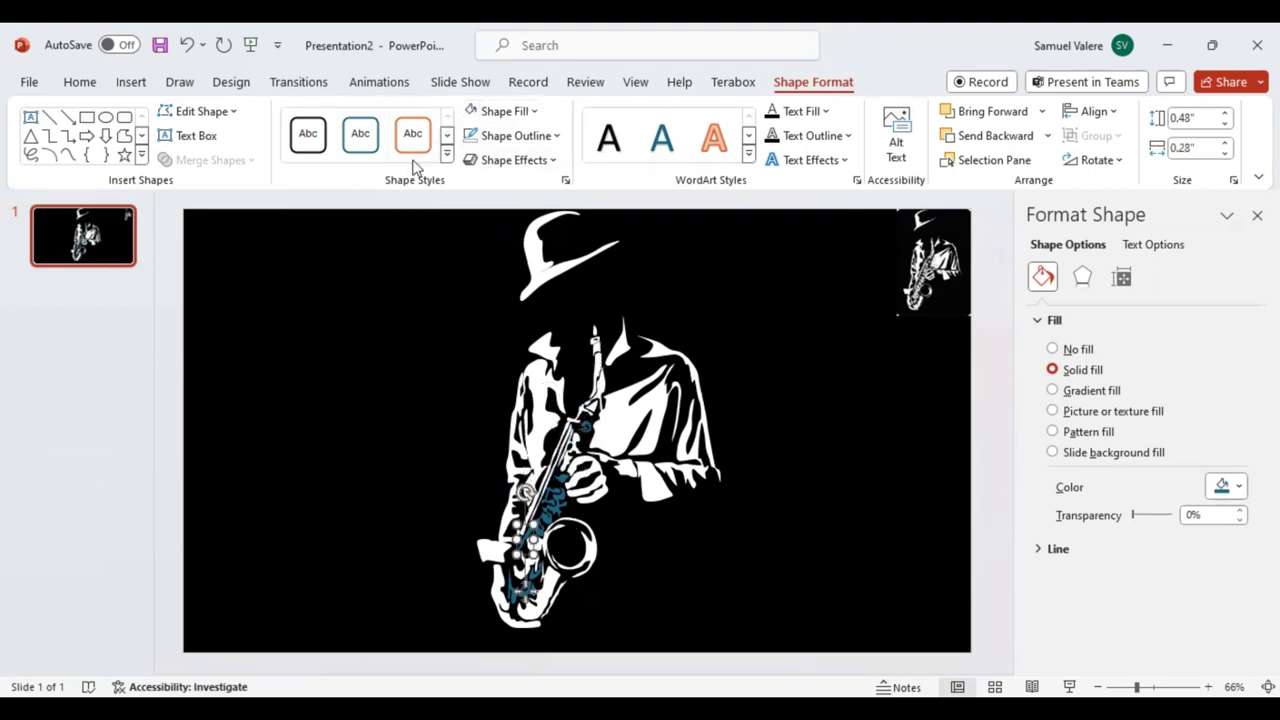
shift+click(560, 497)
shift+click(572, 430)
shift+click(586, 400)
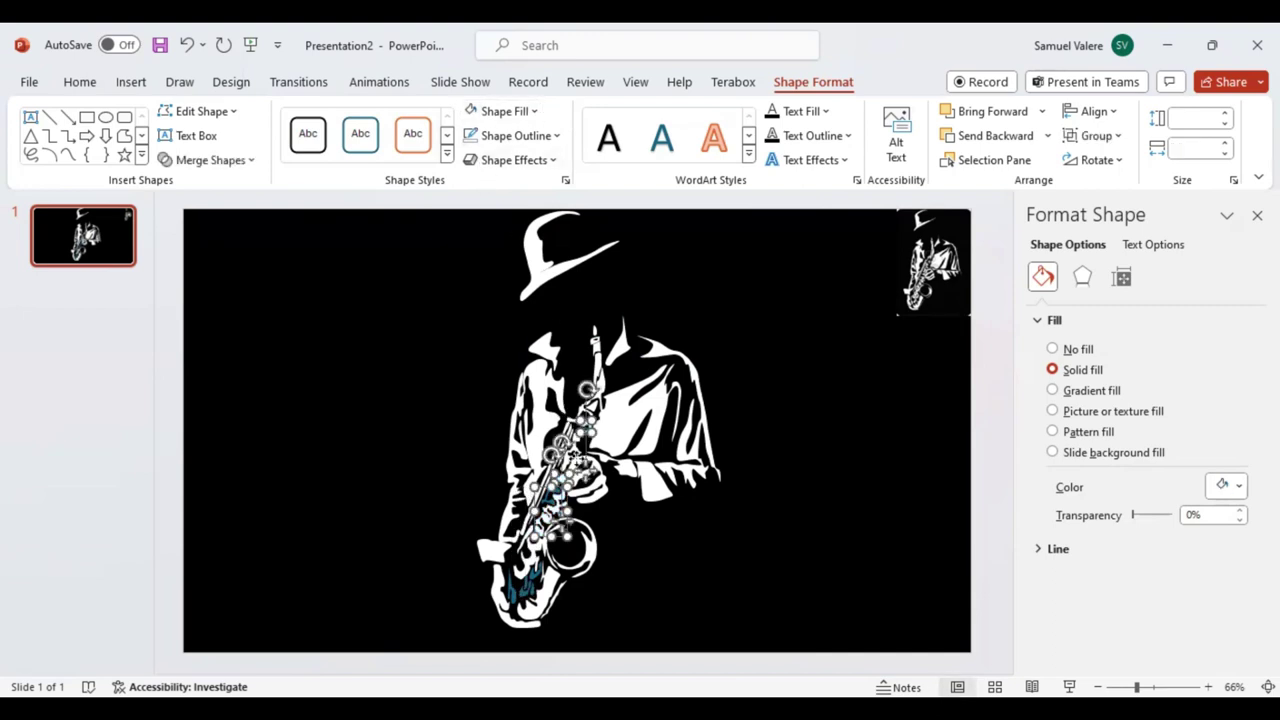
click(524, 590)
shift+click(535, 592)
shift+click(510, 600)
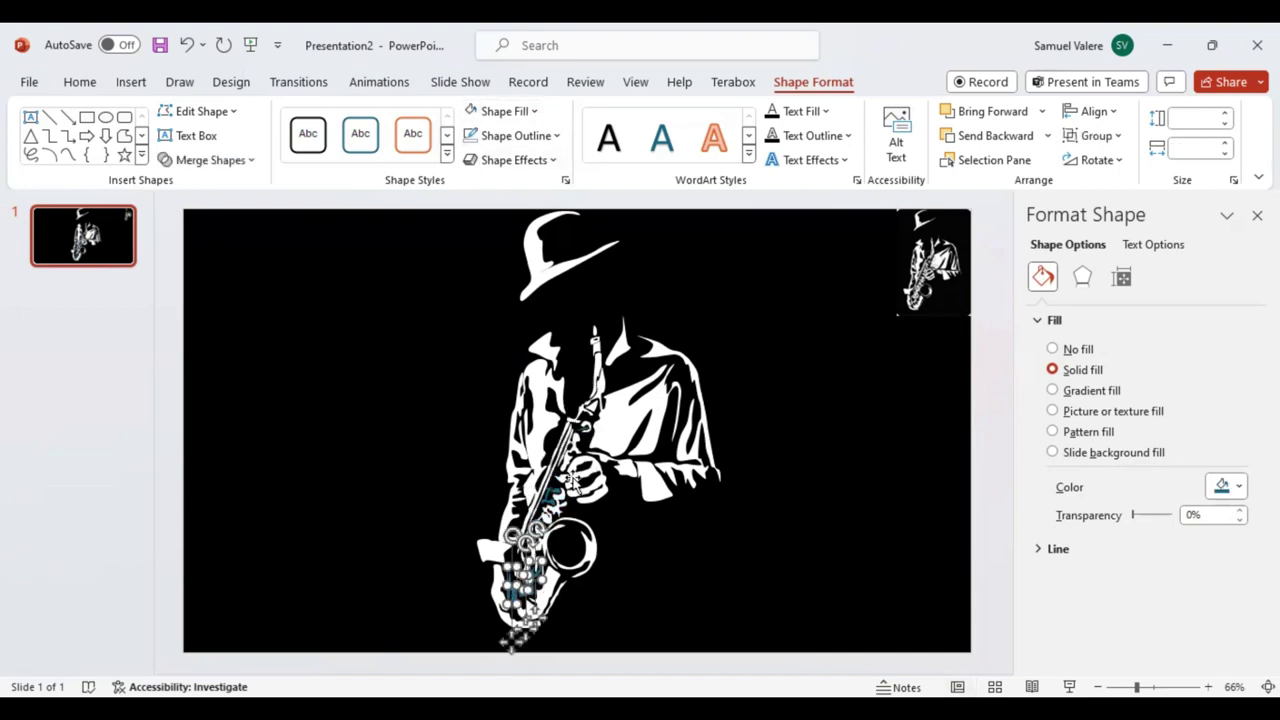
shift+click(552, 487)
shift+click(578, 426)
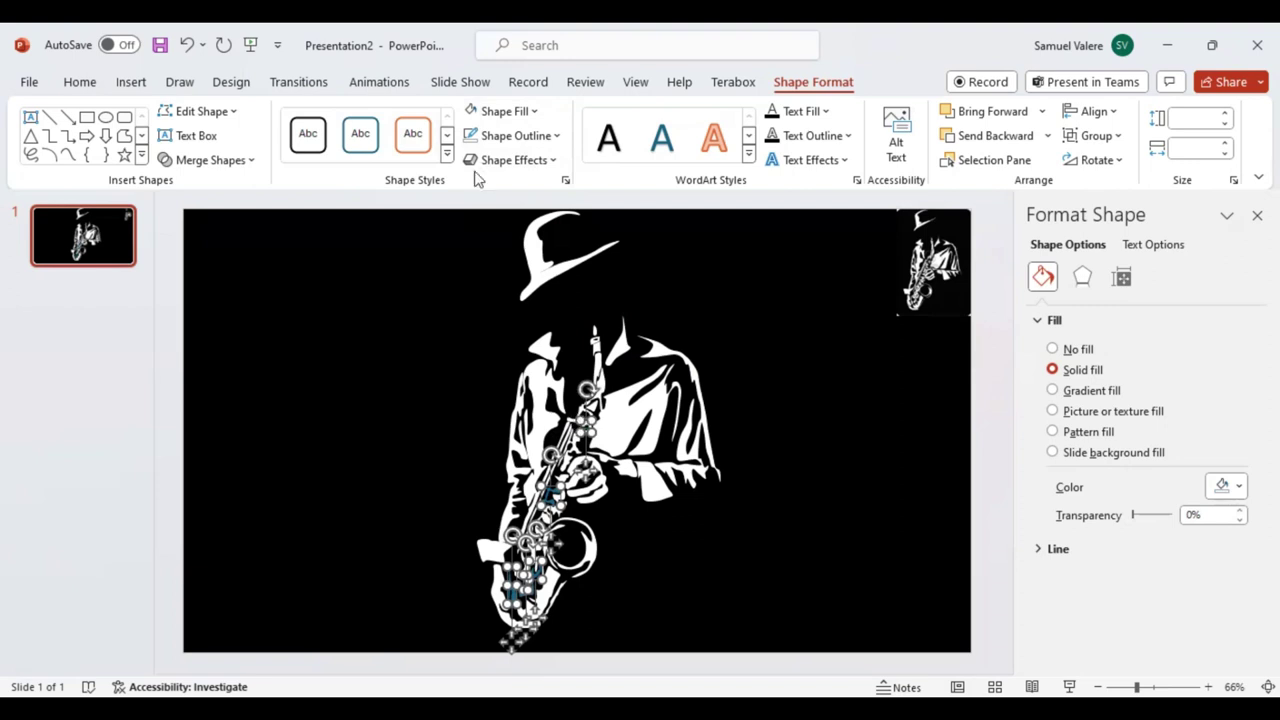
Clear the selection and pick the remaining small shapes near the bell and upper keys
click(662, 600)
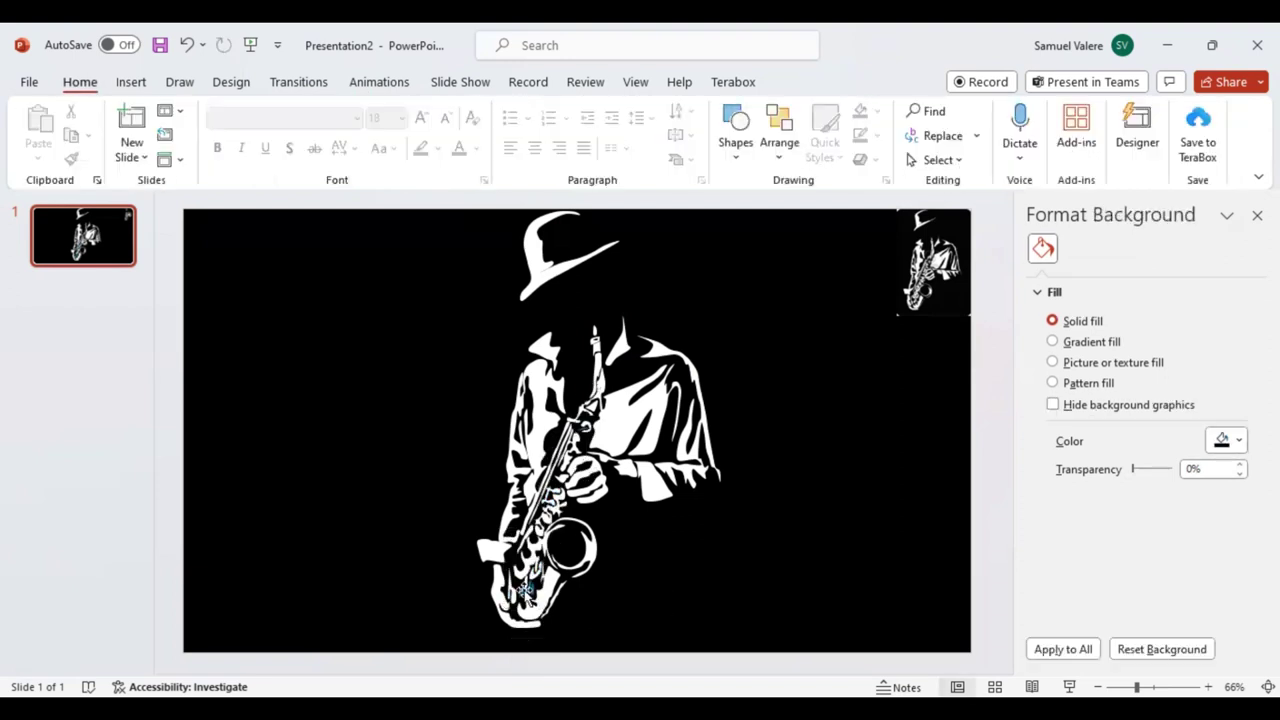
click(526, 630)
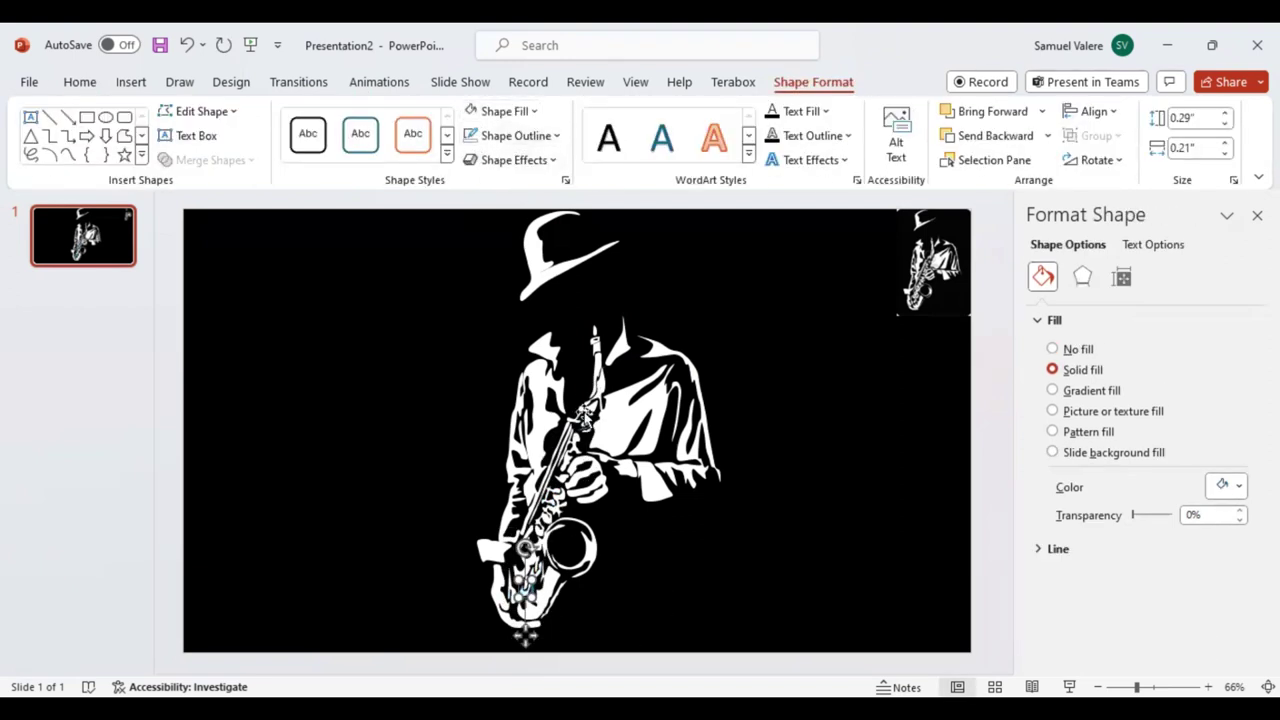
click(584, 405)
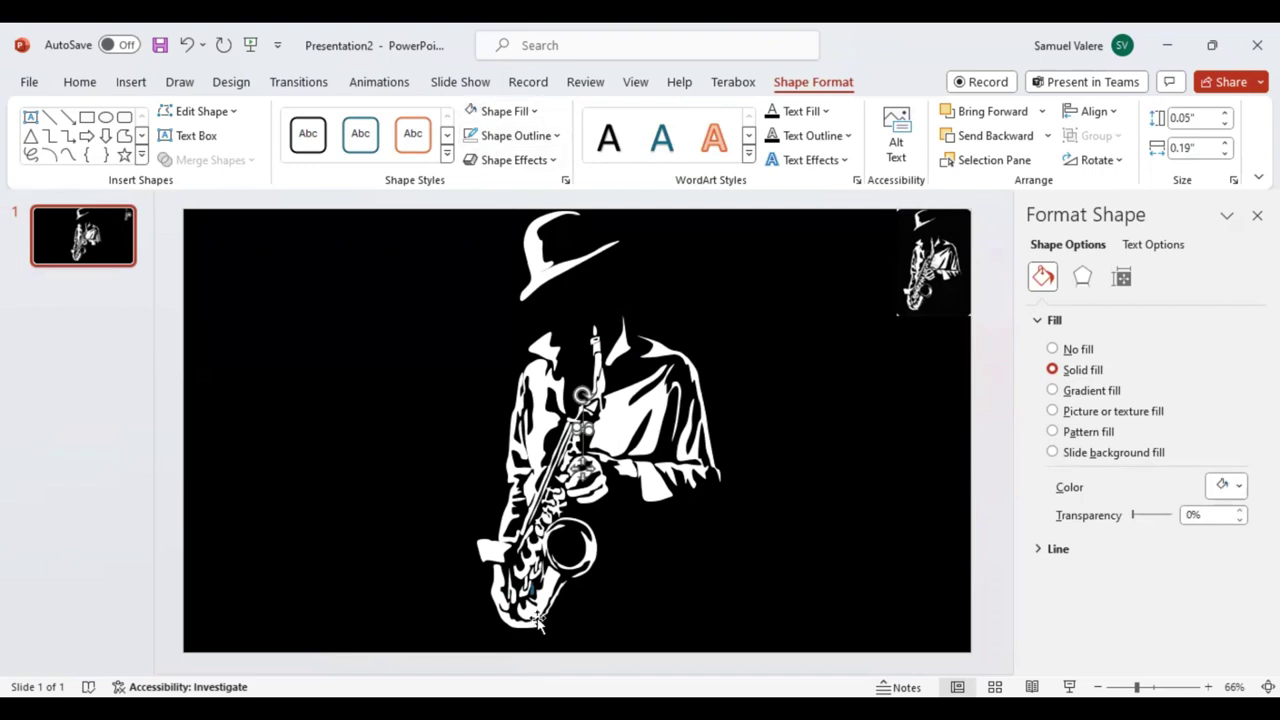
click(533, 590)
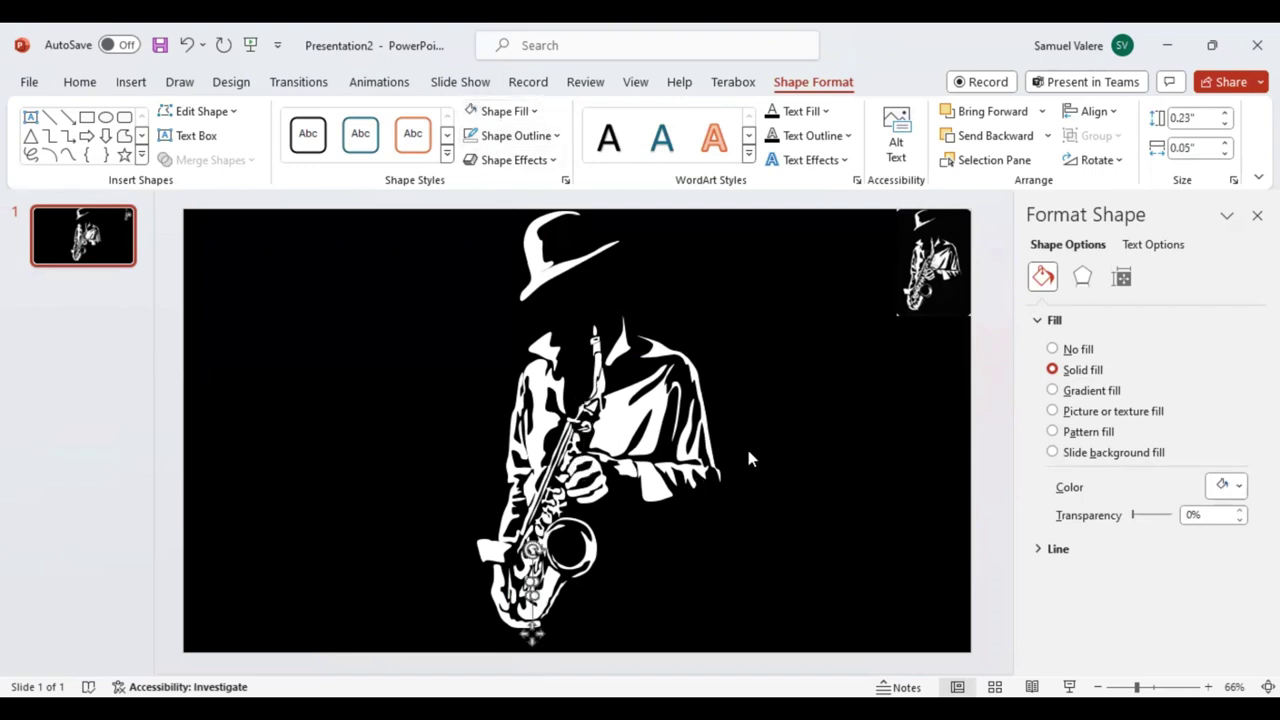